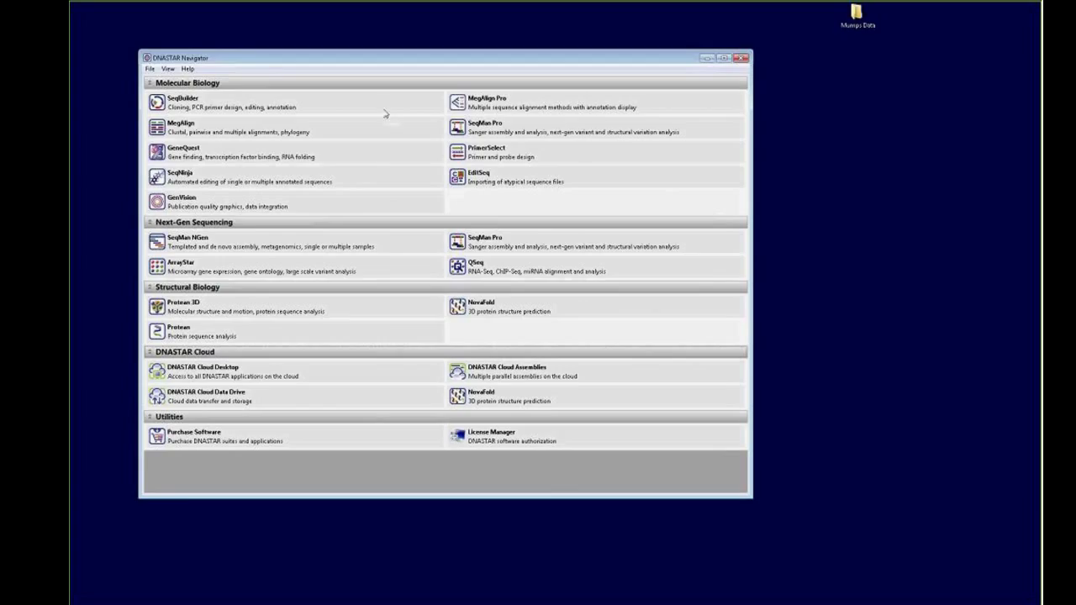
- Launch SeqBuilder from the DNASTAR Navigator and enlarge its window to fill the screen
{"action": "mouse_move", "coordinate": [369, 109]}
{"action": "mouse_move", "coordinate": [280, 104]}
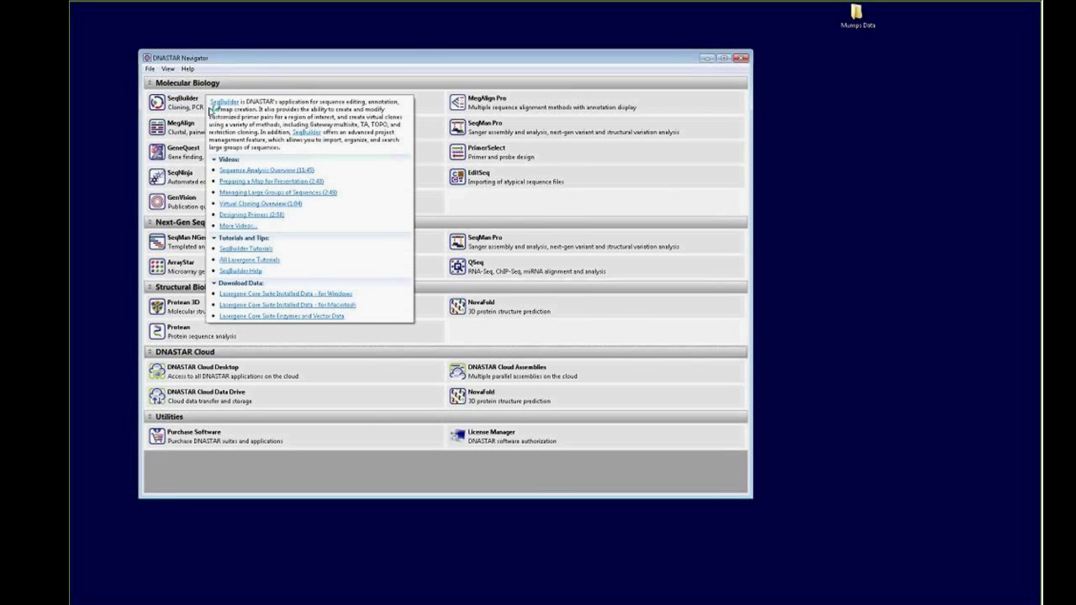
{"action": "left_click", "coordinate": [212, 110]}
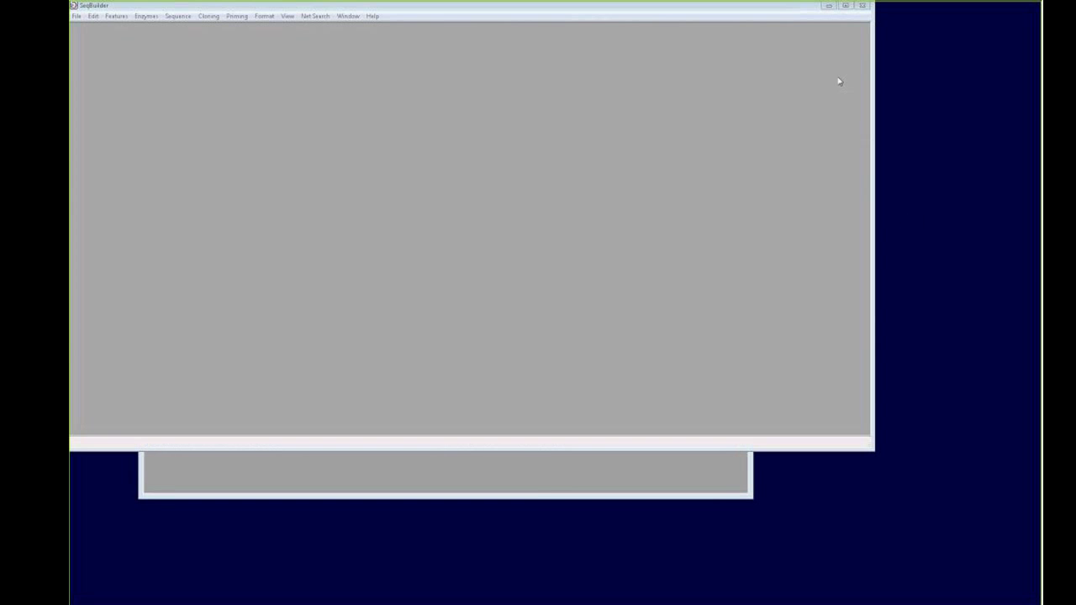
{"action": "left_click", "coordinate": [851, 7]}
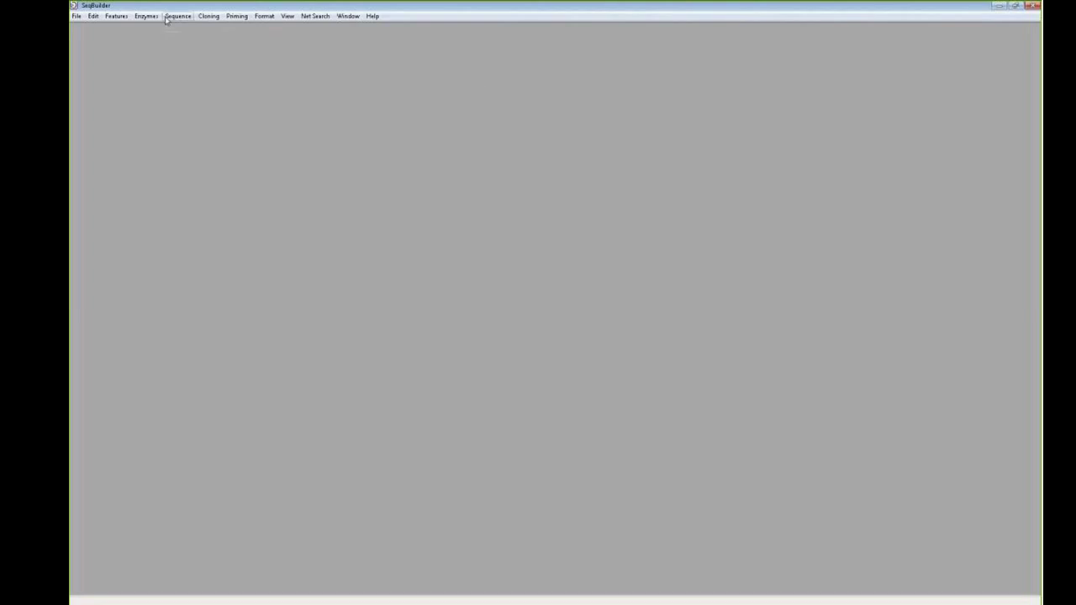
- Create a new cloning project and move its window toward the middle of the workspace
{"action": "left_click", "coordinate": [75, 17]}
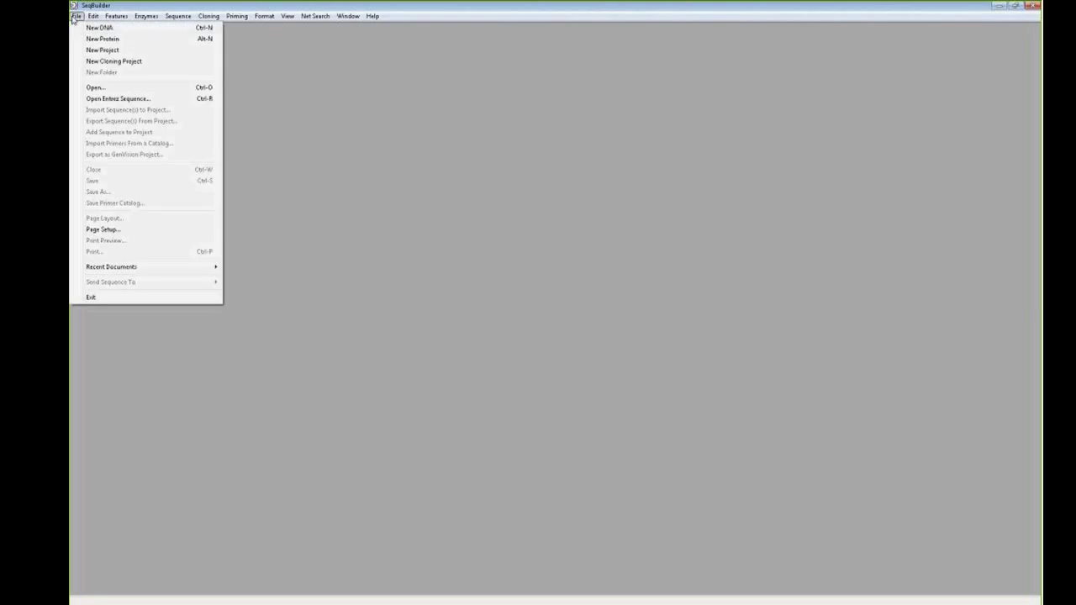
{"action": "left_click", "coordinate": [91, 62]}
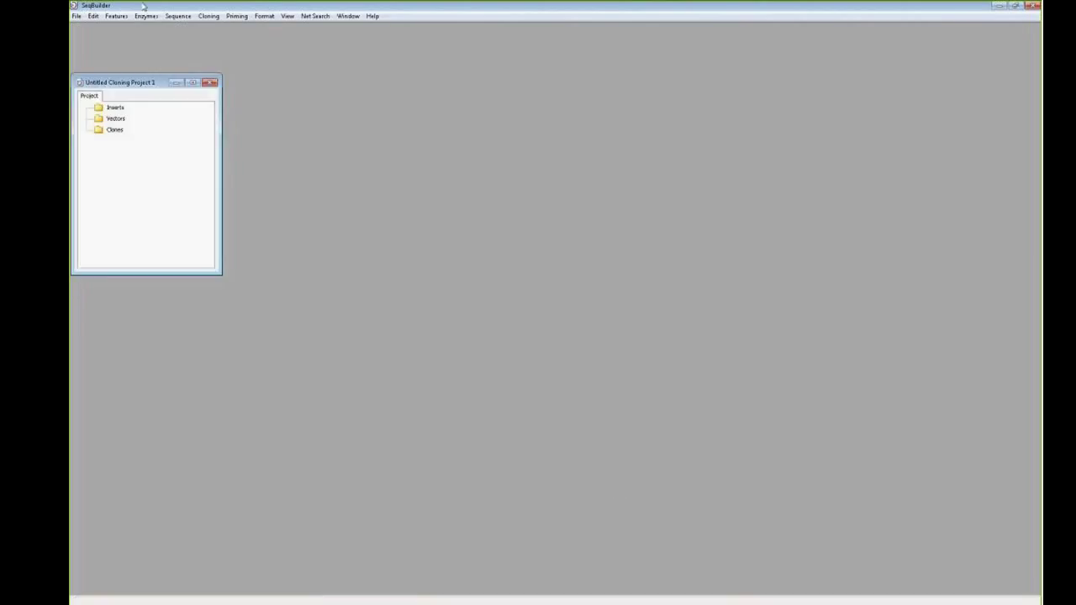
{"action": "left_click_drag", "start_coordinate": [128, 84], "coordinate": [434, 85]}
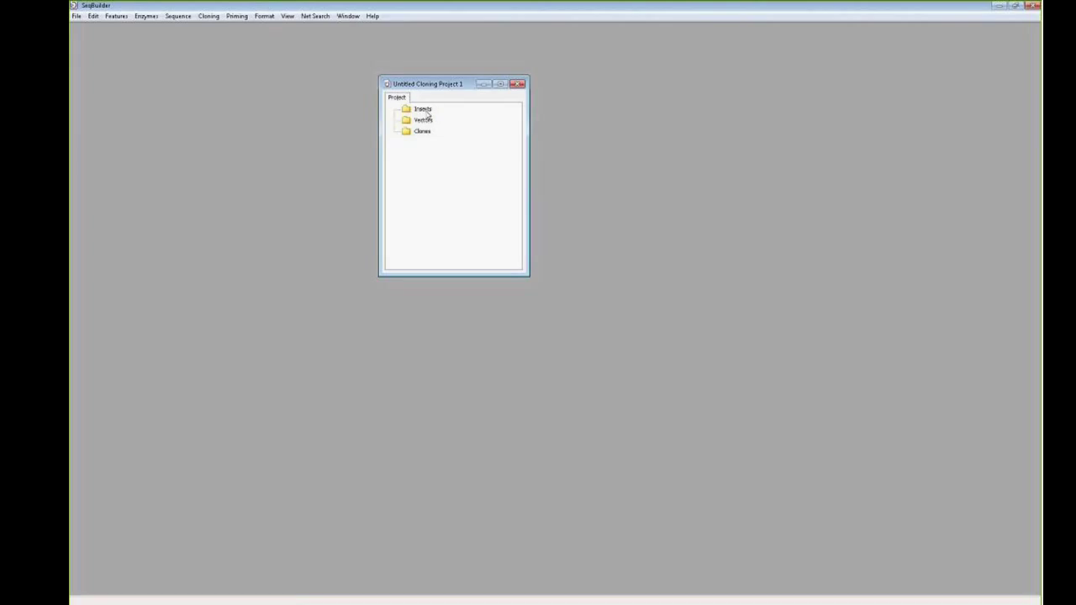
- Import the Tn5wPCR.sbd sequence from the Demo Data folder into the cloning project's Inserts folder
{"action": "left_click", "coordinate": [426, 112]}
{"action": "left_click", "coordinate": [76, 16]}
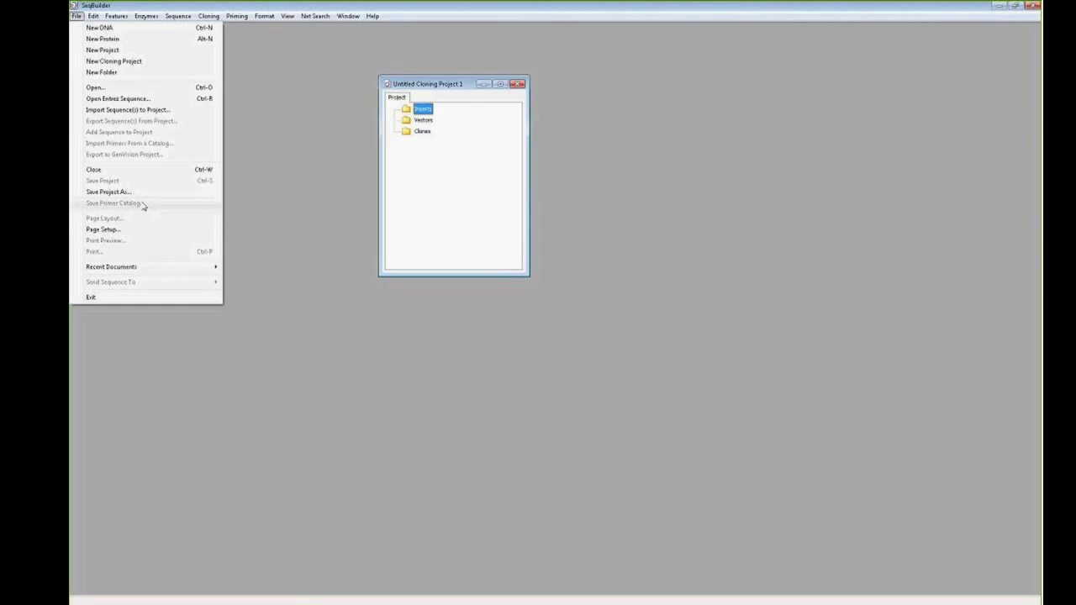
{"action": "left_click", "coordinate": [137, 112]}
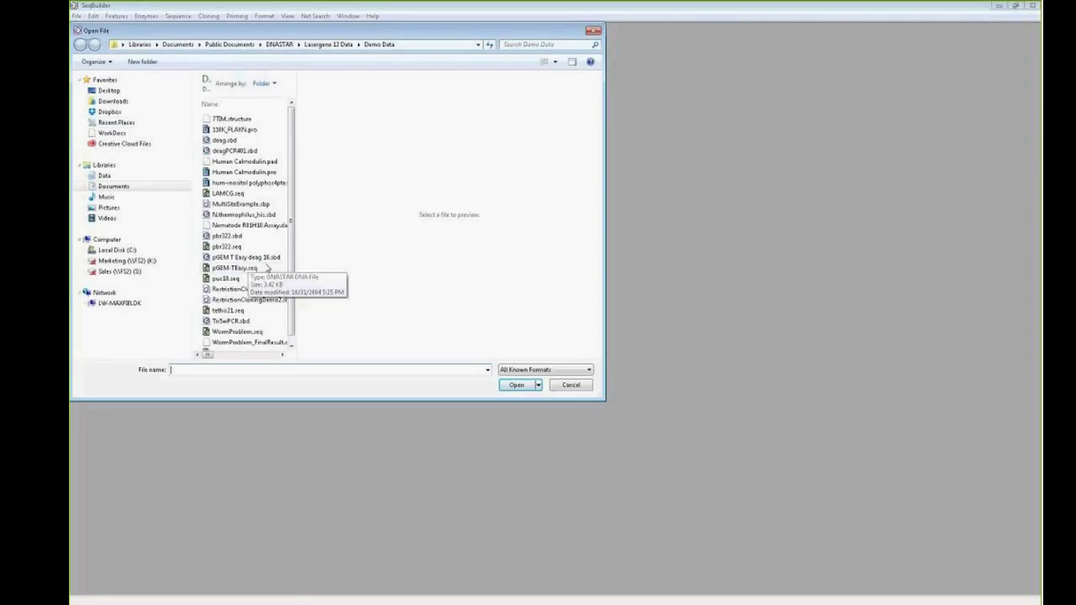
{"action": "scroll", "coordinate": [286, 263], "scroll_direction": "down", "scroll_amount": 1}
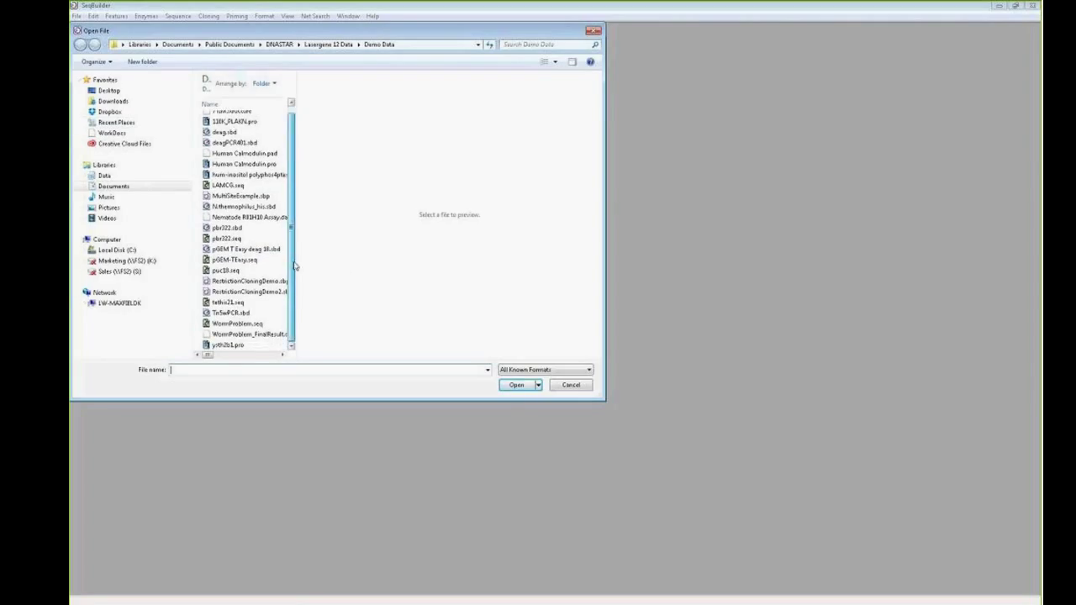
{"action": "left_click", "coordinate": [247, 313]}
{"action": "left_click", "coordinate": [517, 385]}
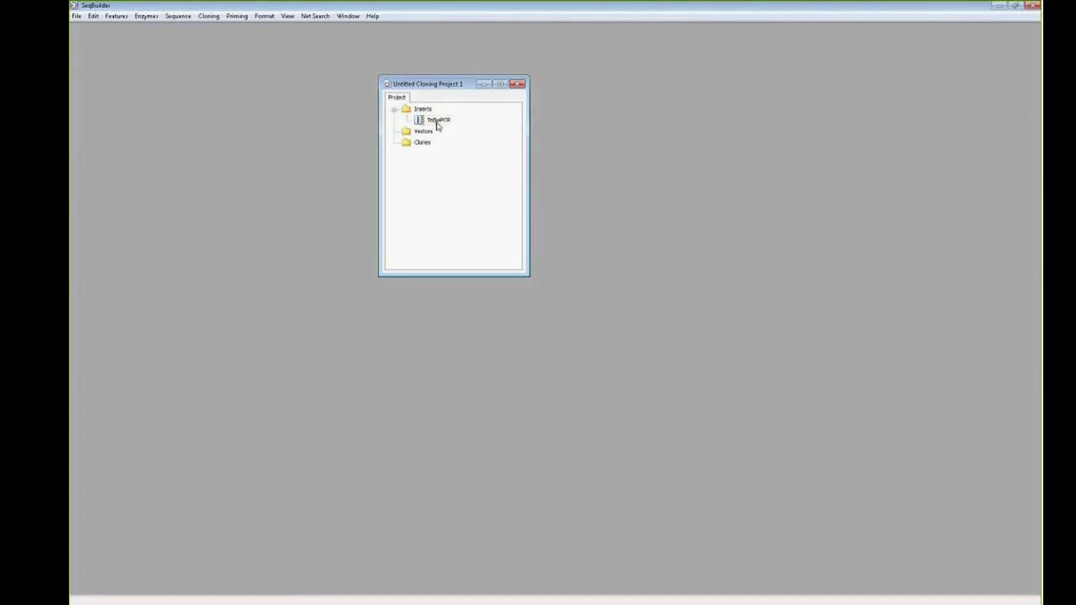
- Open the Tn5wPCR insert, view its linear map full size with an enlarged map pane, and restore the window
{"action": "left_click", "coordinate": [436, 123]}
{"action": "double_click", "coordinate": [432, 123]}
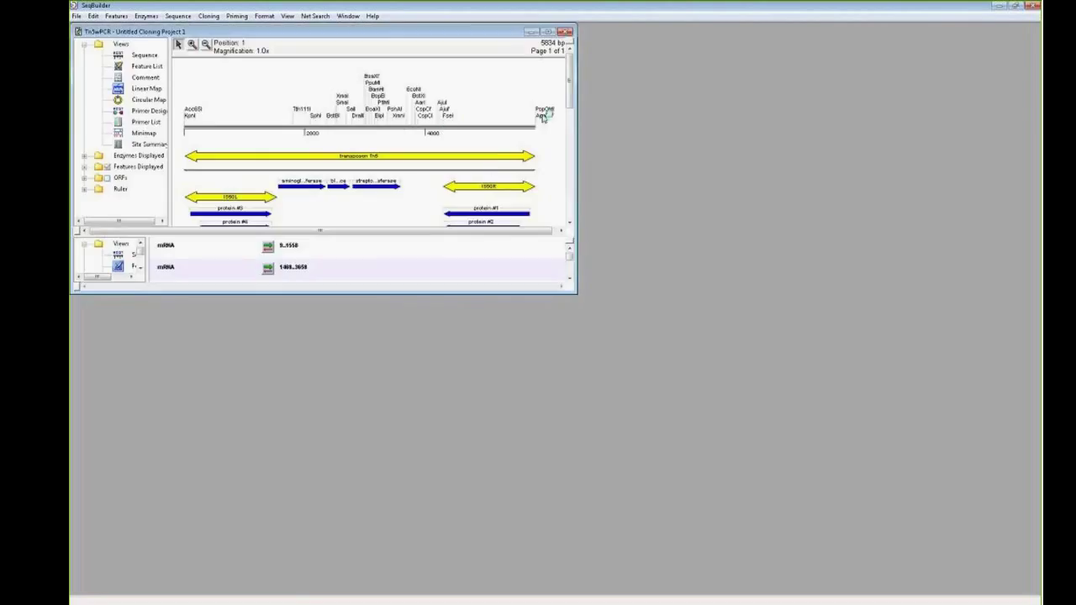
{"action": "left_click", "coordinate": [550, 33]}
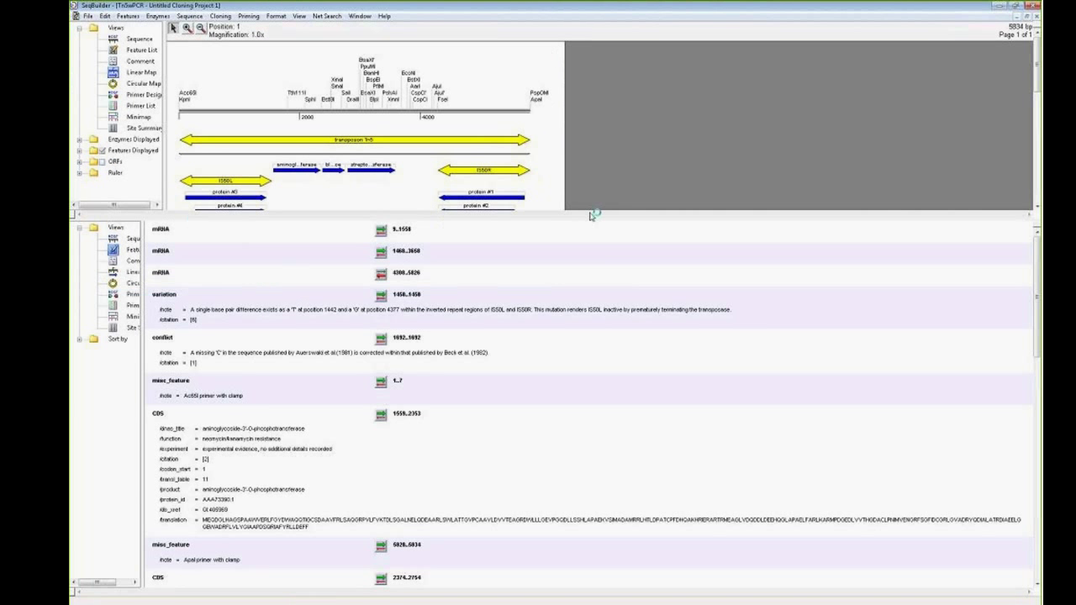
{"action": "left_click_drag", "start_coordinate": [591, 218], "coordinate": [594, 410]}
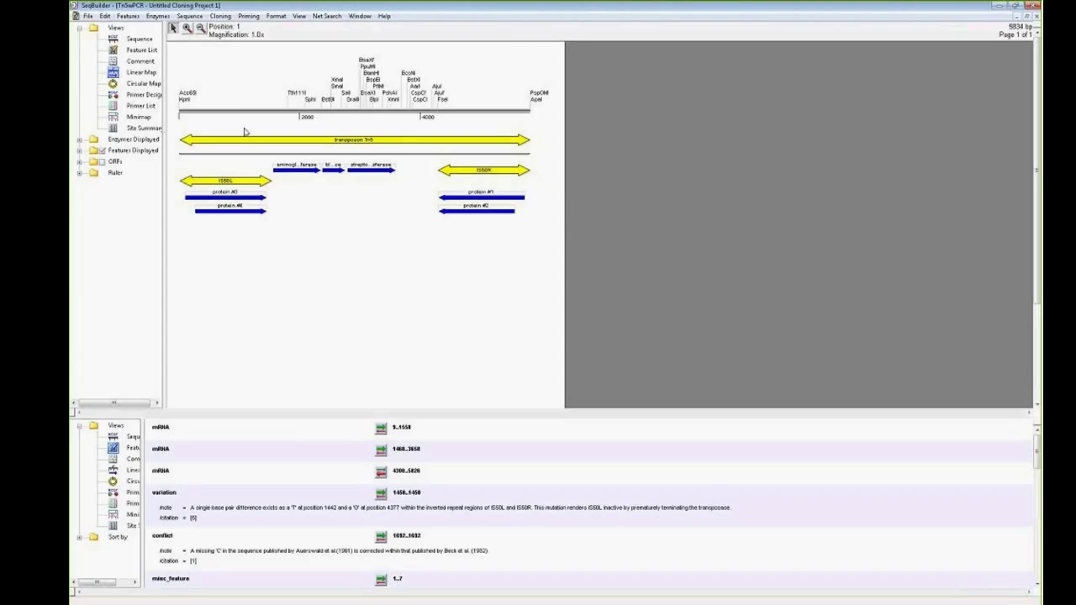
{"action": "left_click", "coordinate": [1026, 16]}
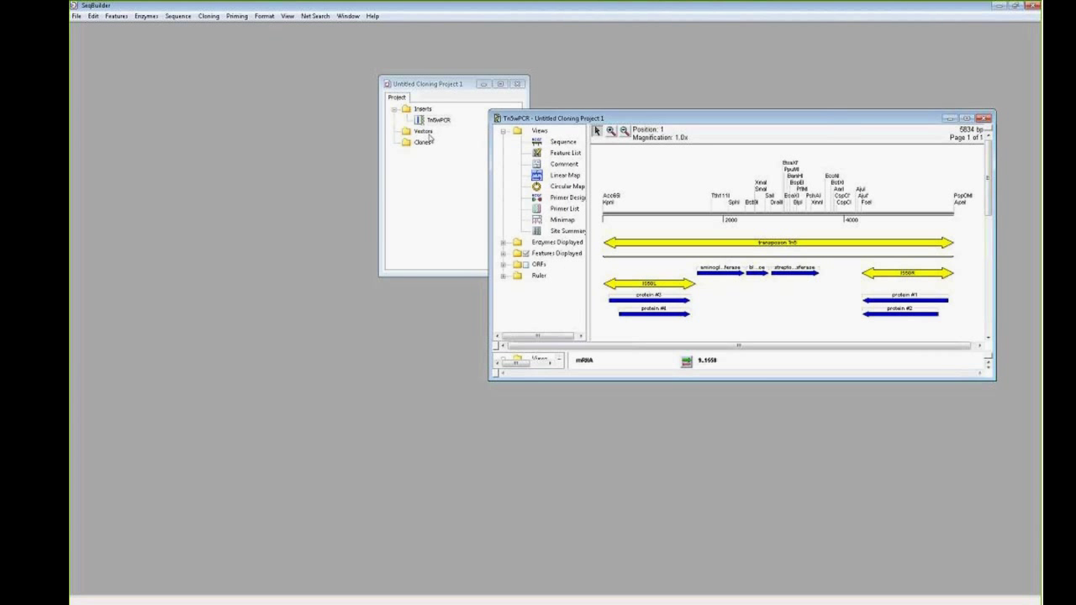
- Open the recent CloningVectors.sbp project and arrange its window beside the untitled cloning project
{"action": "left_click", "coordinate": [78, 16]}
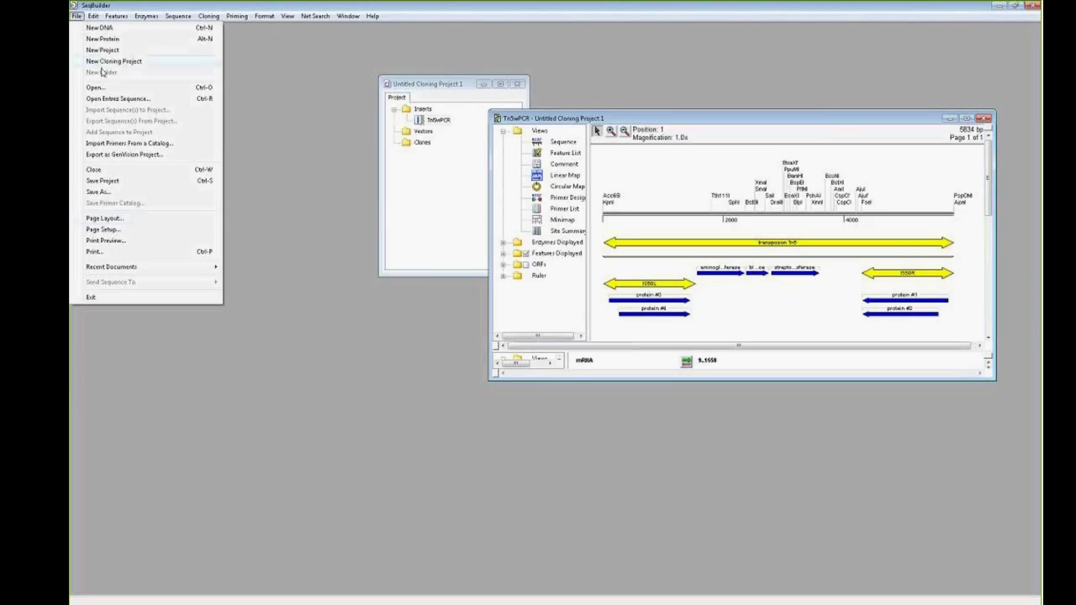
{"action": "mouse_move", "coordinate": [190, 268]}
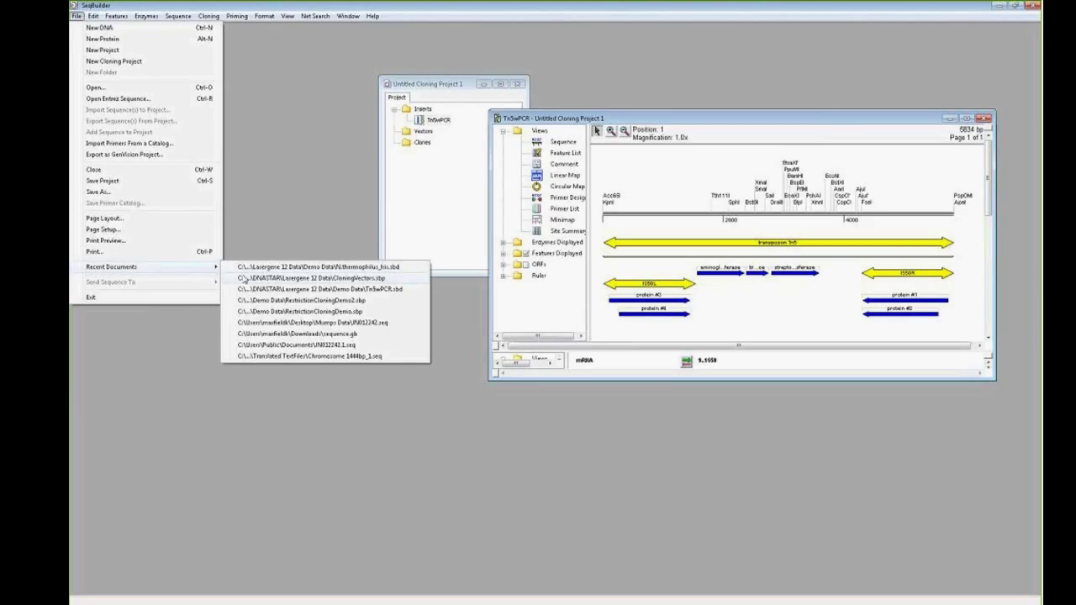
{"action": "left_click", "coordinate": [244, 279]}
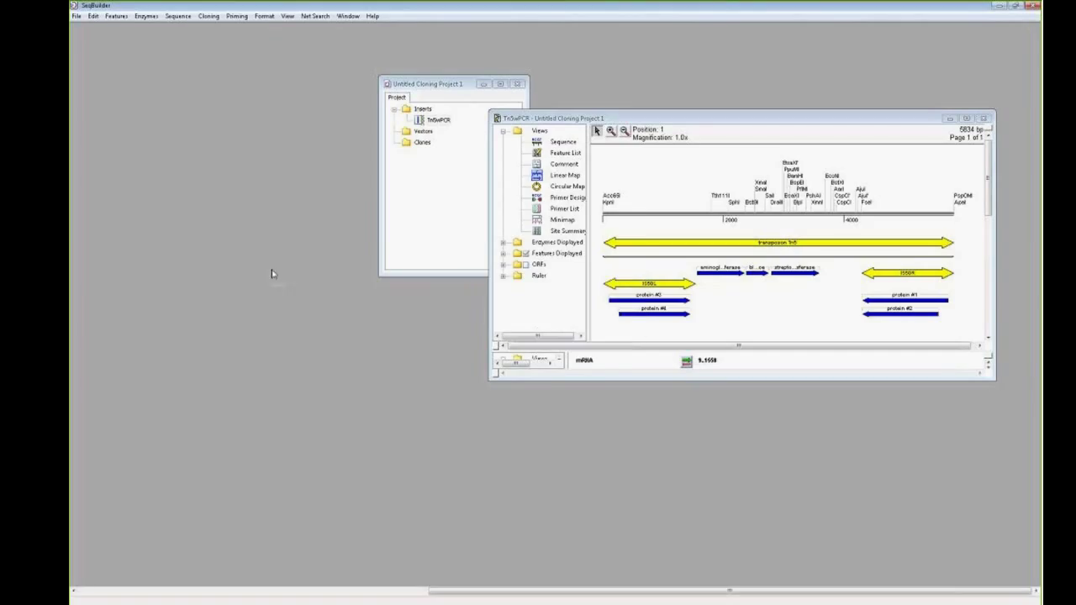
{"action": "left_click_drag", "start_coordinate": [438, 590], "coordinate": [84, 591]}
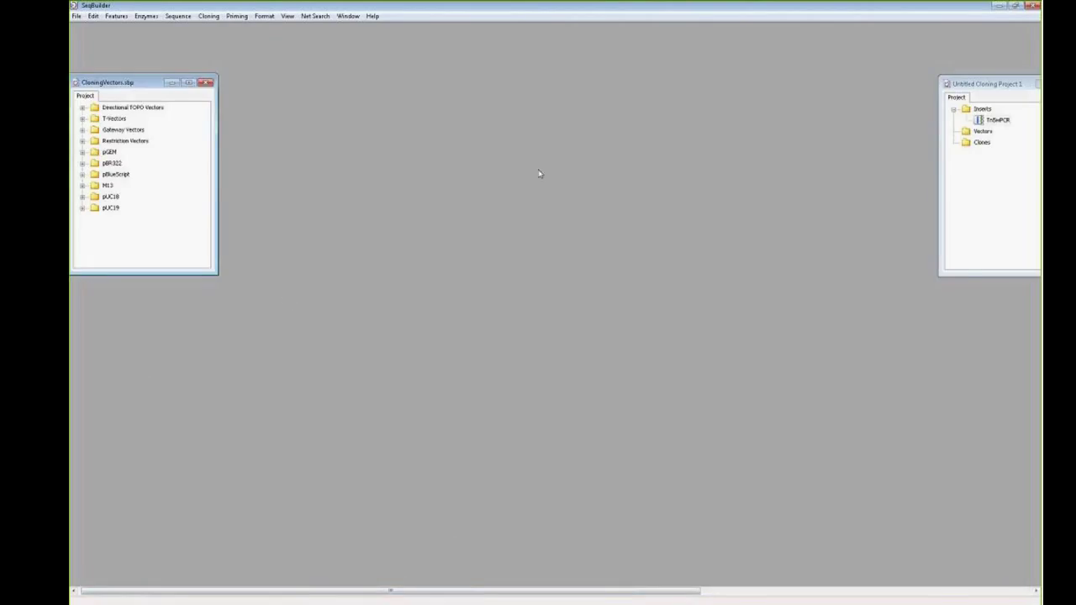
{"action": "left_click_drag", "start_coordinate": [874, 190], "coordinate": [874, 190]}
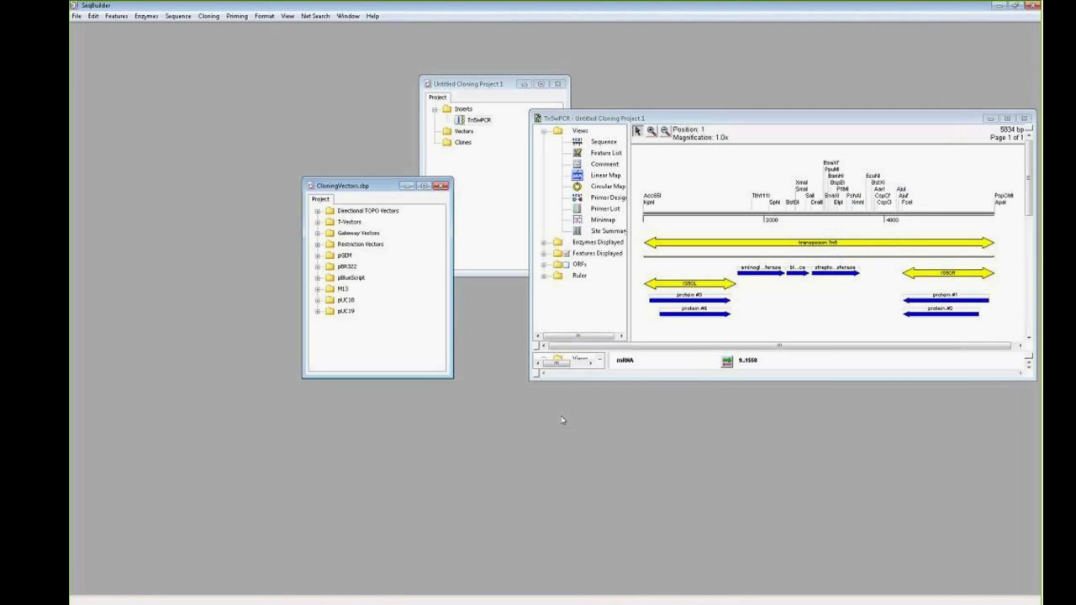
{"action": "left_click_drag", "start_coordinate": [505, 89], "coordinate": [364, 69]}
{"action": "left_click", "coordinate": [436, 289]}
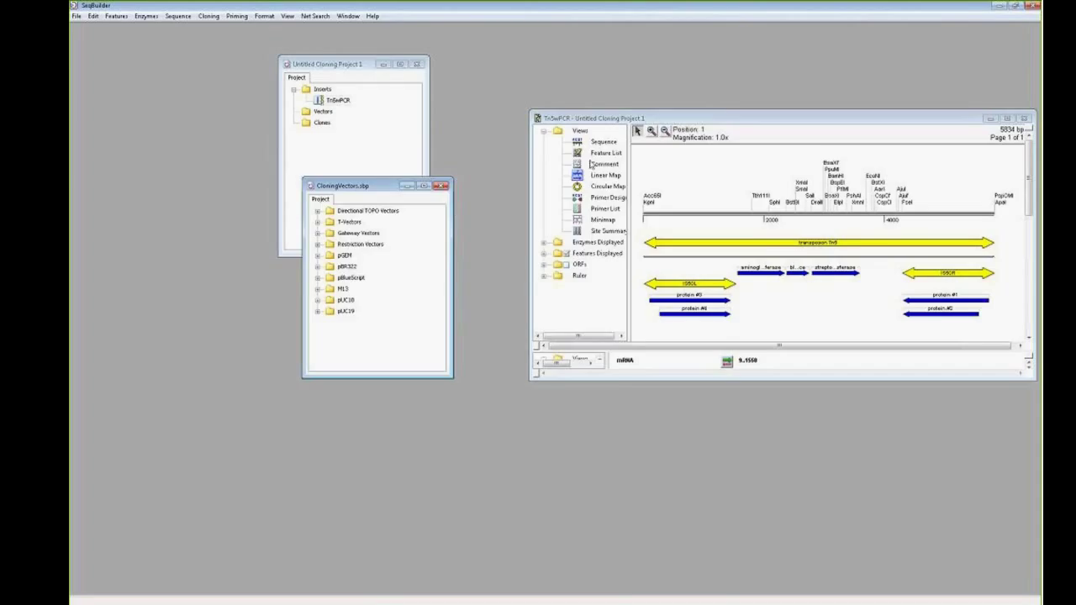
{"action": "left_click_drag", "start_coordinate": [379, 189], "coordinate": [560, 164]}
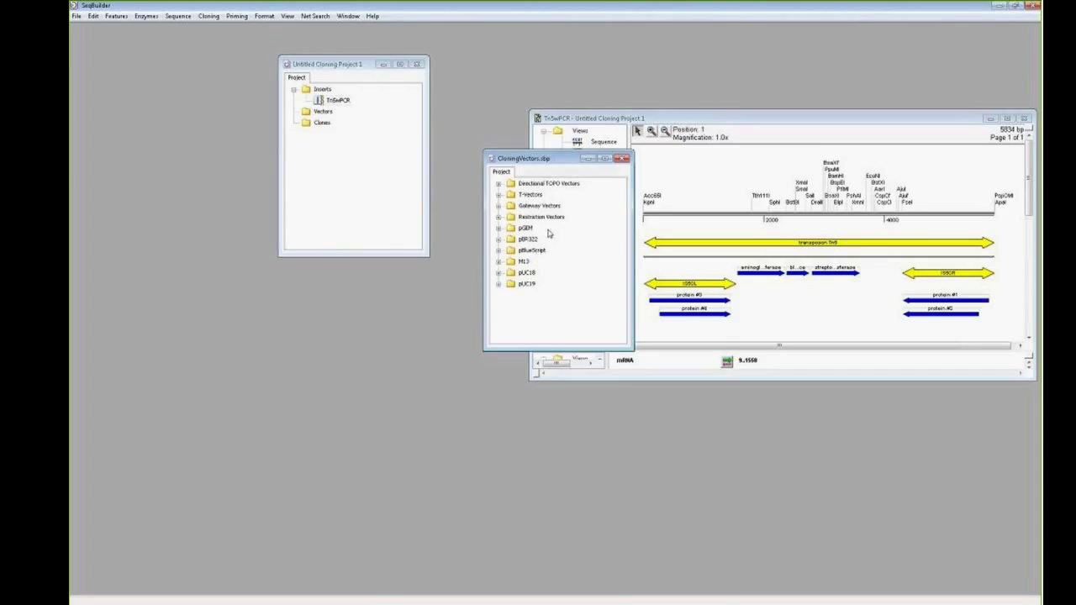
- Copy pcDNA5/FRT/TO/CAT from the Restriction Vectors into the cloning project's Vectors folder and close the CloningVectors project
{"action": "left_click", "coordinate": [499, 217]}
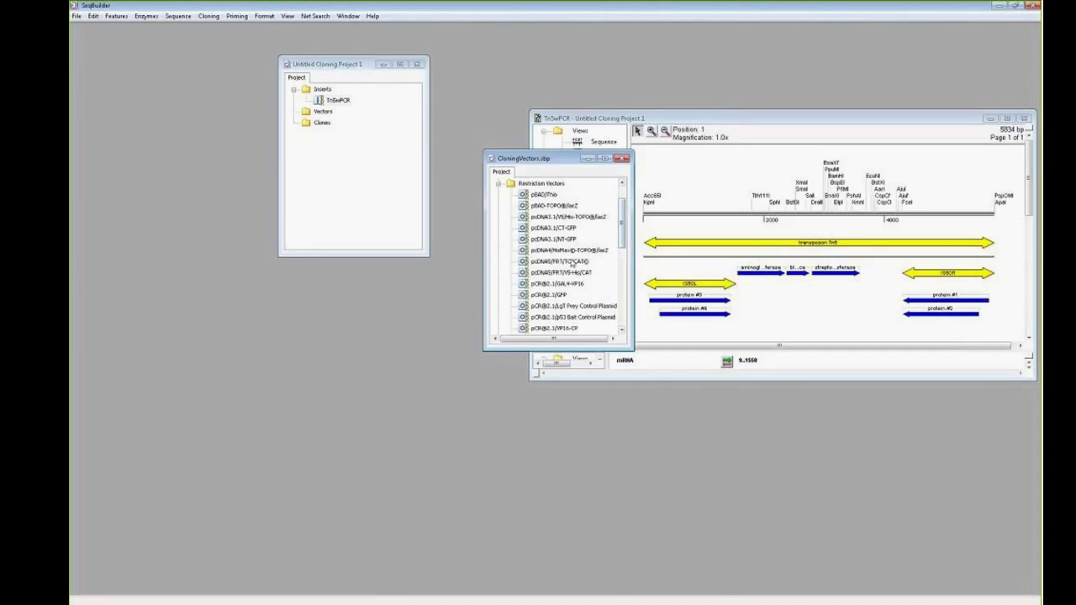
{"action": "mouse_move", "coordinate": [568, 268]}
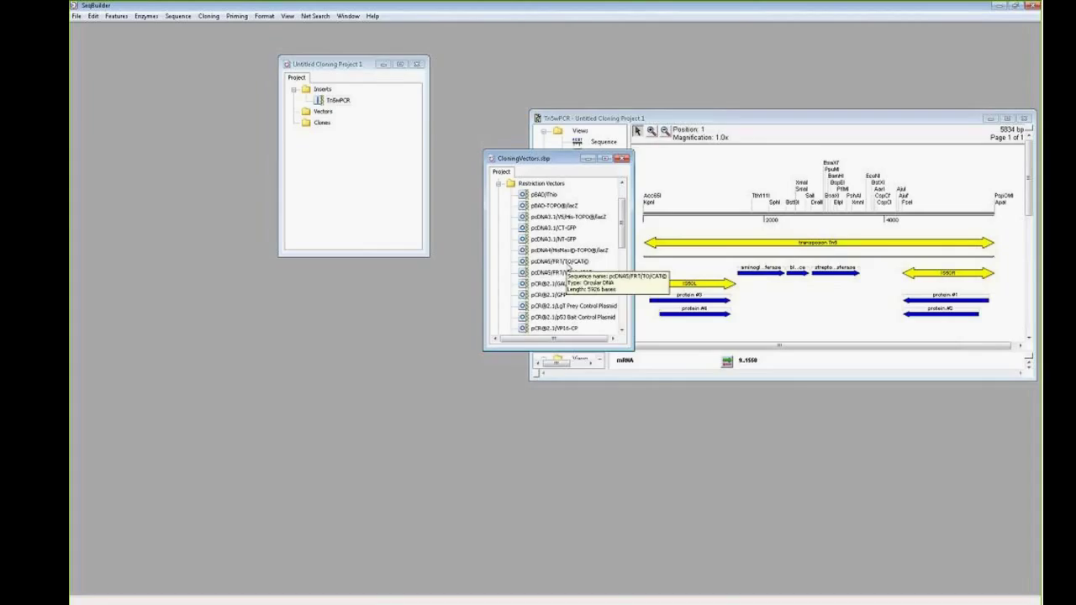
{"action": "left_click", "coordinate": [569, 263]}
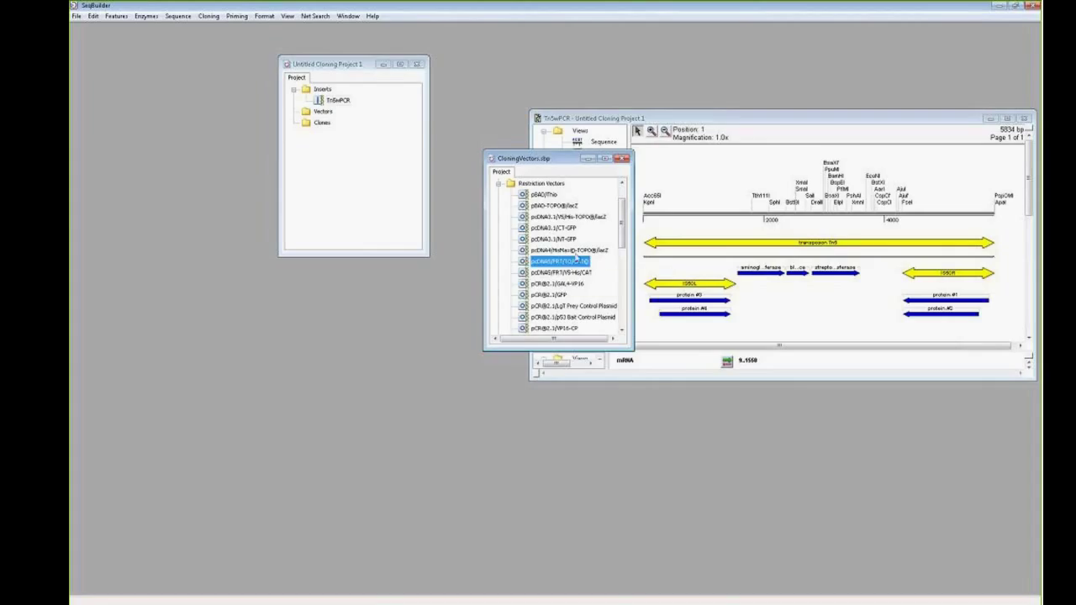
{"action": "left_click_drag", "start_coordinate": [502, 247], "coordinate": [324, 114]}
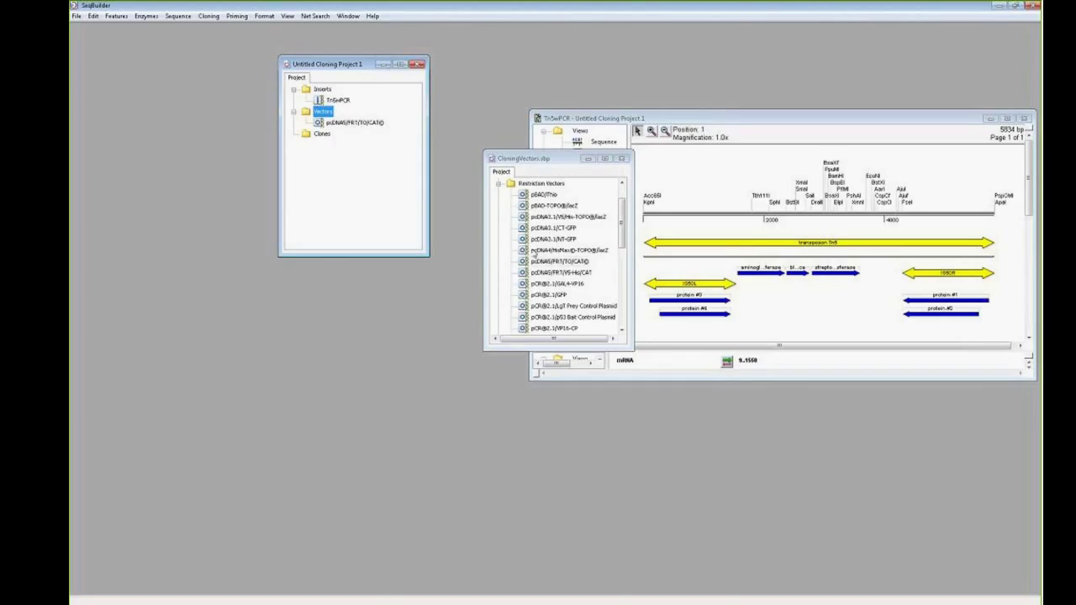
{"action": "left_click", "coordinate": [329, 123]}
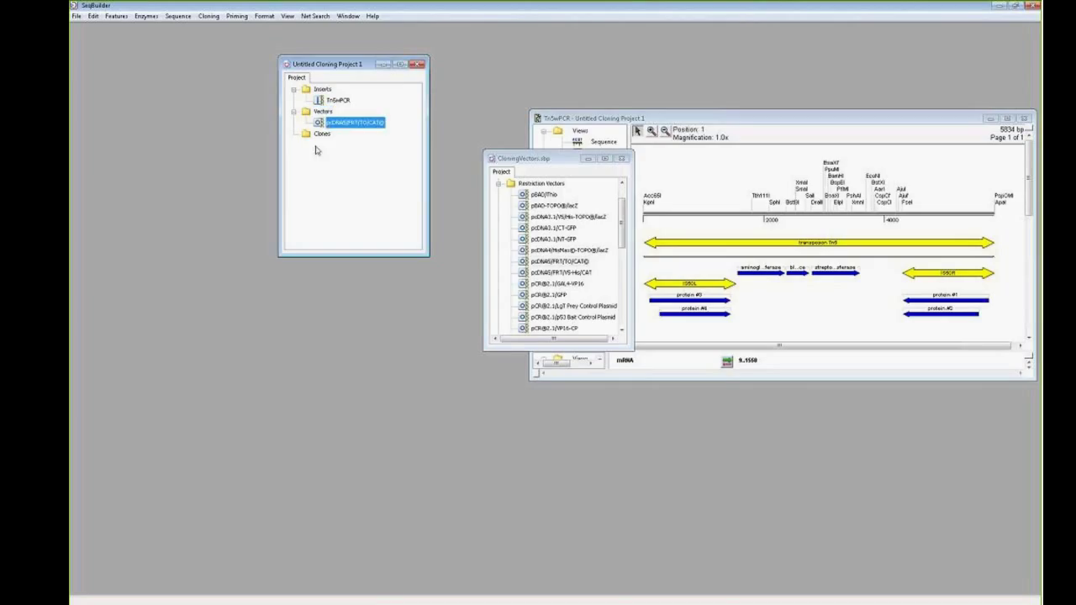
{"action": "left_click", "coordinate": [622, 159]}
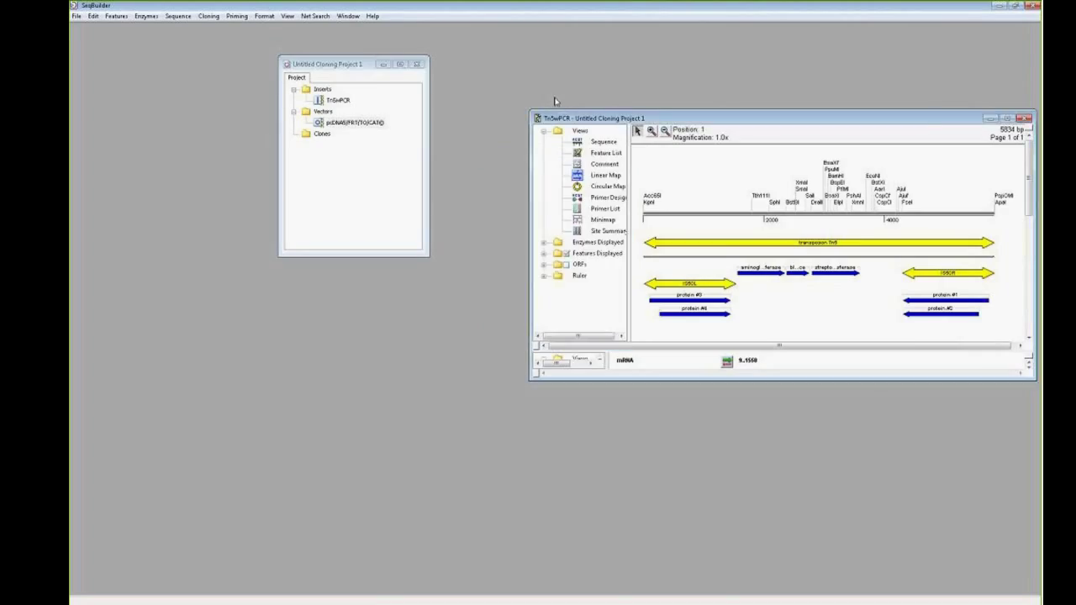
- Open the pcDNA5/FRT/TO/CAT vector from the cloning project to show its circular map
{"action": "left_click_drag", "start_coordinate": [619, 118], "coordinate": [547, 97]}
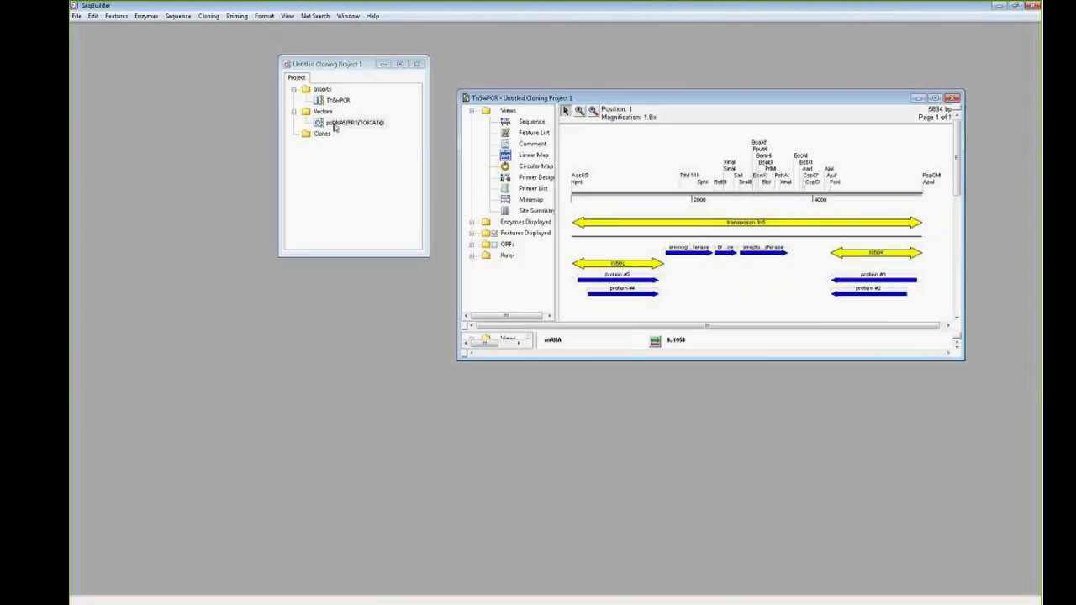
{"action": "left_click", "coordinate": [335, 124]}
{"action": "left_click", "coordinate": [327, 124]}
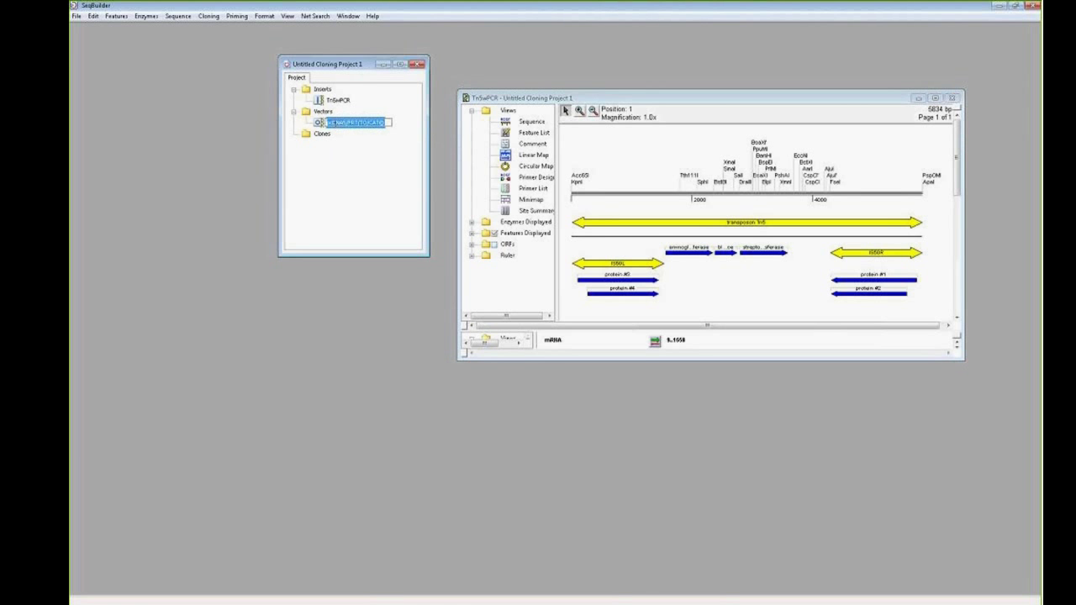
{"action": "double_click", "coordinate": [324, 125]}
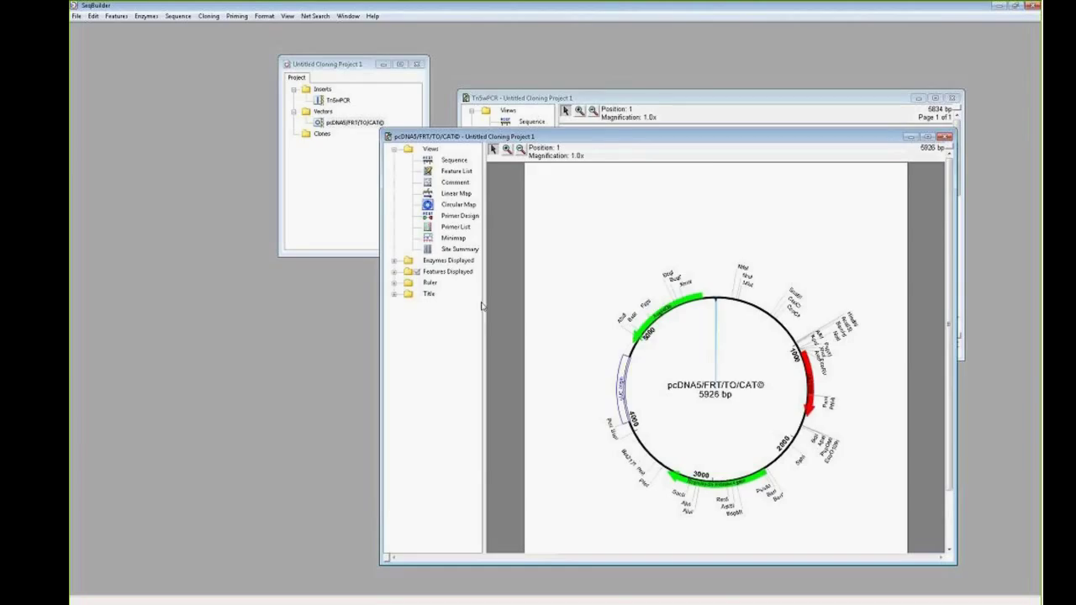
- Bring the Tn5wPCR window to the front and select the transposon Tn5 feature on its linear map
{"action": "left_click", "coordinate": [592, 100]}
{"action": "left_click_drag", "start_coordinate": [592, 100], "coordinate": [589, 95]}
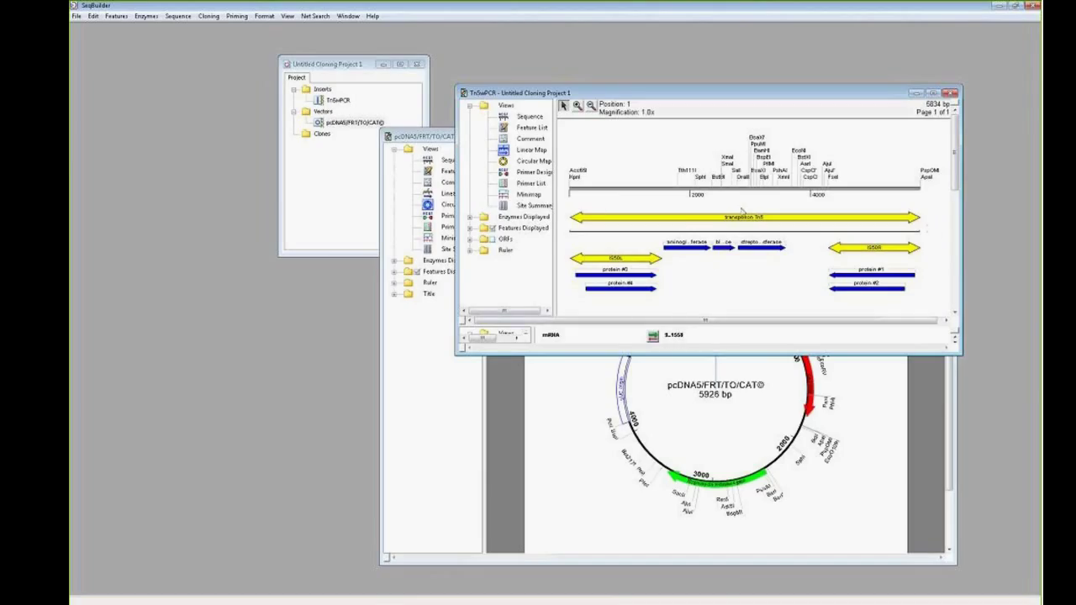
{"action": "left_click", "coordinate": [692, 224]}
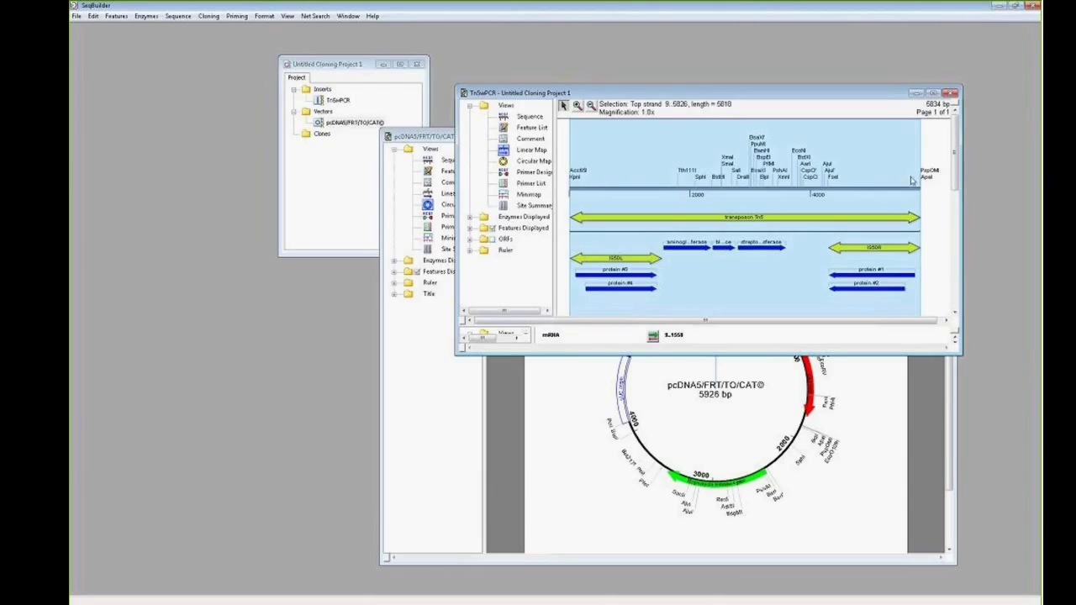
- Expand the displayed enzymes of Tn5wPCR and look through the available selector filters
{"action": "left_click", "coordinate": [471, 218]}
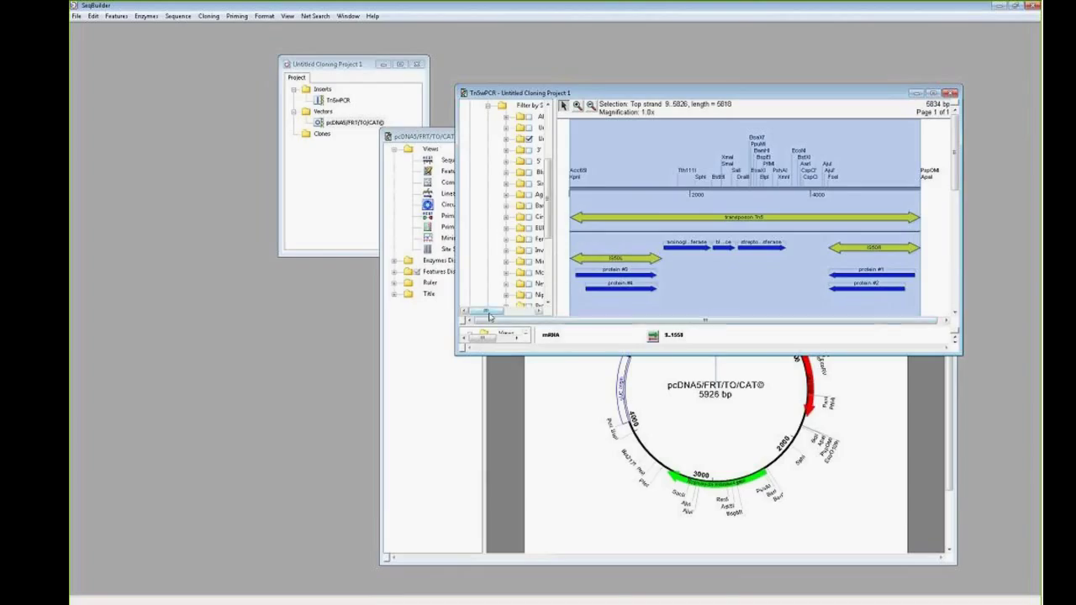
{"action": "left_click_drag", "start_coordinate": [491, 316], "coordinate": [507, 317]}
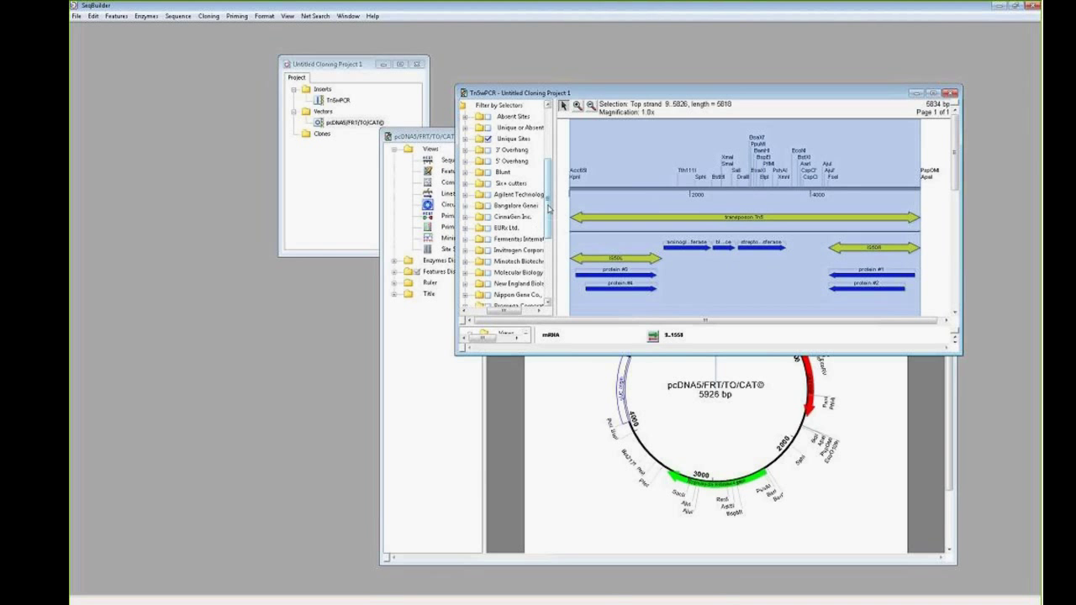
{"action": "left_click_drag", "start_coordinate": [548, 209], "coordinate": [548, 281]}
{"action": "left_click_drag", "start_coordinate": [497, 313], "coordinate": [479, 312]}
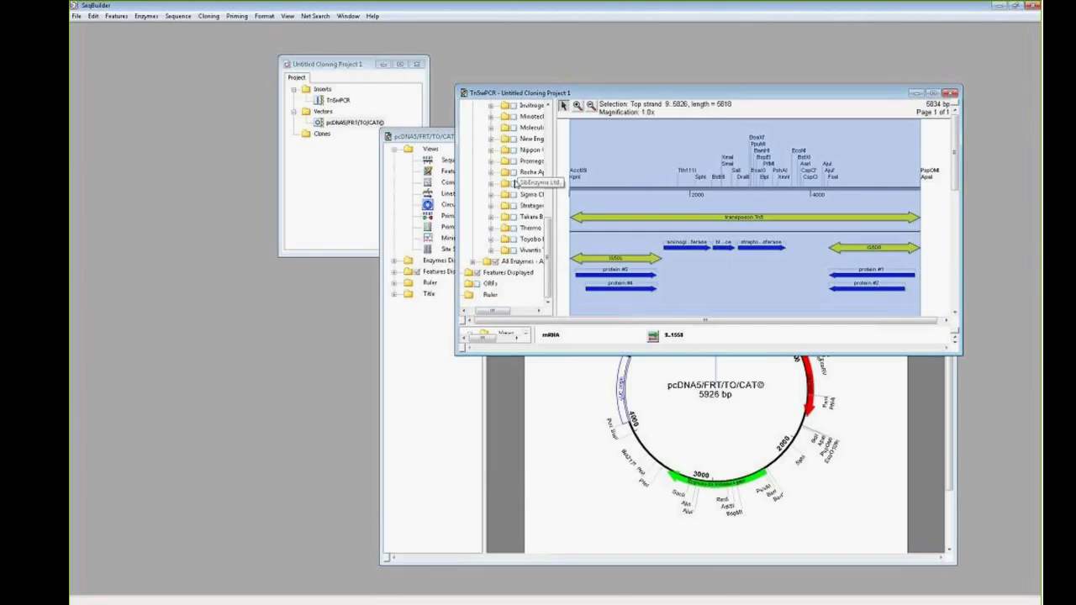
- Expand the alphabetical All Enzymes group and collapse the Filter by Selectors group of Tn5wPCR
{"action": "left_click", "coordinate": [473, 263]}
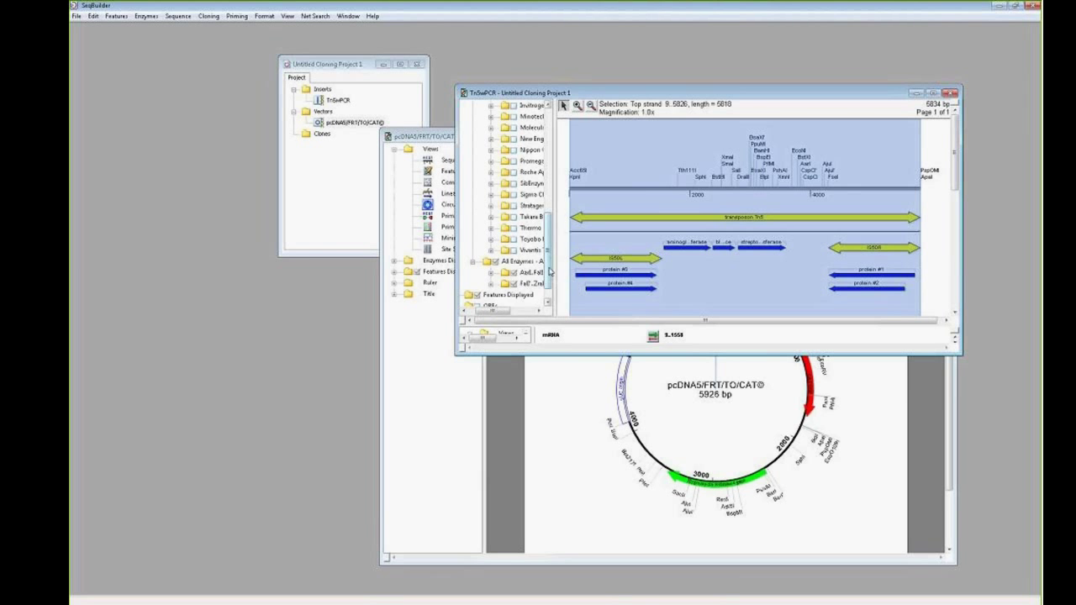
{"action": "scroll", "coordinate": [549, 271], "scroll_direction": "up", "scroll_amount": 5}
{"action": "left_click", "coordinate": [473, 228]}
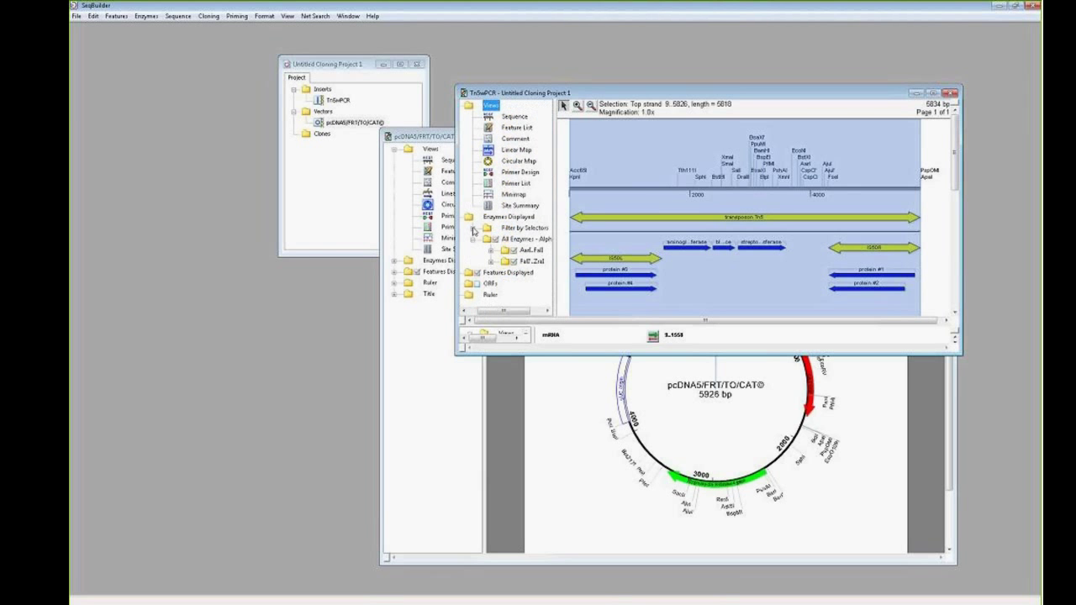
- Maximize the Tn5wPCR window, enlarge its map pane, and magnify the linear map to 2.3x
{"action": "left_click", "coordinate": [928, 92]}
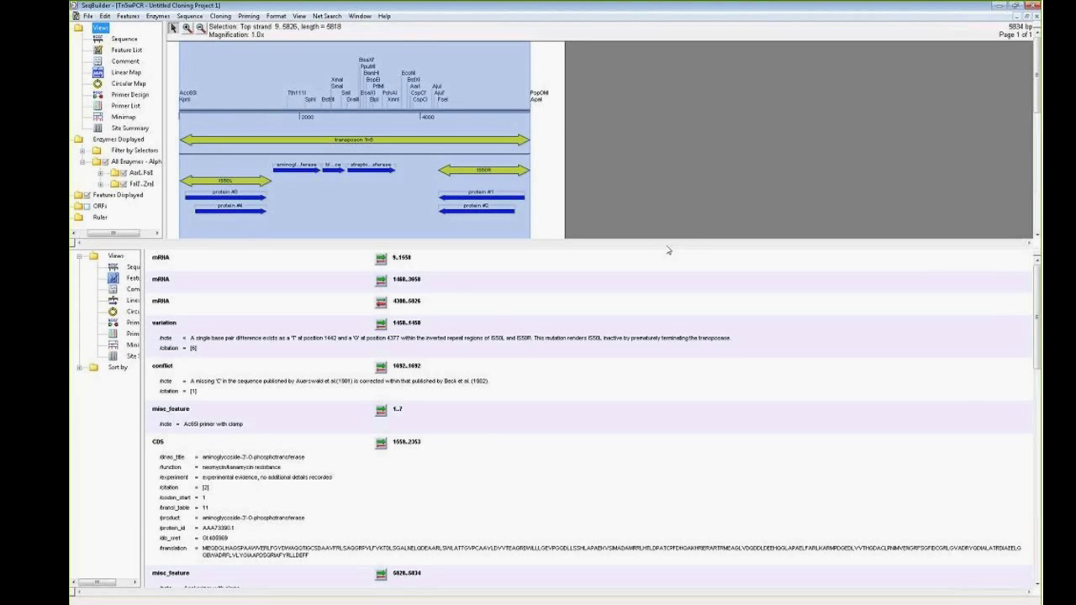
{"action": "left_click_drag", "start_coordinate": [669, 247], "coordinate": [656, 507]}
{"action": "left_click", "coordinate": [186, 27]}
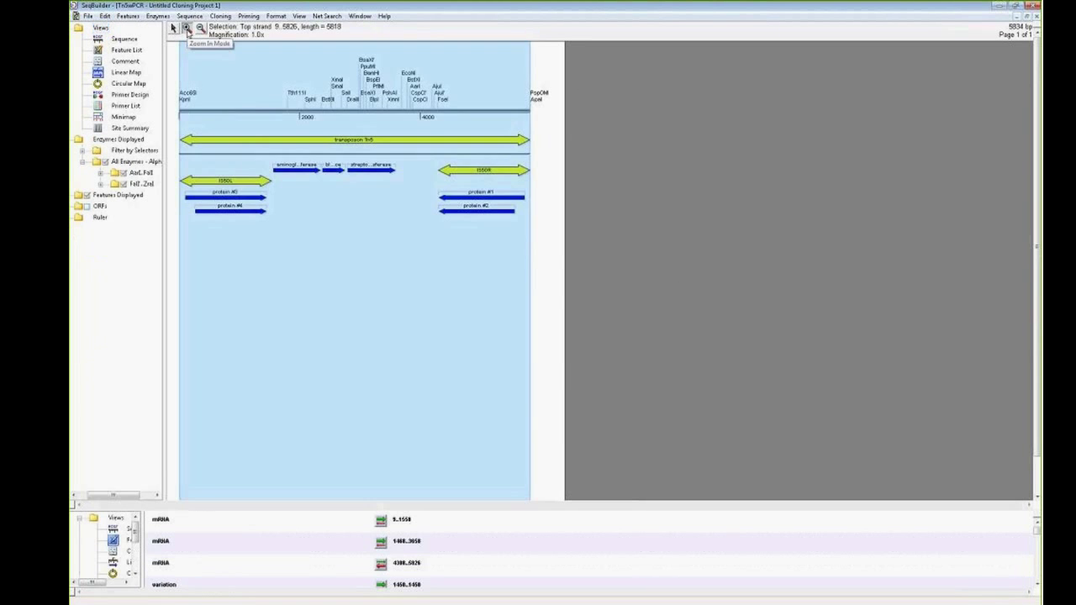
{"action": "left_click", "coordinate": [263, 122]}
{"action": "left_click", "coordinate": [263, 121]}
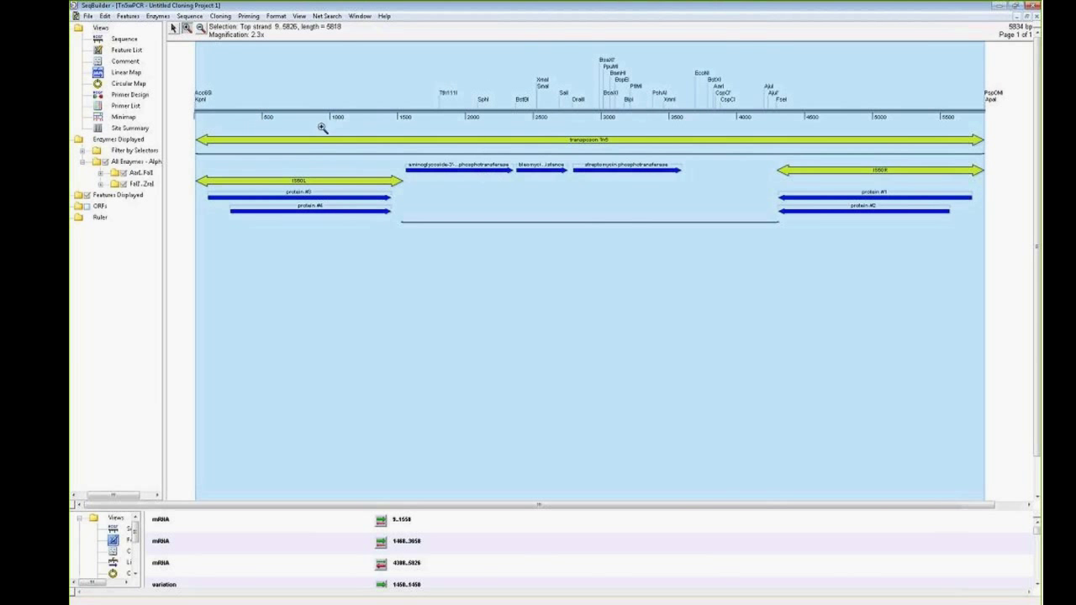
- Select the Tn5wPCR region from the Acc65I site to the ApaI site and minimize its window
{"action": "left_click", "coordinate": [173, 28]}
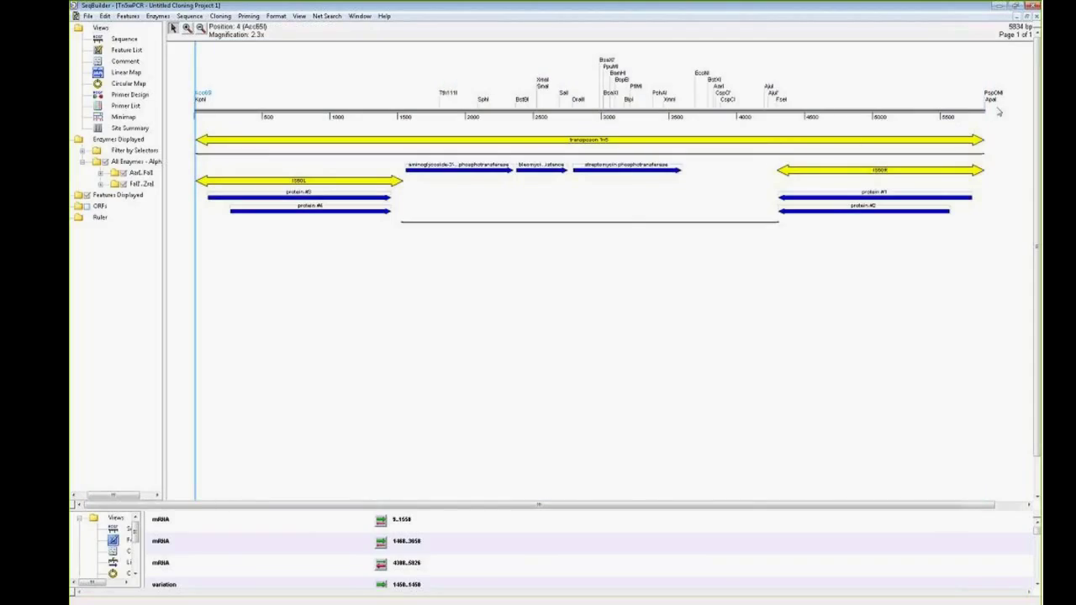
{"action": "left_click", "coordinate": [990, 101], "text": "shift"}
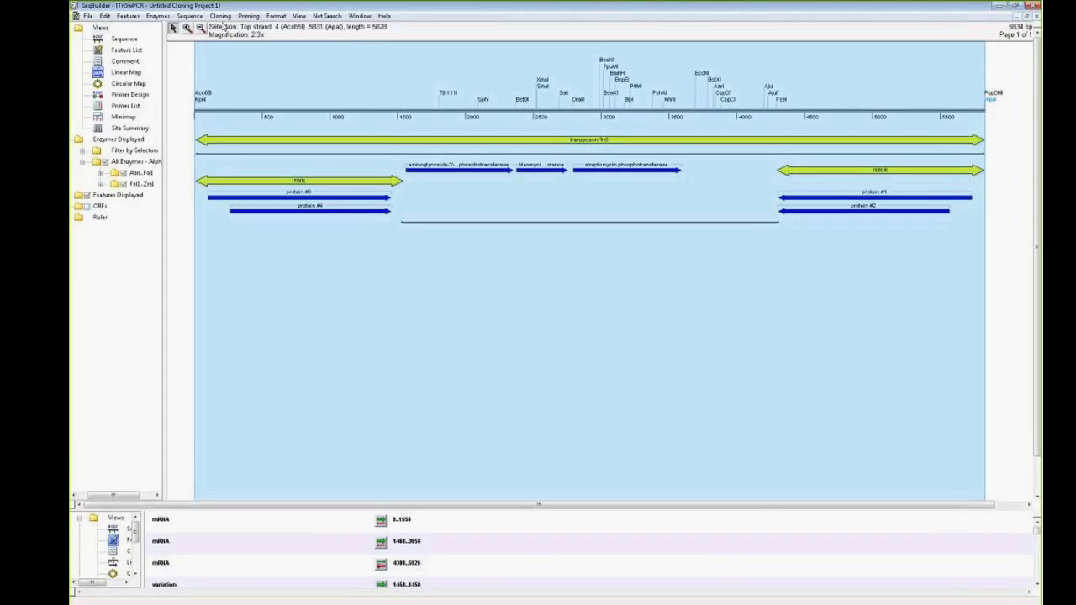
{"action": "left_click", "coordinate": [222, 16]}
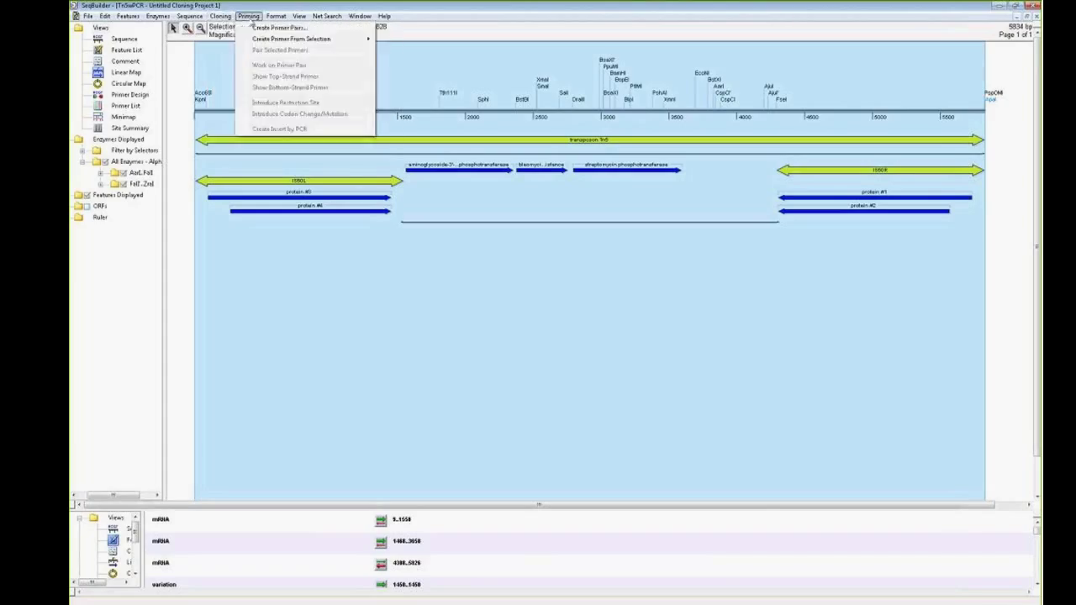
{"action": "left_click", "coordinate": [228, 30]}
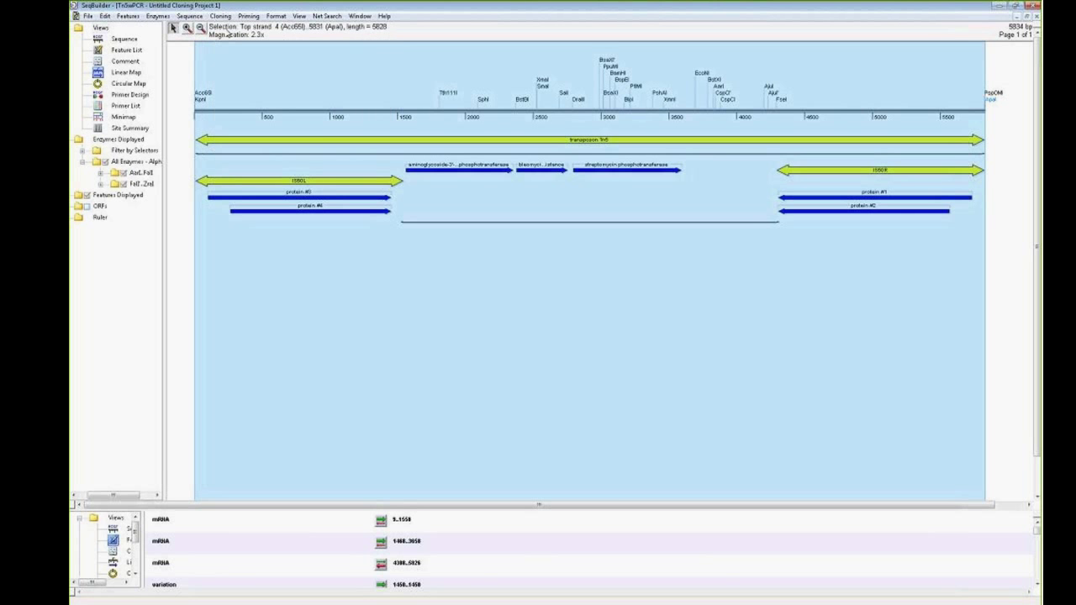
{"action": "left_click", "coordinate": [1014, 16]}
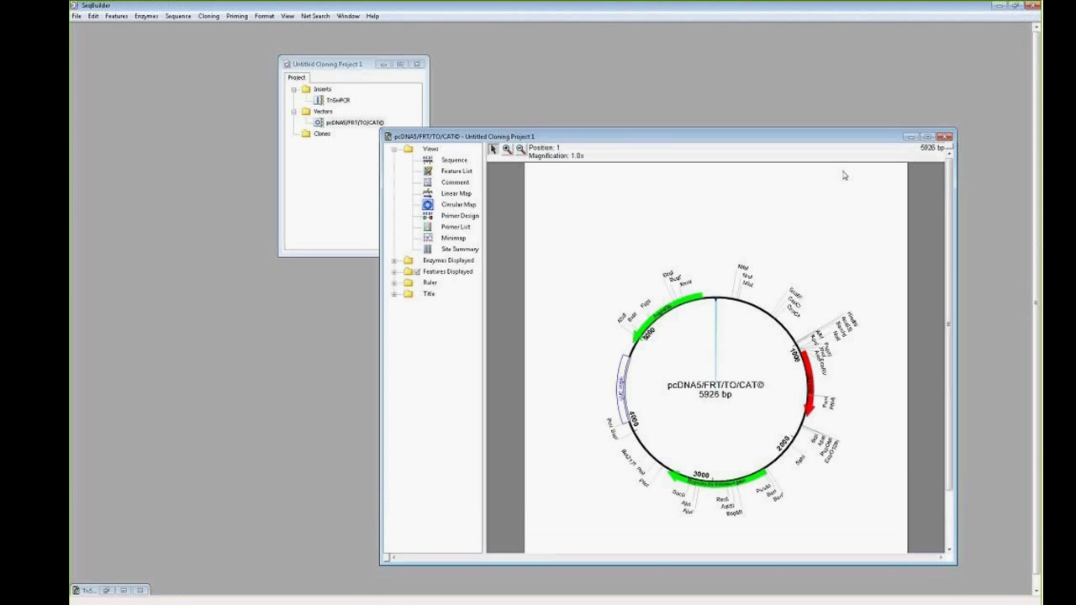
- Select the region from Acc65I to ApaI on the maximized pcDNA5/FRT/TO/CAT circular map and restore its window size
{"action": "left_click", "coordinate": [927, 136]}
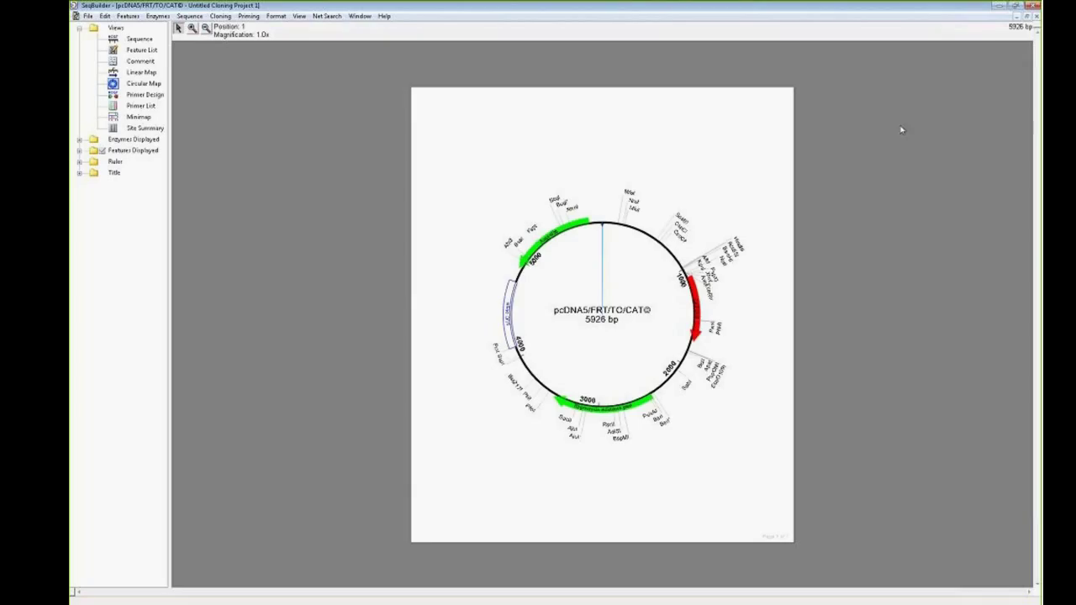
{"action": "left_click", "coordinate": [734, 251]}
{"action": "left_click", "coordinate": [717, 235]}
{"action": "left_click", "coordinate": [735, 254]}
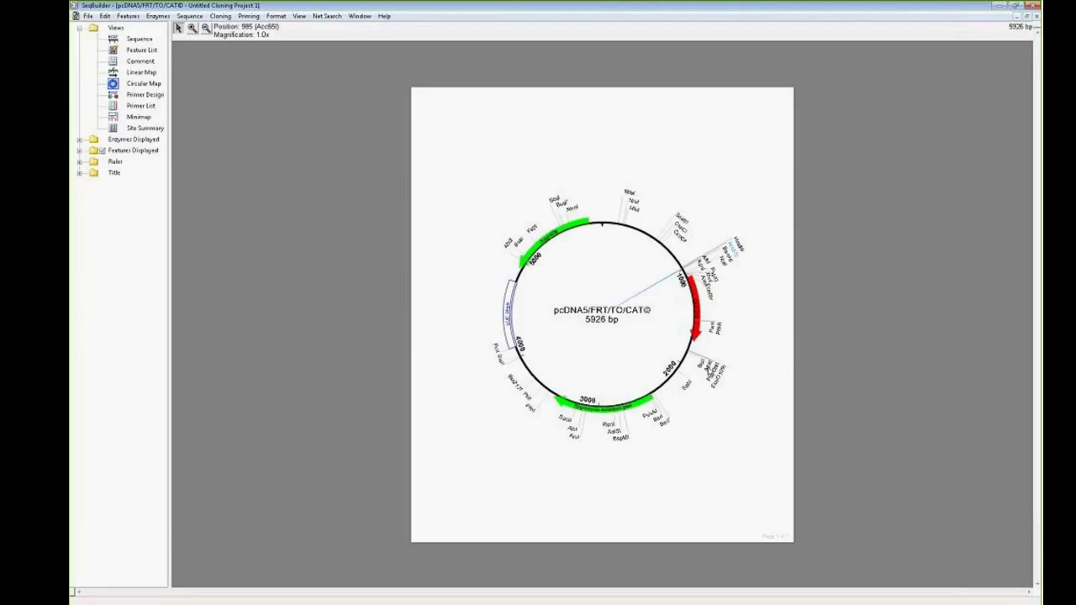
{"action": "left_click", "coordinate": [710, 372], "text": "shift"}
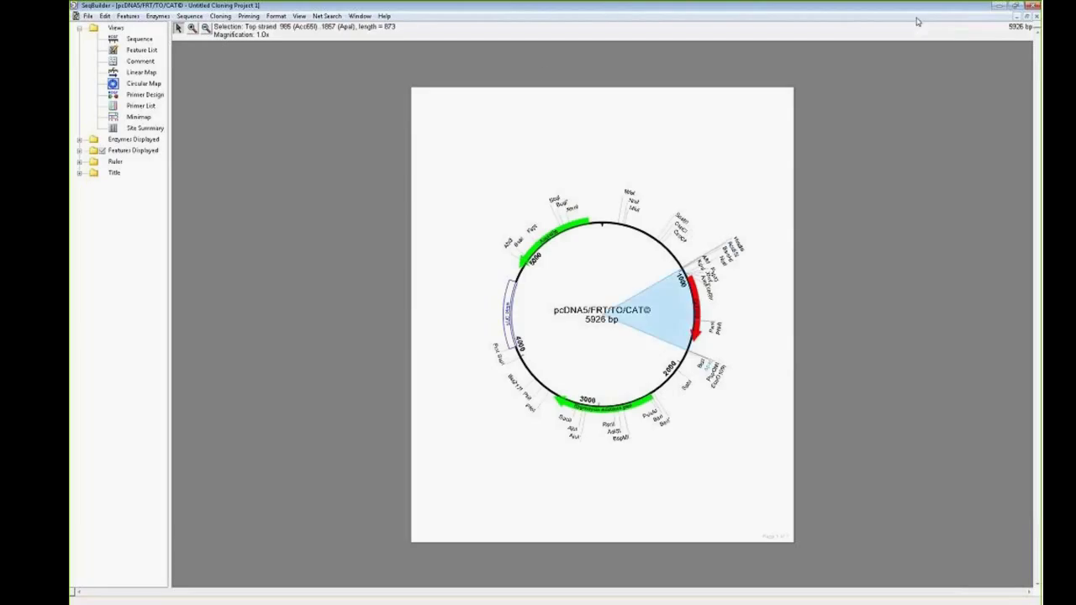
{"action": "left_click", "coordinate": [1026, 17]}
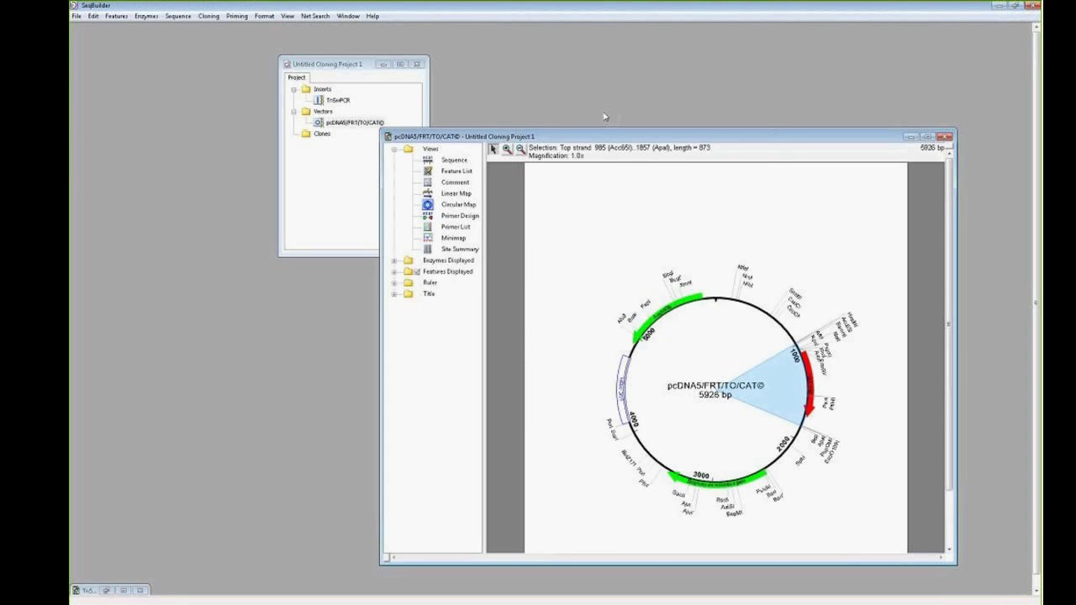
- Reopen the Tn5wPCR insert from the cloning project and arrange its window behind the pcDNA5/FRT/TO/CAT vector window
{"action": "left_click_drag", "start_coordinate": [778, 138], "coordinate": [912, 133]}
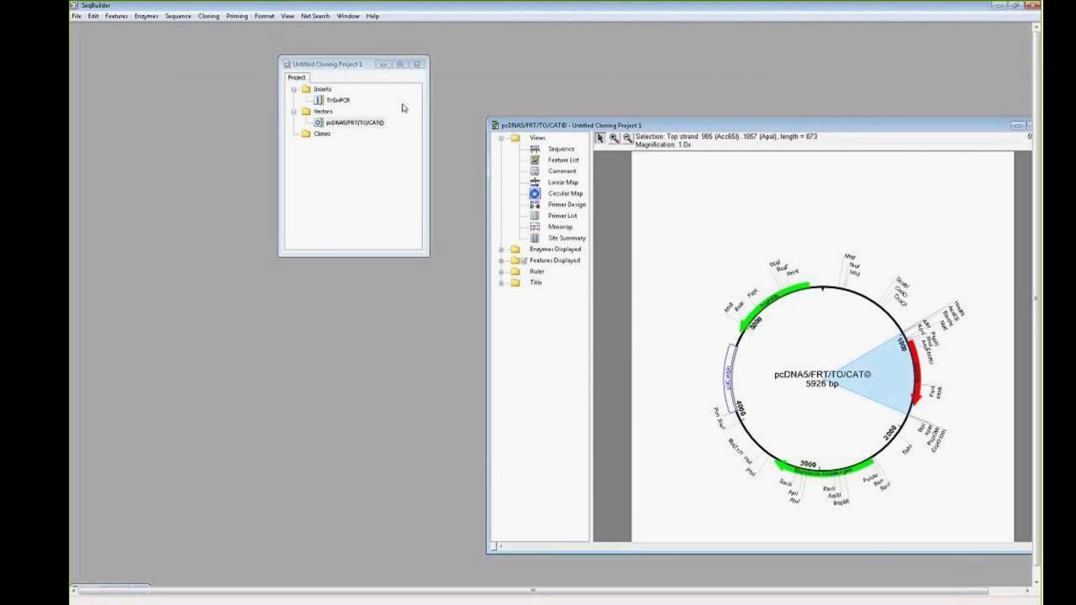
{"action": "double_click", "coordinate": [337, 101]}
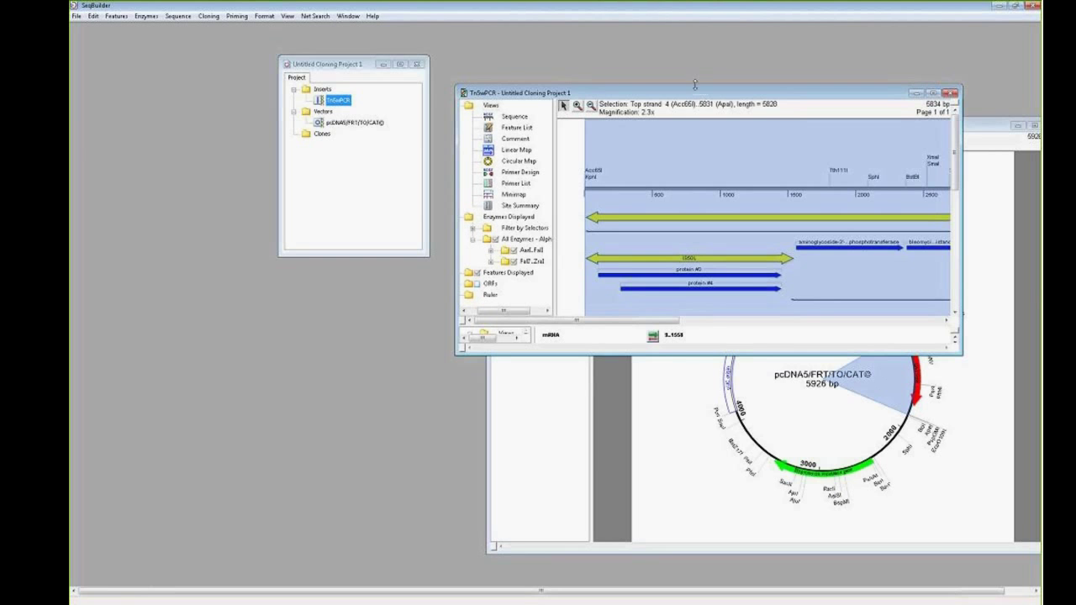
{"action": "left_click_drag", "start_coordinate": [483, 92], "coordinate": [229, 80]}
{"action": "left_click", "coordinate": [799, 141]}
{"action": "left_click_drag", "start_coordinate": [770, 129], "coordinate": [537, 141]}
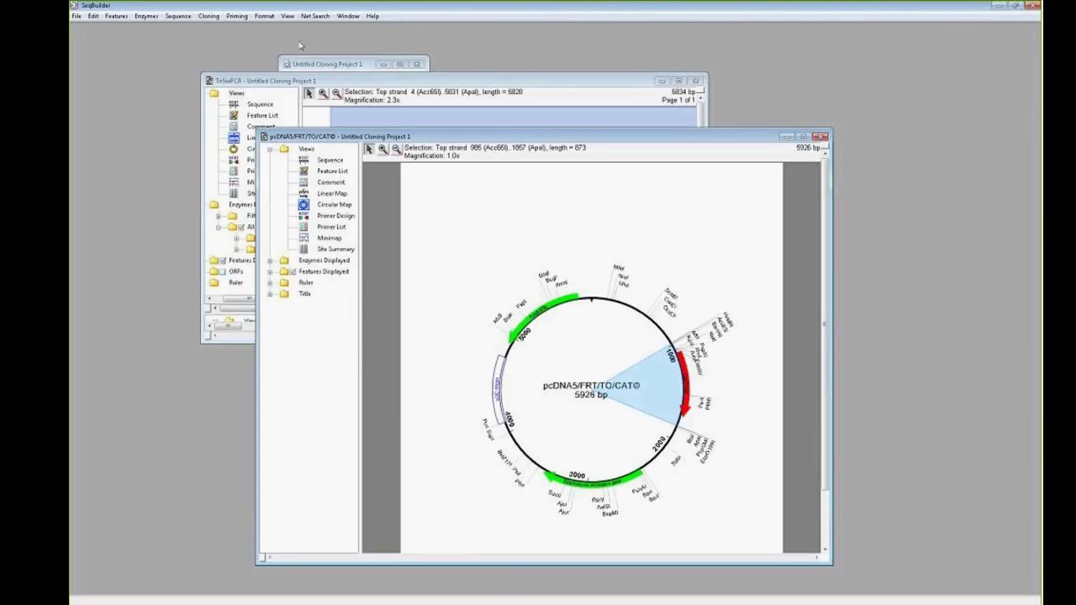
- Clone the selected Tn5wPCR restriction insert into pcDNA5/FRT/TO/CAT, reviewing the right end junction and keeping the default settings
{"action": "left_click", "coordinate": [210, 16]}
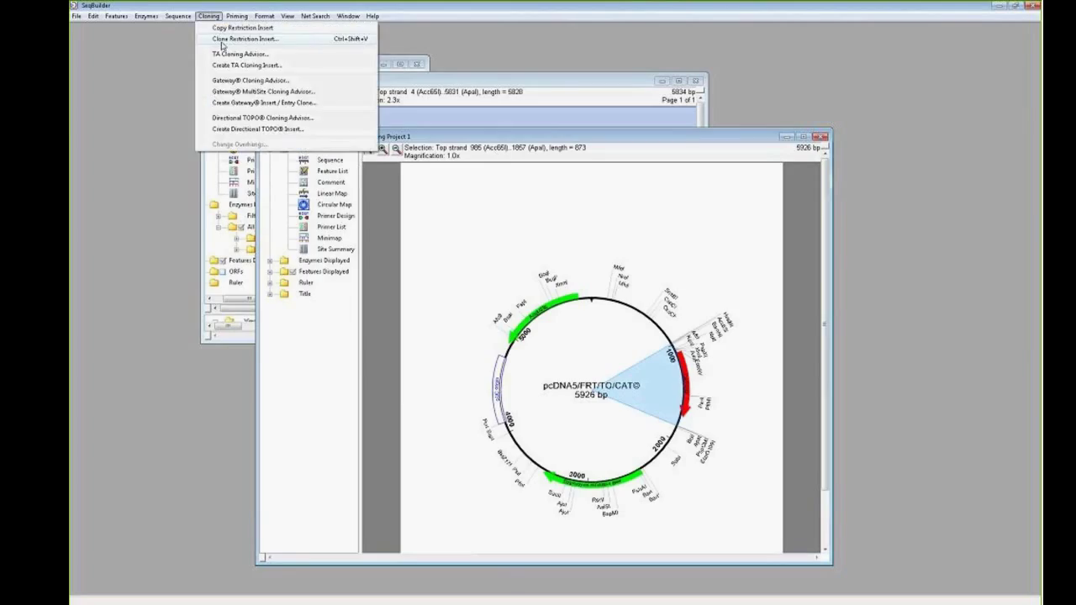
{"action": "left_click", "coordinate": [222, 41]}
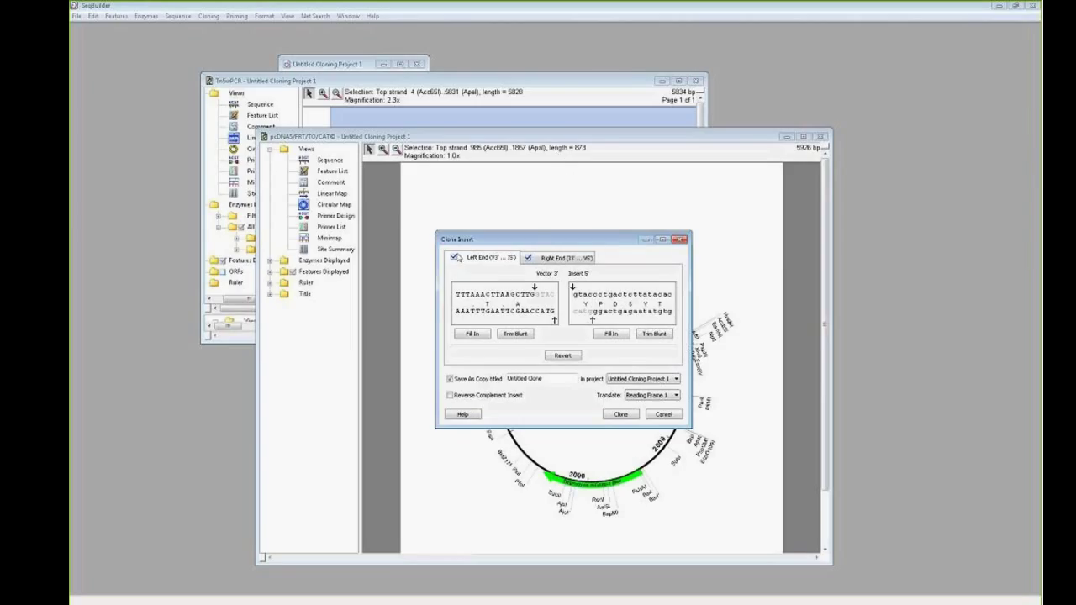
{"action": "left_click", "coordinate": [545, 262]}
{"action": "left_click", "coordinate": [622, 416]}
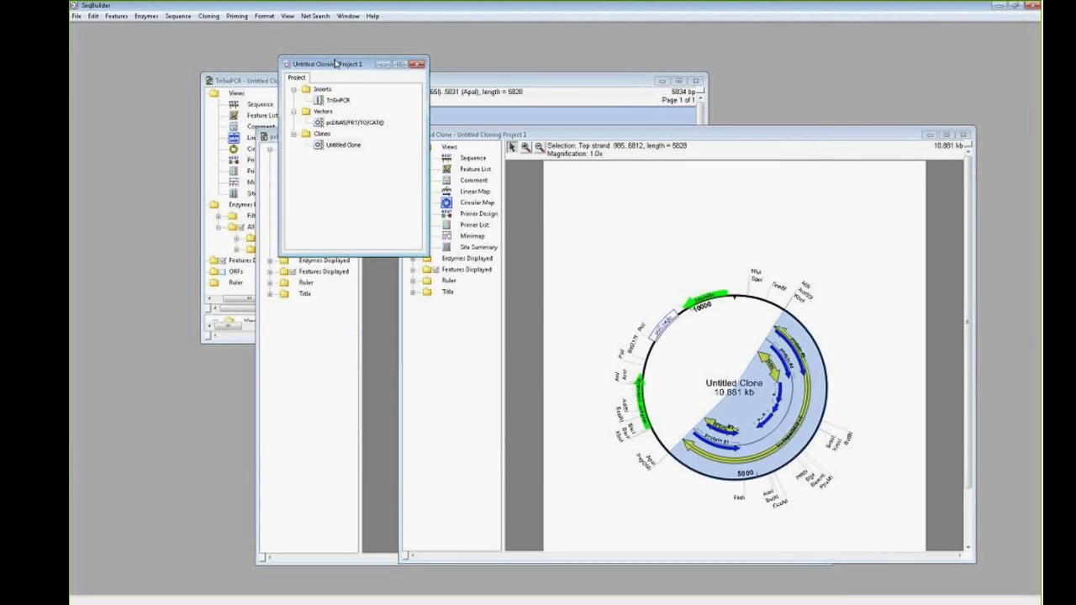
- Rename the Untitled Clone in the project's Clones folder as Tn5 Clone
{"action": "left_click_drag", "start_coordinate": [368, 66], "coordinate": [343, 64]}
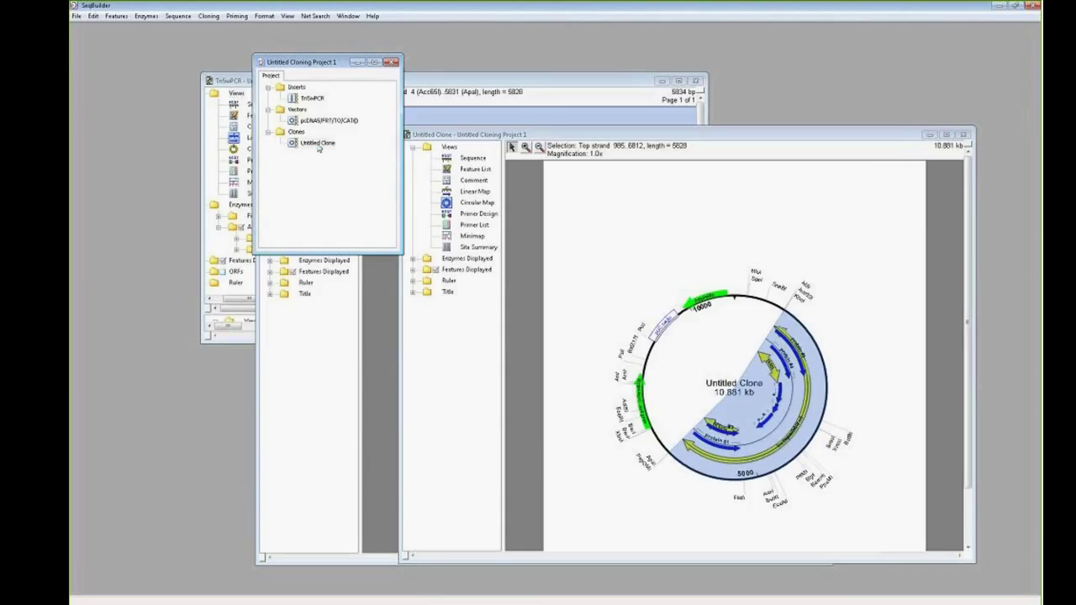
{"action": "left_click", "coordinate": [318, 143]}
{"action": "type", "text": "Tn5 Clone"}
{"action": "key", "text": "Return"}
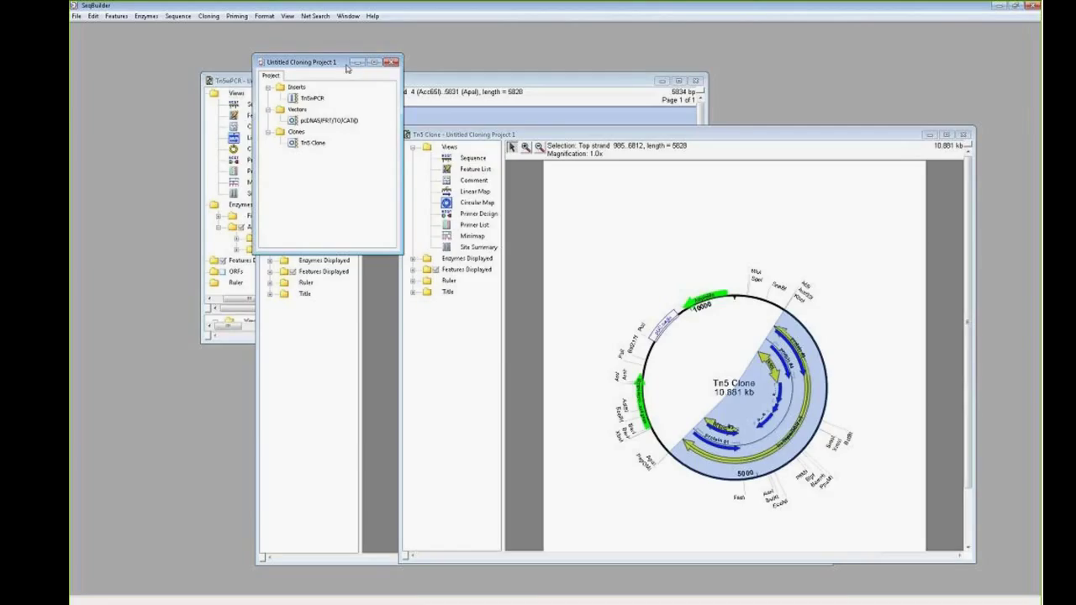
- Close Untitled Cloning Project 1 without saving its changes
{"action": "left_click_drag", "start_coordinate": [332, 67], "coordinate": [348, 67]}
{"action": "left_click", "coordinate": [407, 62]}
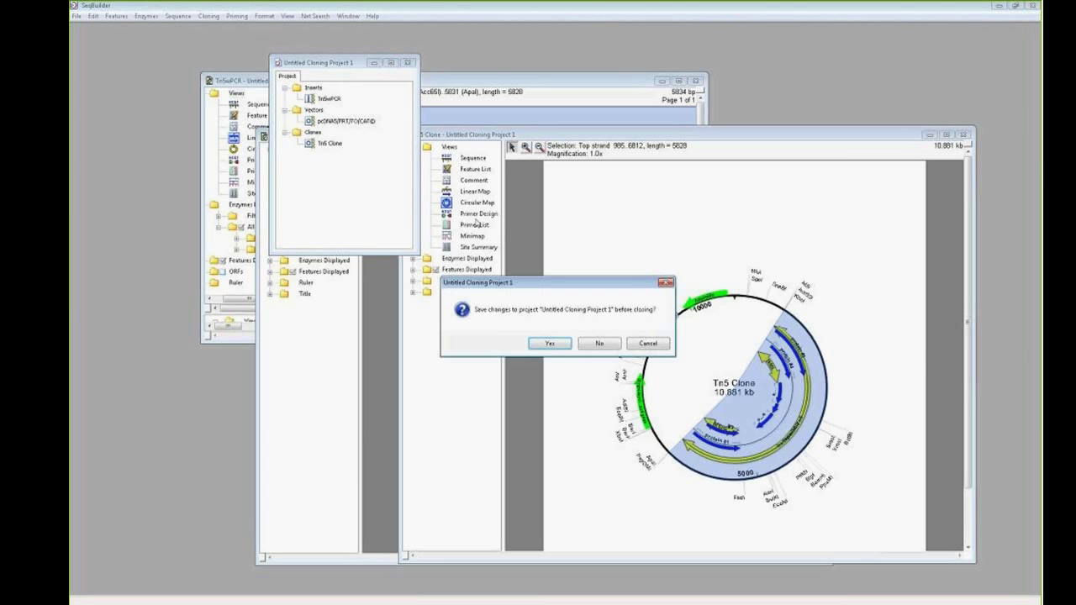
{"action": "left_click", "coordinate": [600, 344]}
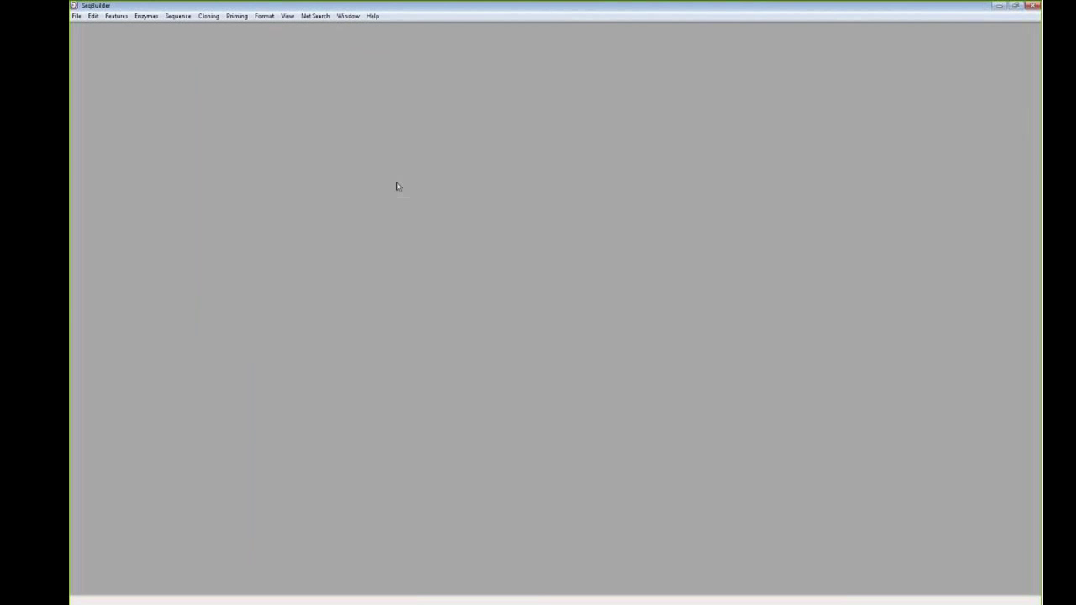
- Open the sequence file N.thermophilus_his.sbd from the Demo Data folder
{"action": "left_click", "coordinate": [77, 16]}
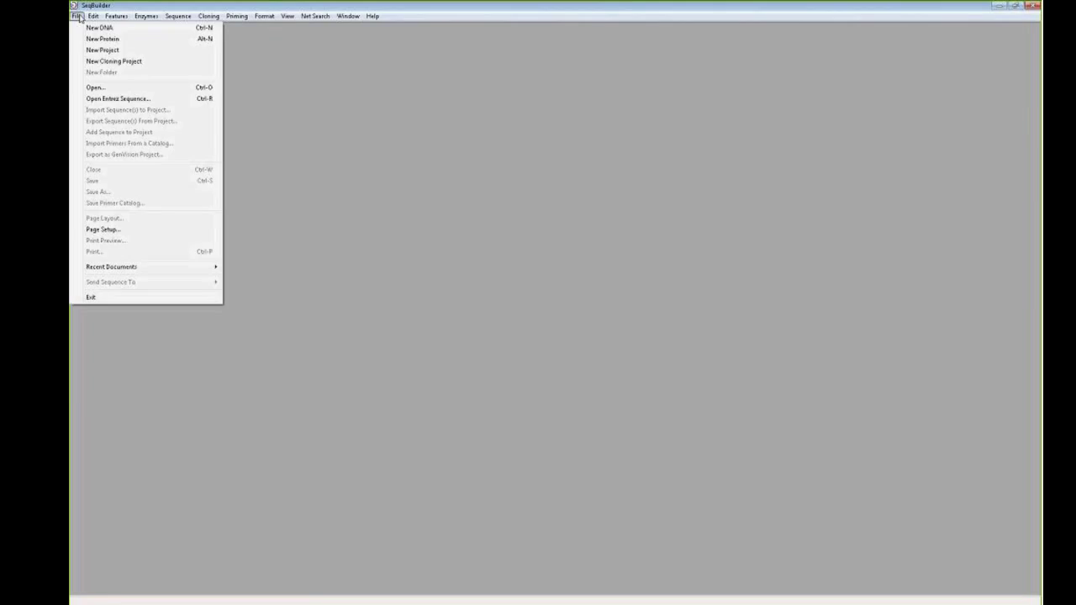
{"action": "left_click", "coordinate": [95, 87]}
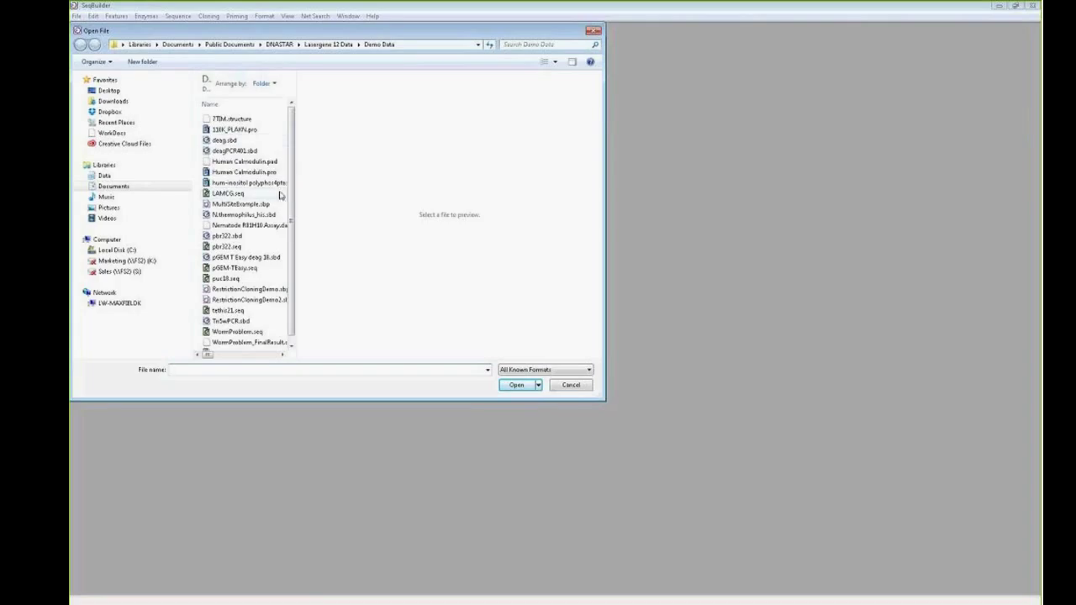
{"action": "scroll", "coordinate": [290, 197], "scroll_direction": "down", "scroll_amount": 1}
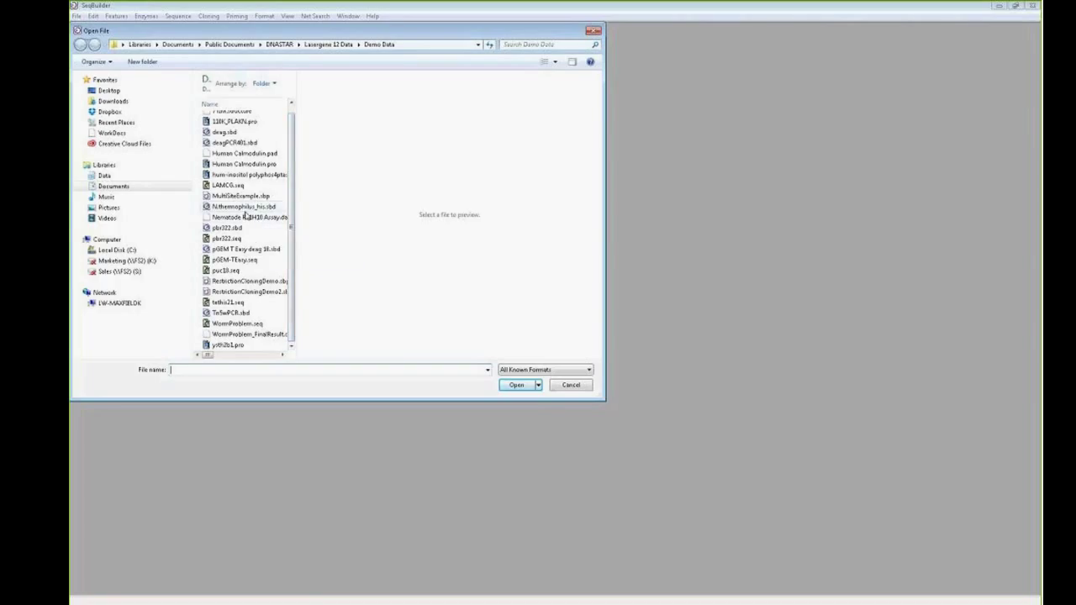
{"action": "scroll", "coordinate": [282, 202], "scroll_direction": "up", "scroll_amount": 2}
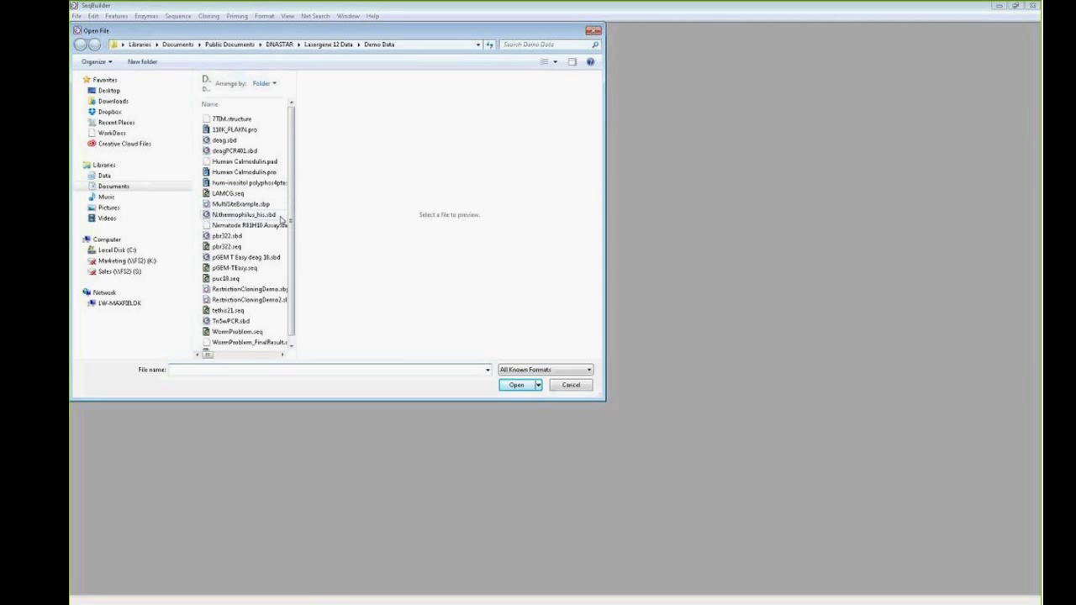
{"action": "left_click", "coordinate": [278, 215]}
{"action": "left_click", "coordinate": [515, 385]}
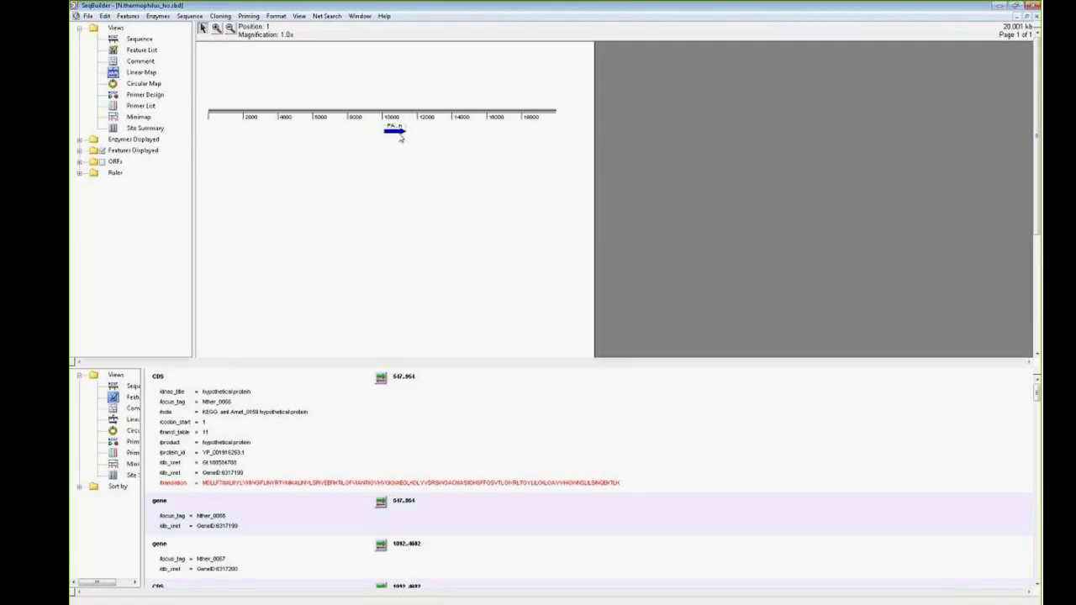
- Select the PAS/PAC sensor signal transduction histidine kinase feature, spanning 10086 to 11369, on the linear map
{"action": "left_click", "coordinate": [396, 132]}
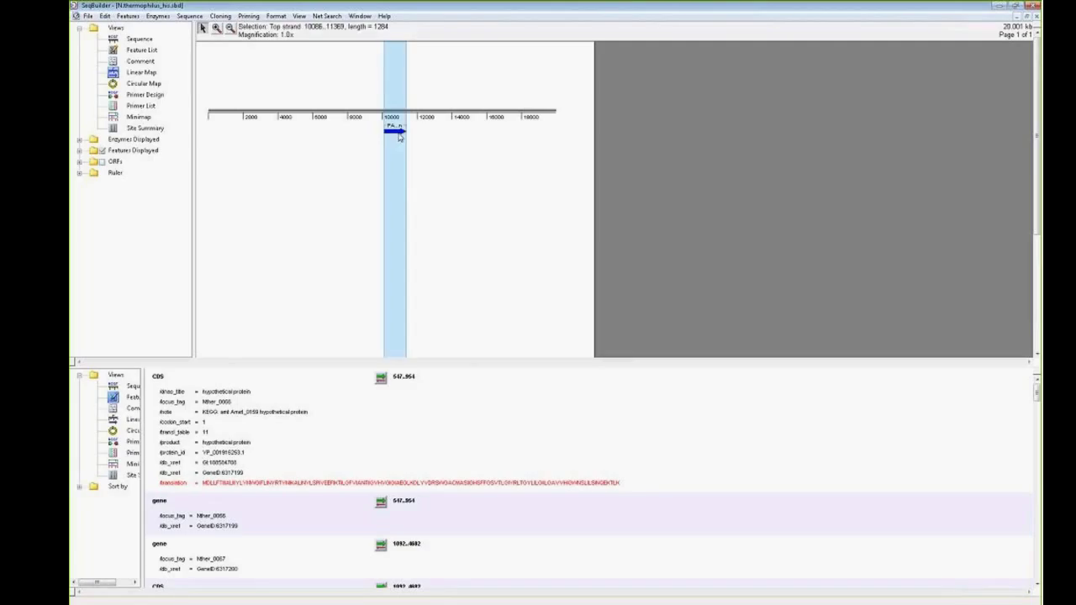
{"action": "left_click", "coordinate": [399, 135]}
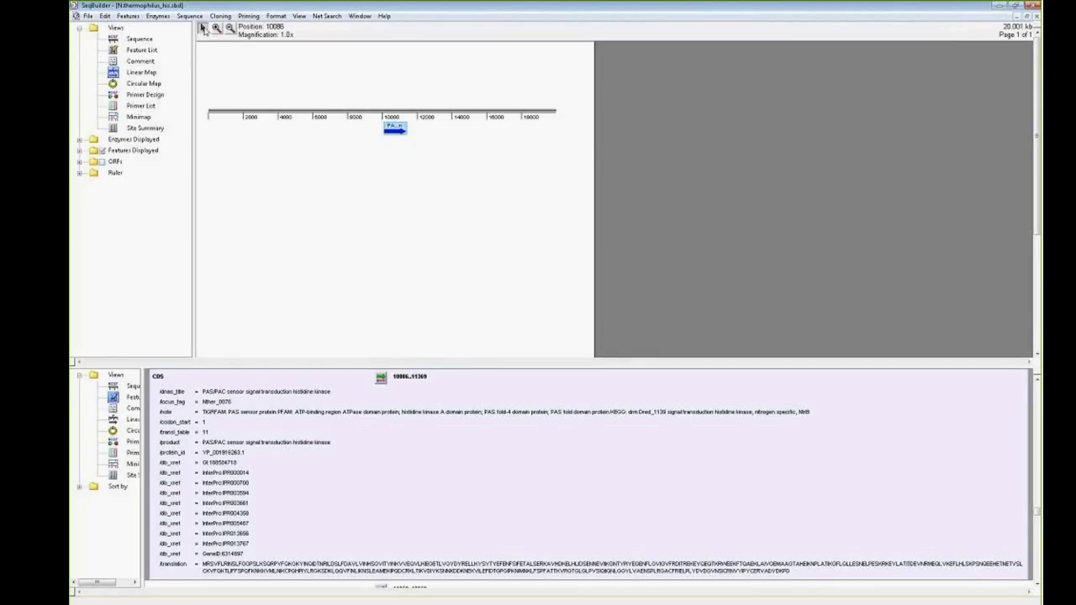
{"action": "left_click", "coordinate": [283, 116]}
{"action": "left_click", "coordinate": [394, 130]}
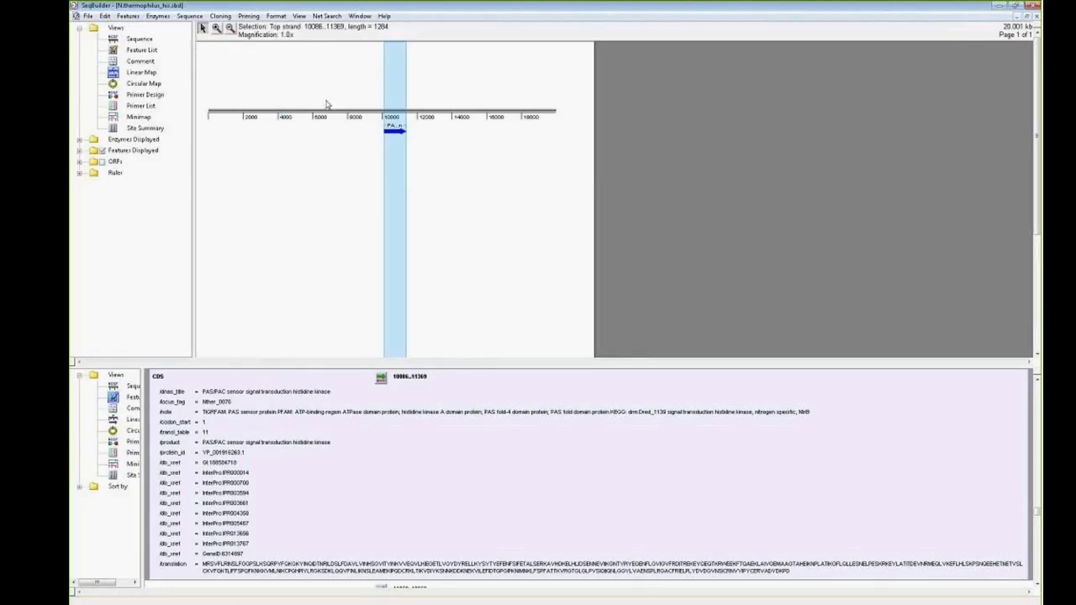
- Create a primer pair ending exactly at the selection from 10086 to 11369, reviewing the conditions and primer characteristics with maximum length unchanged
{"action": "left_click", "coordinate": [249, 16]}
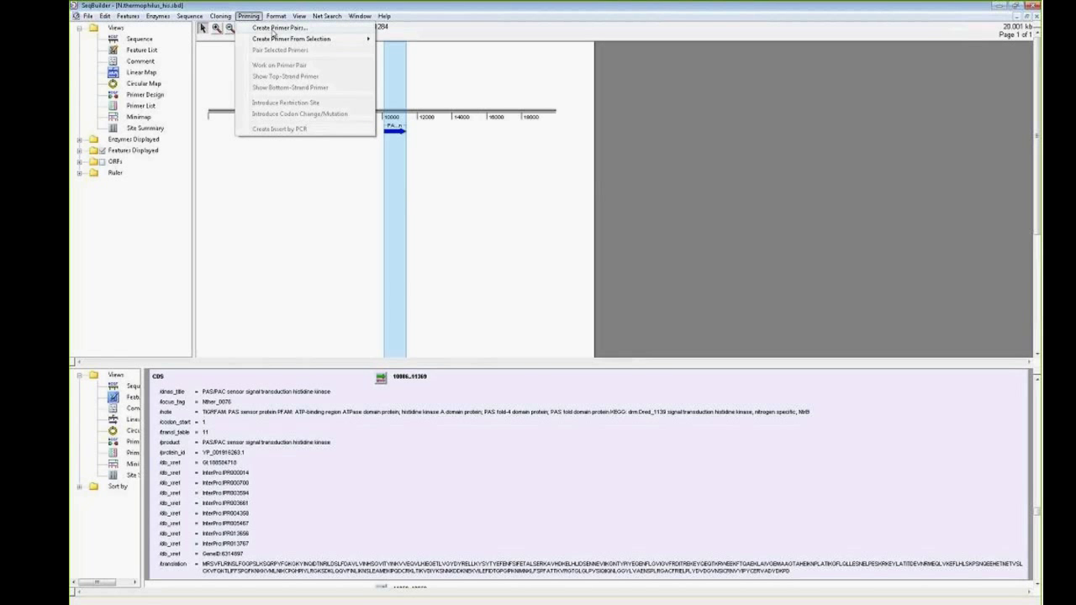
{"action": "left_click", "coordinate": [274, 28]}
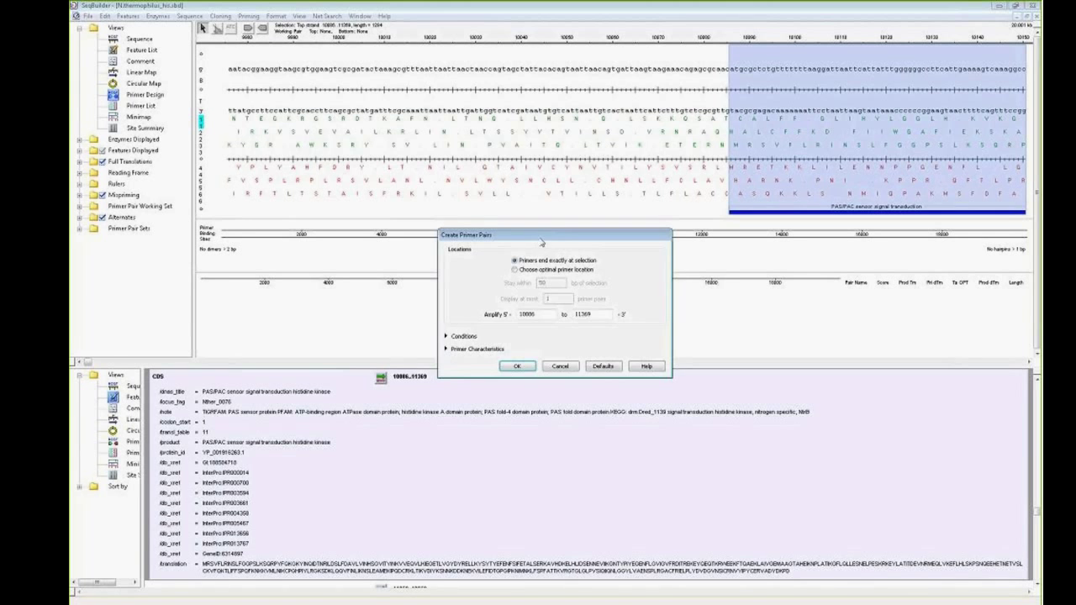
{"action": "left_click_drag", "start_coordinate": [540, 240], "coordinate": [493, 145]}
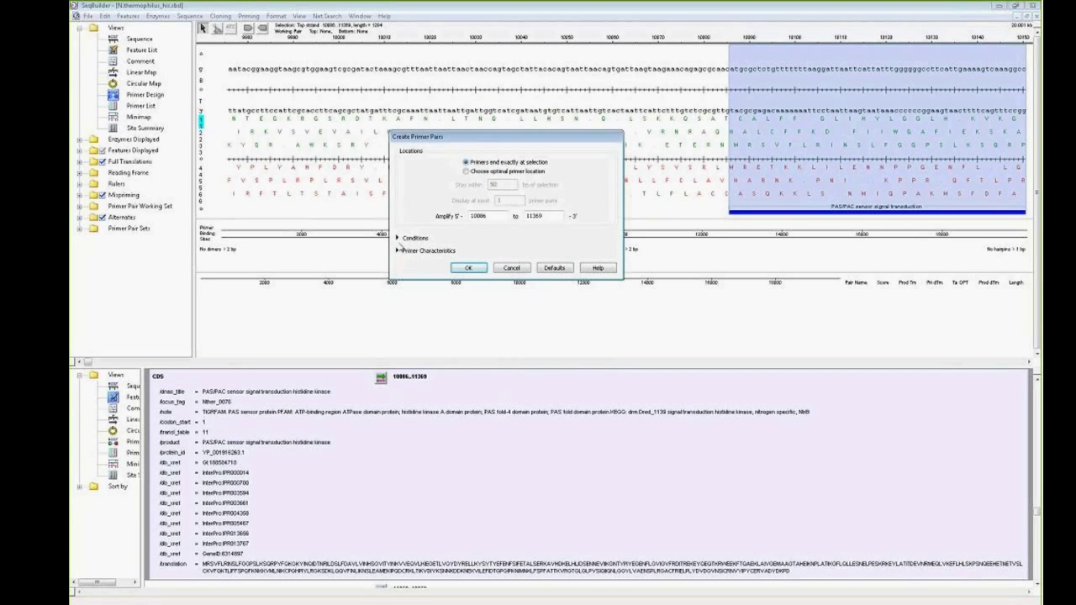
{"action": "left_click", "coordinate": [397, 240]}
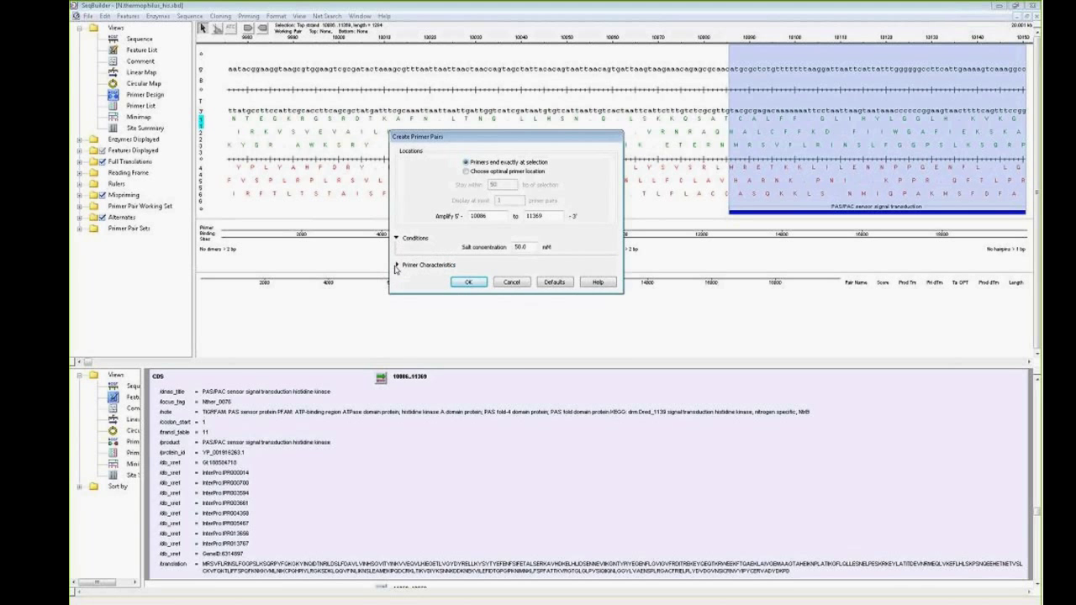
{"action": "left_click", "coordinate": [396, 266]}
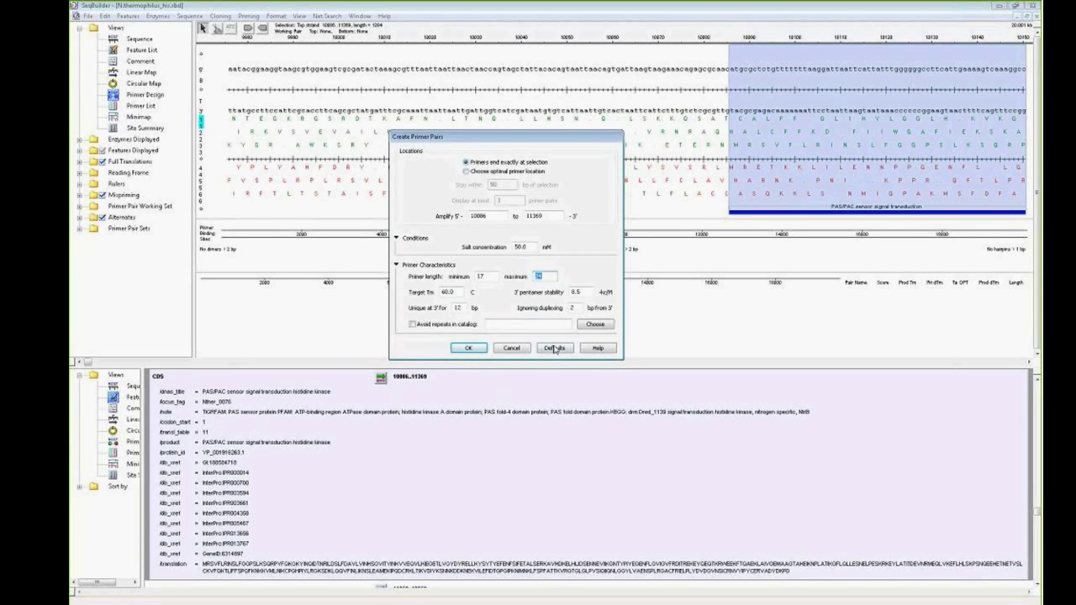
{"action": "left_click", "coordinate": [480, 350]}
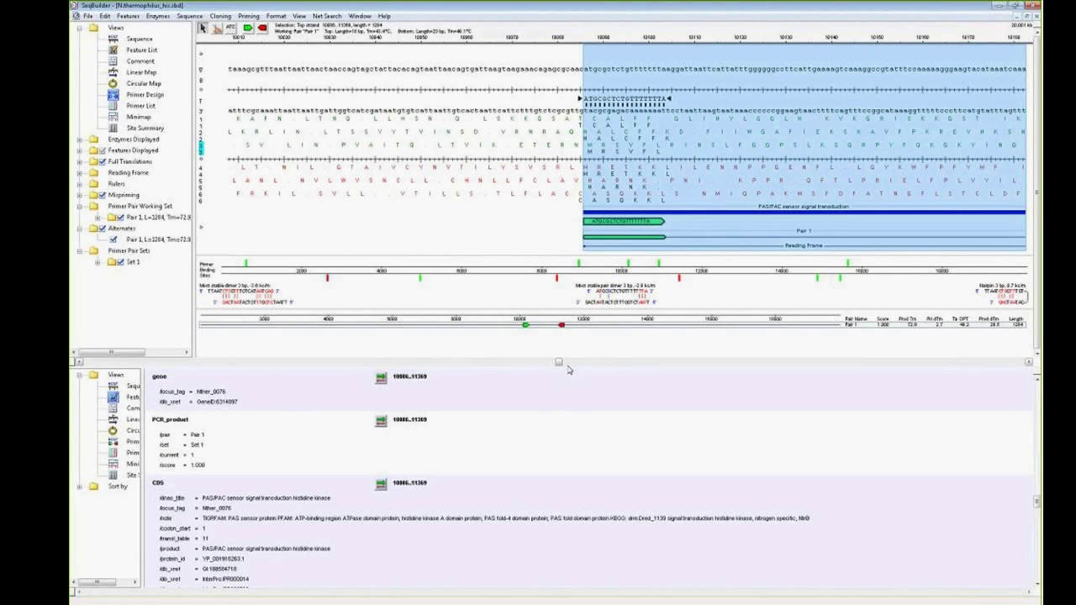
- Enlarge the primer design view and show the bottom-strand primer of Pair 1
{"action": "left_click_drag", "start_coordinate": [568, 366], "coordinate": [576, 562]}
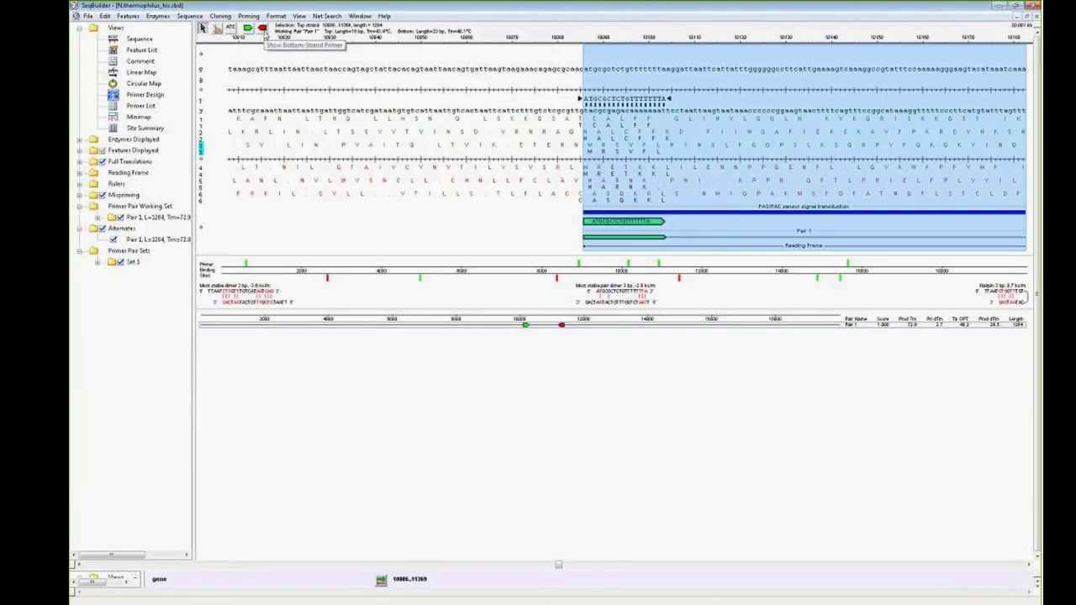
{"action": "left_click", "coordinate": [261, 28]}
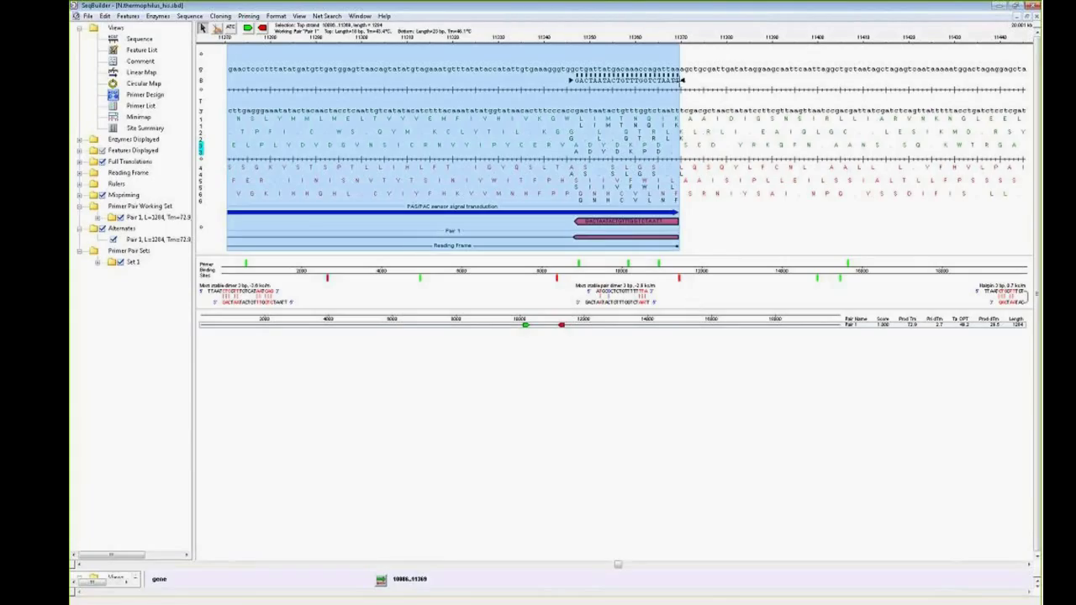
- Extend the bottom-strand primer past the gene's end to 27 bp and shorten it back to 23 bp
{"action": "left_click", "coordinate": [681, 80]}
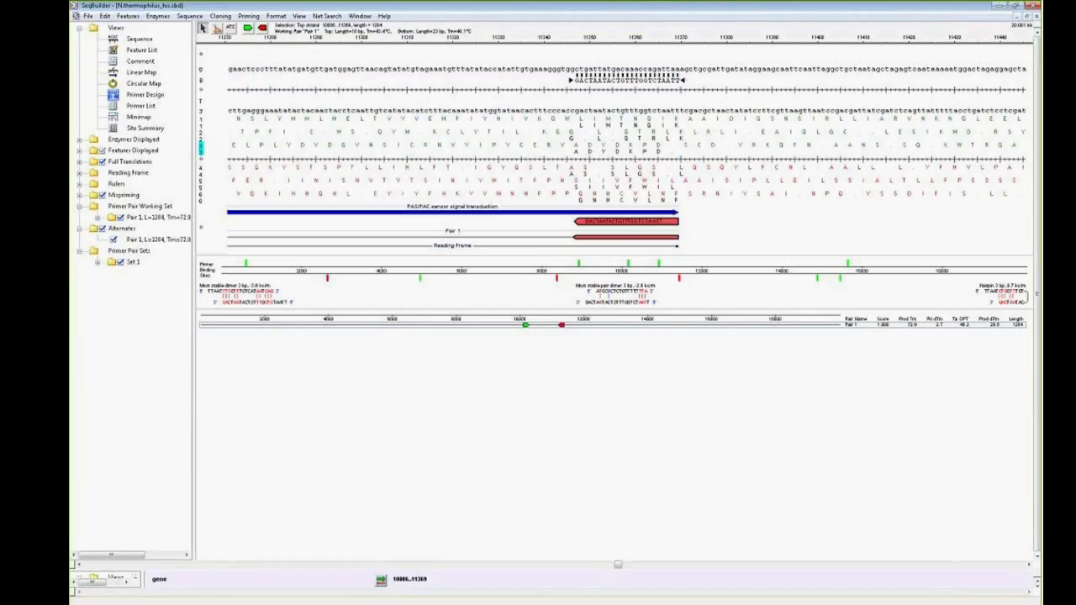
{"action": "left_click_drag", "start_coordinate": [682, 80], "coordinate": [703, 80]}
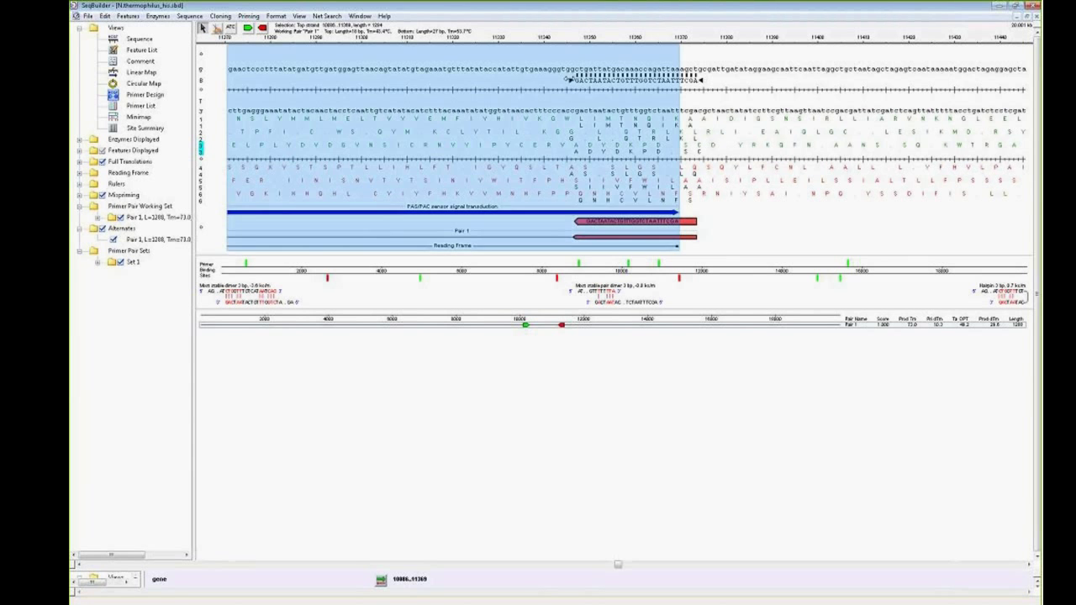
{"action": "left_click_drag", "start_coordinate": [572, 81], "coordinate": [574, 80]}
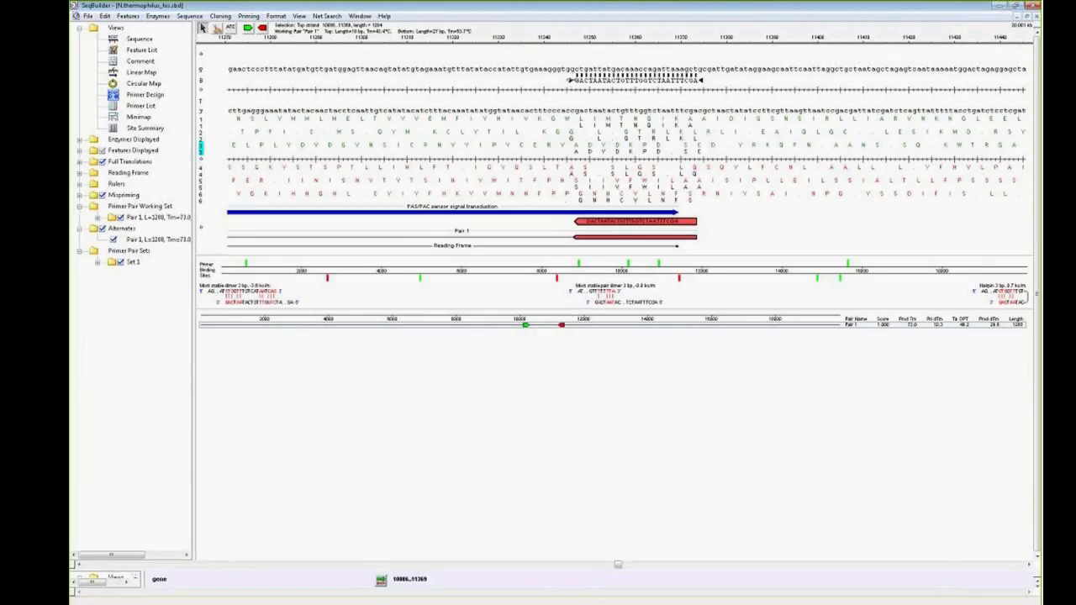
{"action": "left_click_drag", "start_coordinate": [701, 79], "coordinate": [680, 79]}
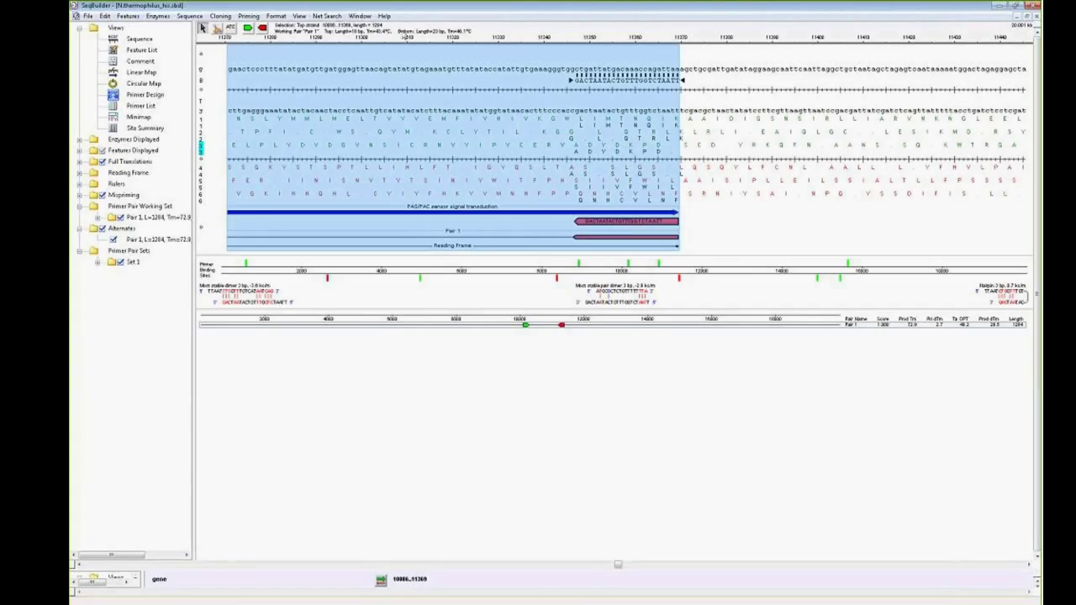
- Create an insert by PCR from Pair 1 and arrange the new cloning project's window beside the sequence window
{"action": "left_click", "coordinate": [249, 16]}
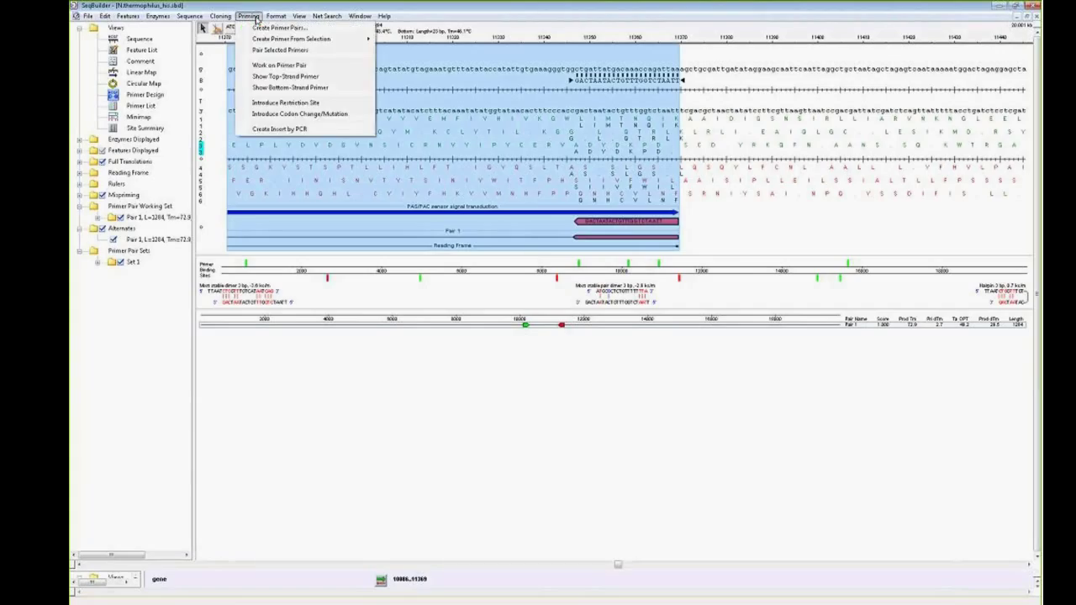
{"action": "left_click", "coordinate": [265, 131]}
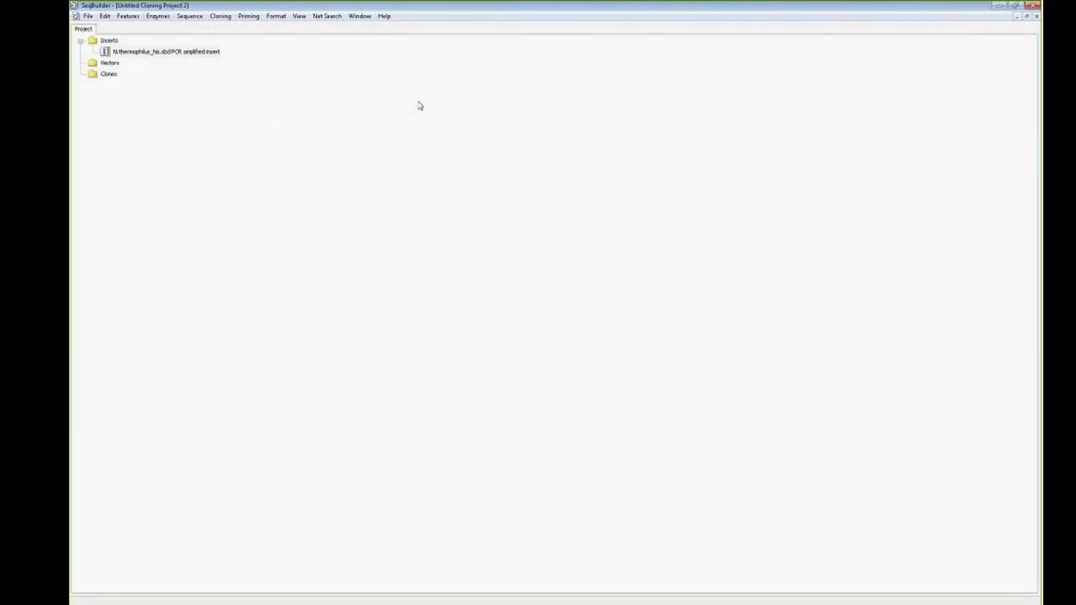
{"action": "left_click", "coordinate": [1025, 16]}
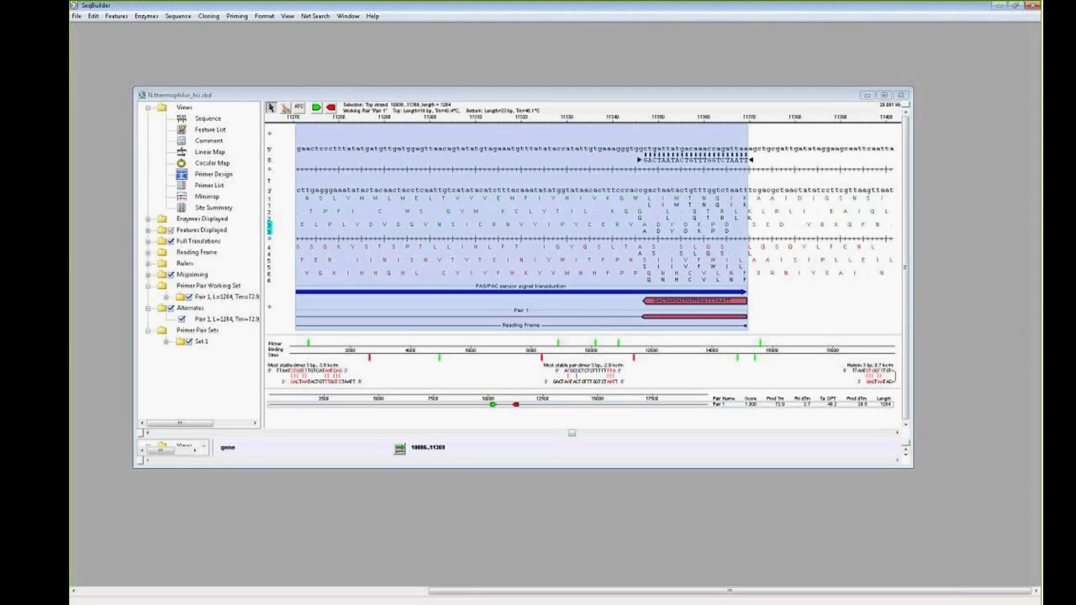
{"action": "left_click_drag", "start_coordinate": [298, 95], "coordinate": [396, 153]}
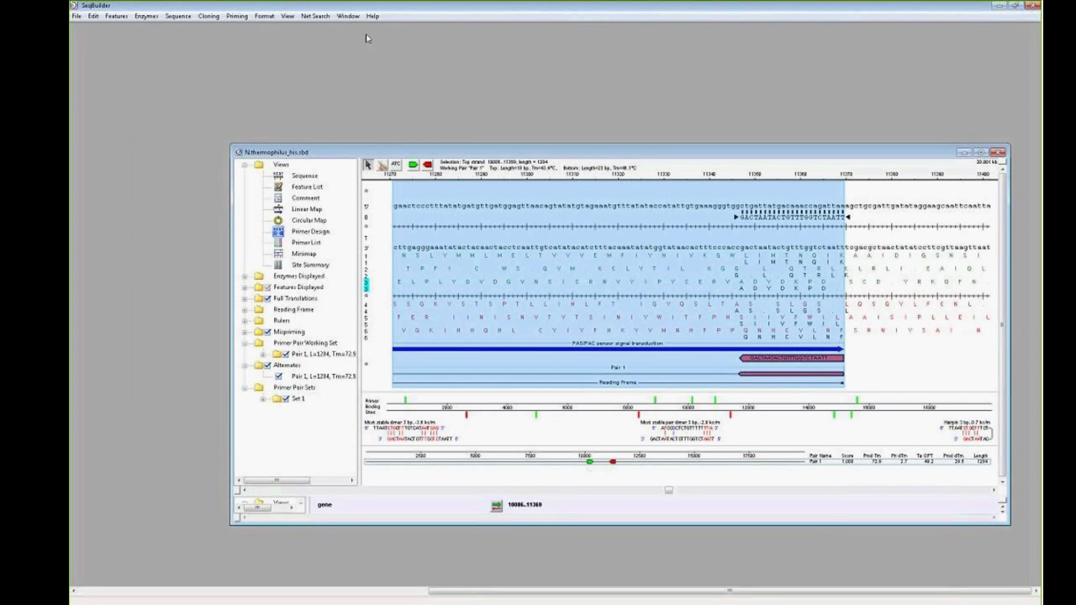
{"action": "left_click", "coordinate": [348, 16]}
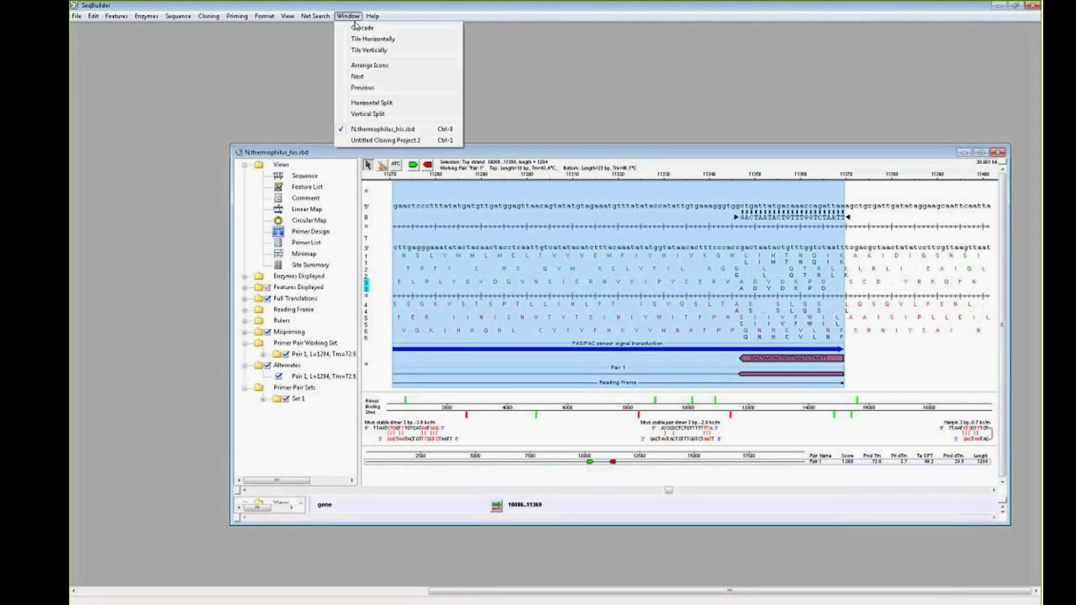
{"action": "left_click", "coordinate": [372, 140]}
{"action": "left_click_drag", "start_coordinate": [454, 592], "coordinate": [99, 592]}
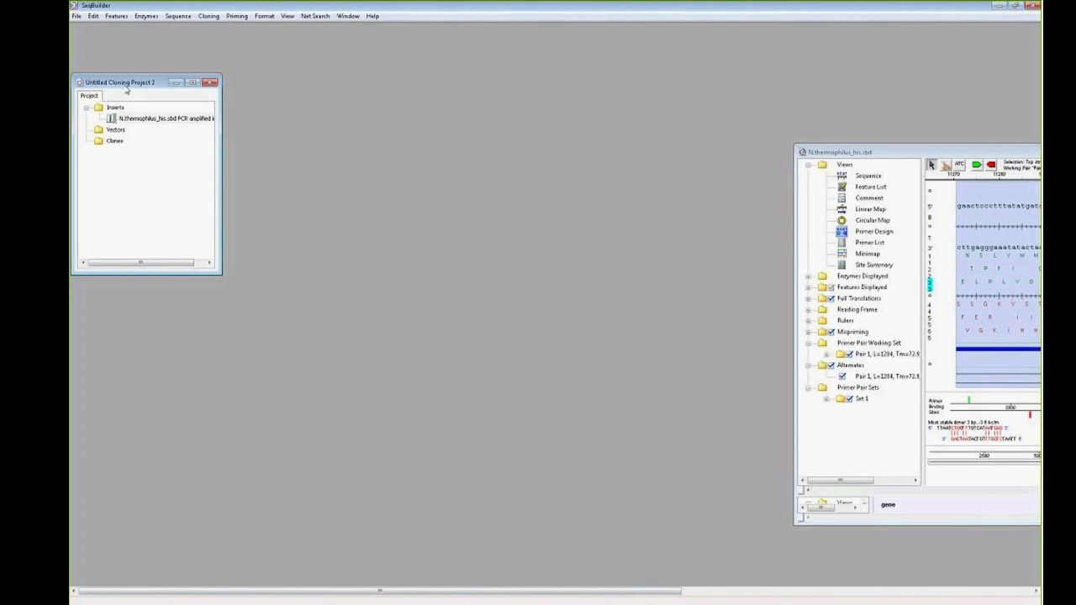
{"action": "left_click_drag", "start_coordinate": [123, 84], "coordinate": [649, 78]}
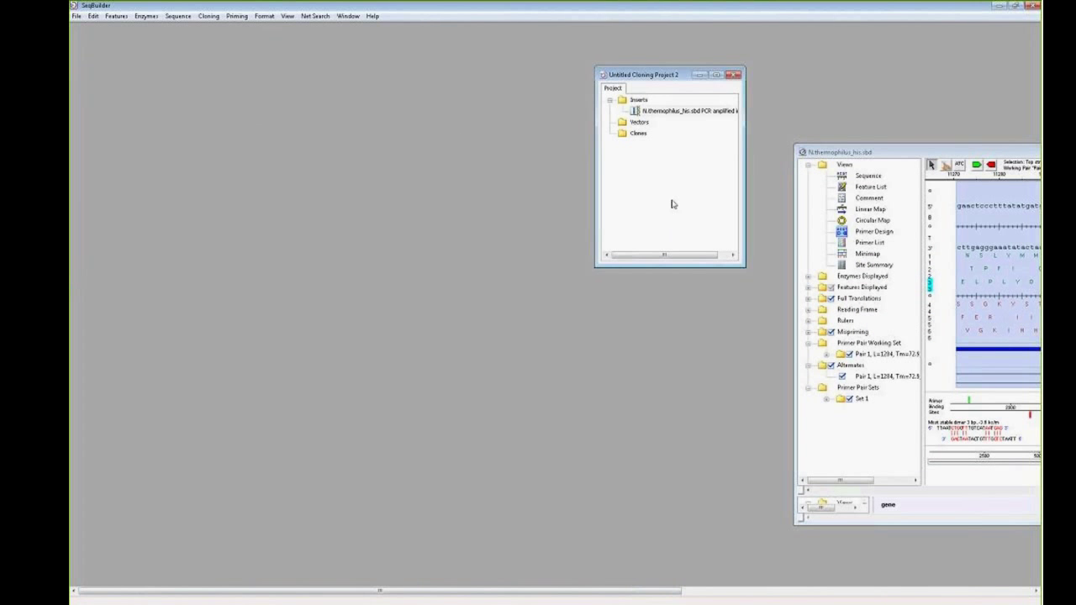
- Open the N.thermophilus_his.sbd PCR amplified insert, examine both of its ends, and return to the cloning project
{"action": "left_click", "coordinate": [669, 112]}
{"action": "mouse_move", "coordinate": [645, 117]}
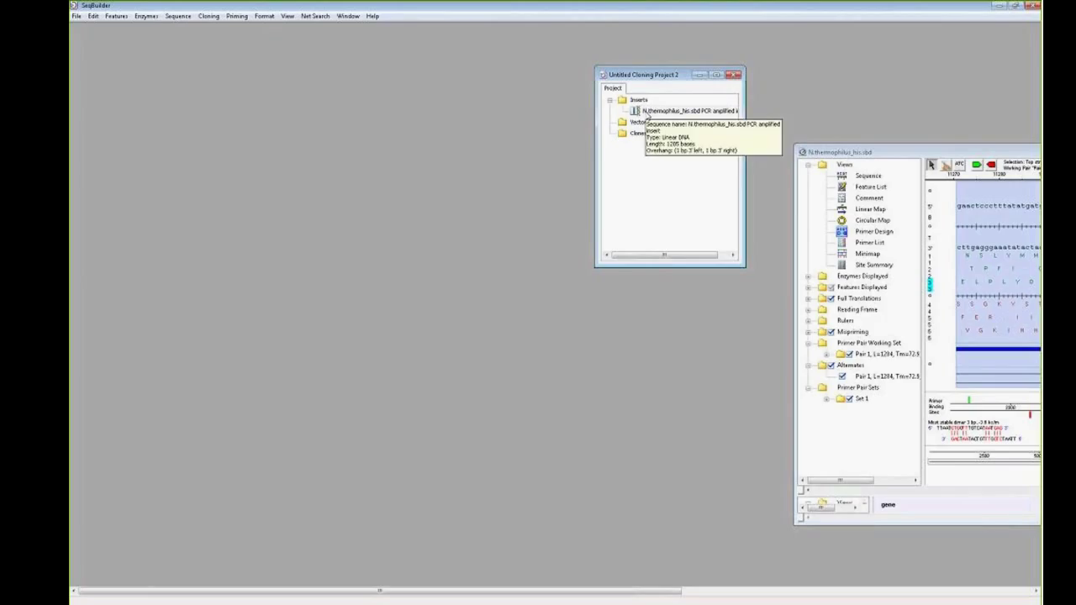
{"action": "left_click", "coordinate": [647, 112]}
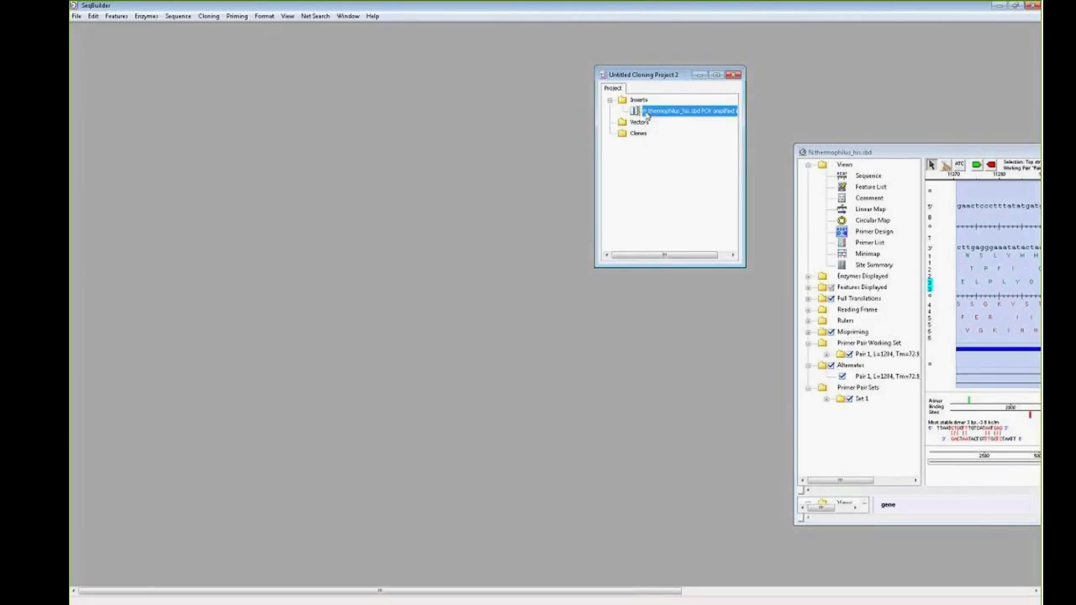
{"action": "double_click", "coordinate": [647, 112]}
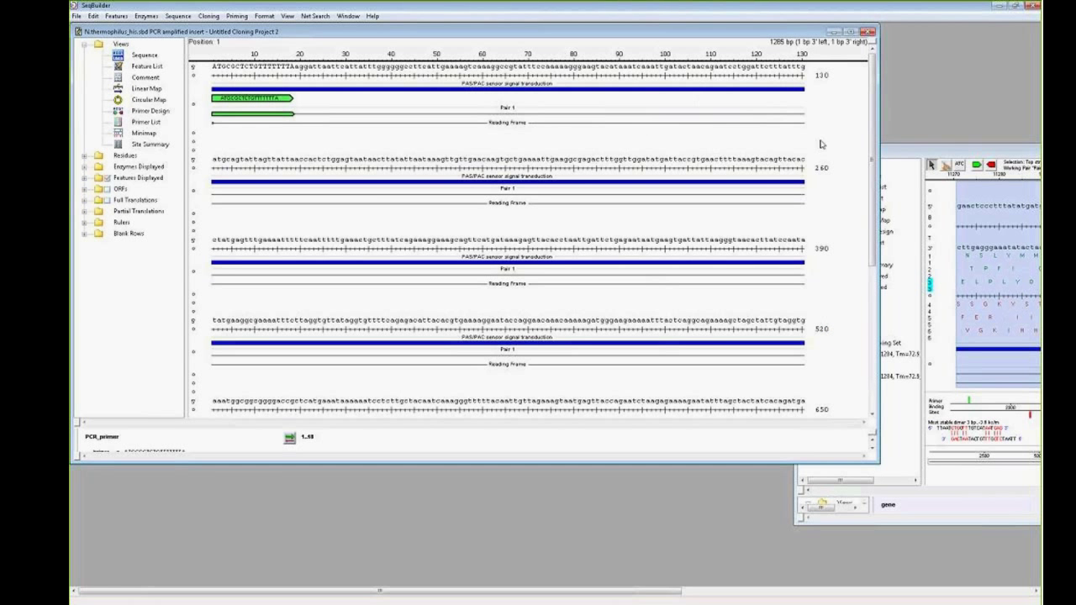
{"action": "left_click_drag", "start_coordinate": [875, 141], "coordinate": [875, 307]}
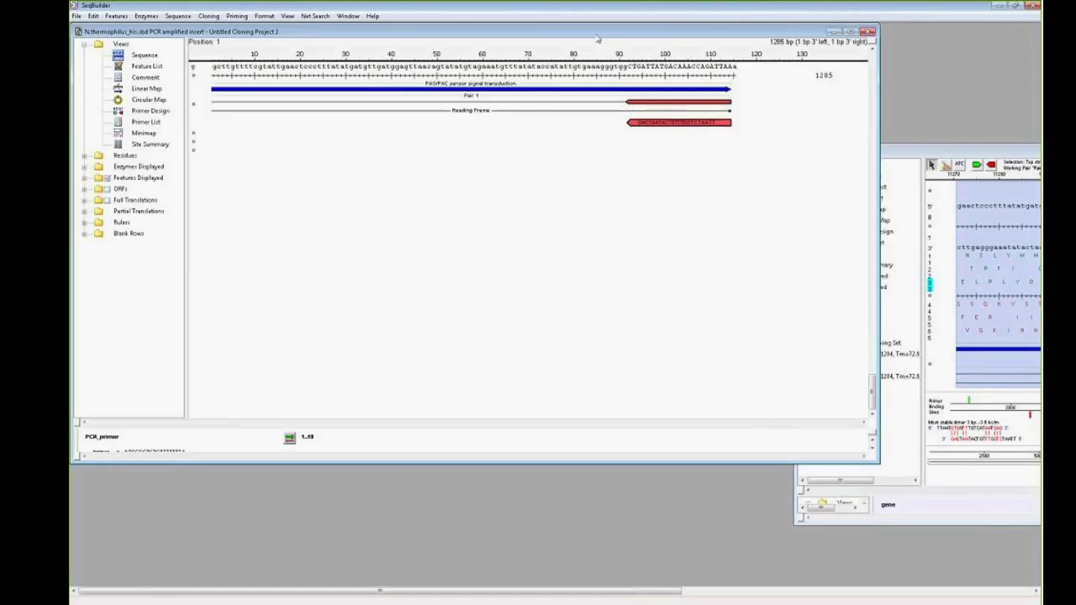
{"action": "left_click_drag", "start_coordinate": [596, 31], "coordinate": [633, 136]}
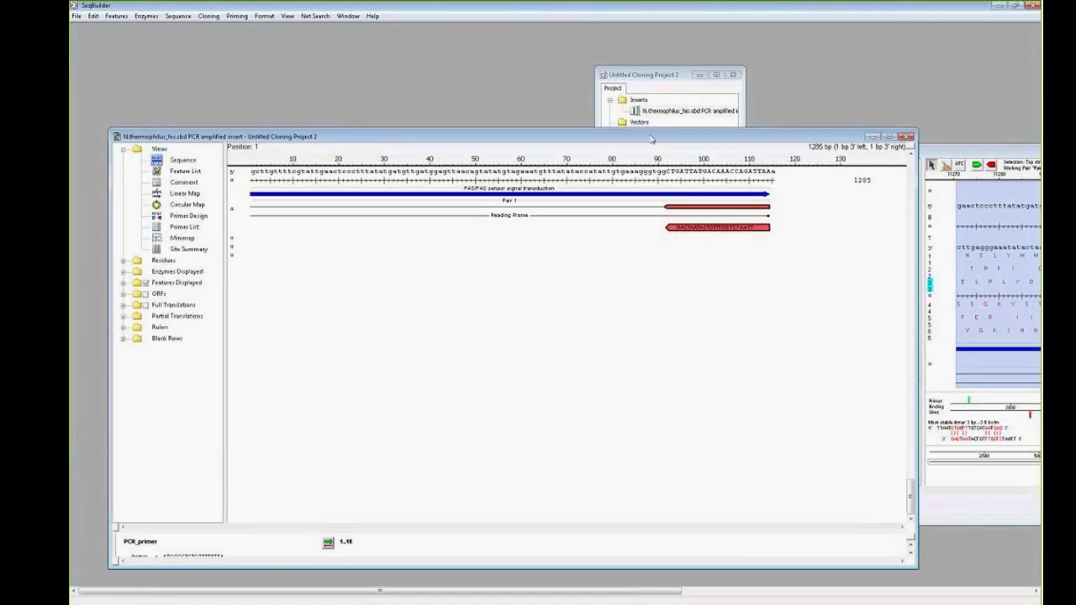
{"action": "left_click", "coordinate": [657, 80]}
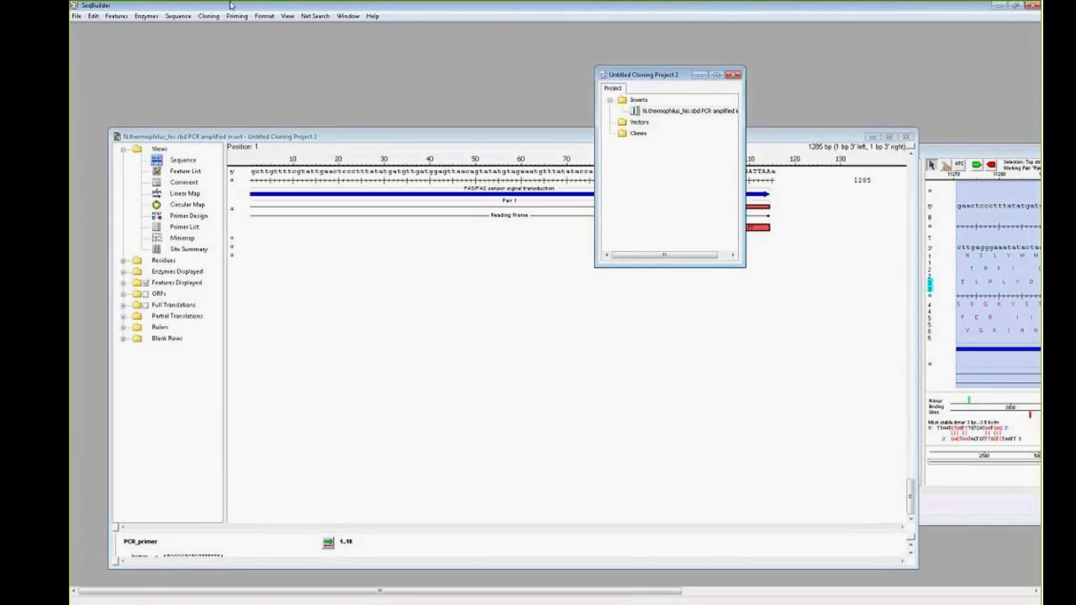
- TA-clone the N.thermophilus_his.sbd PCR amplified insert into the pcDNA3.1/CT-GFP-TOPO vector and expand the project's Vectors folder
{"action": "left_click", "coordinate": [208, 16]}
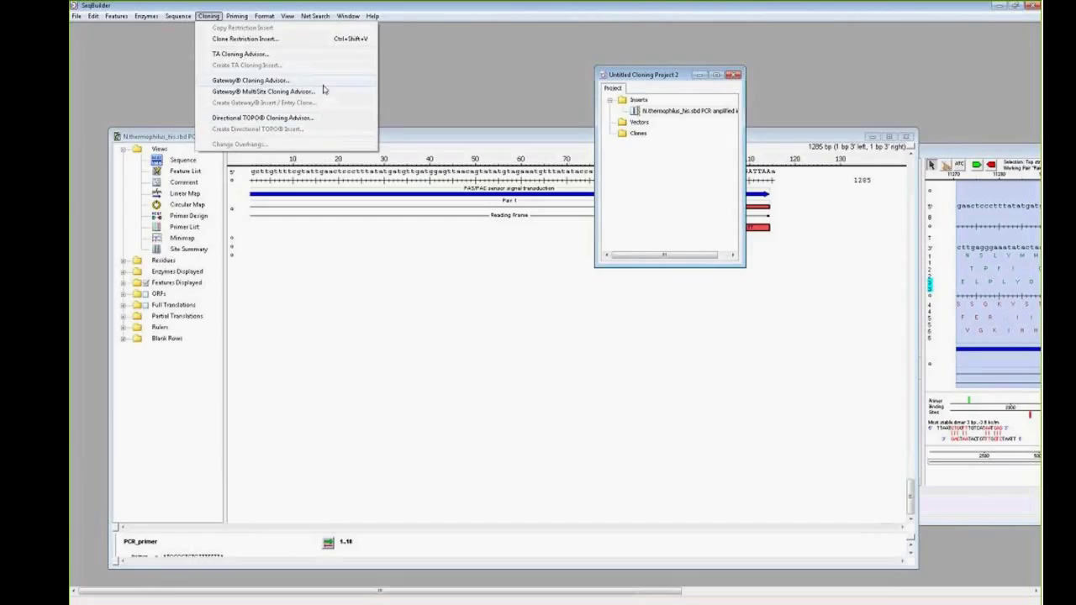
{"action": "left_click", "coordinate": [276, 56]}
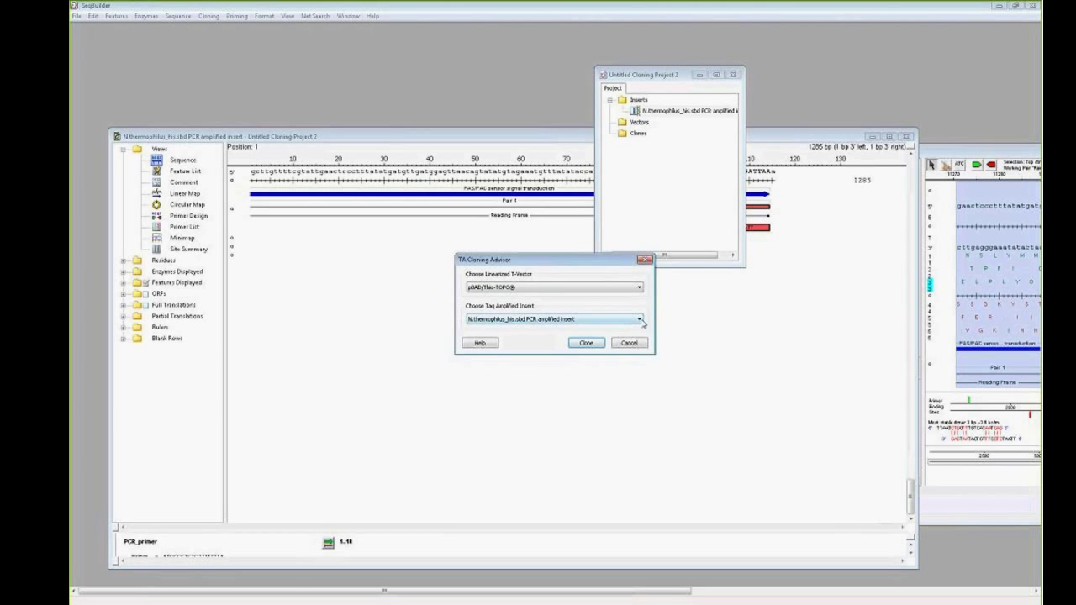
{"action": "left_click", "coordinate": [638, 320]}
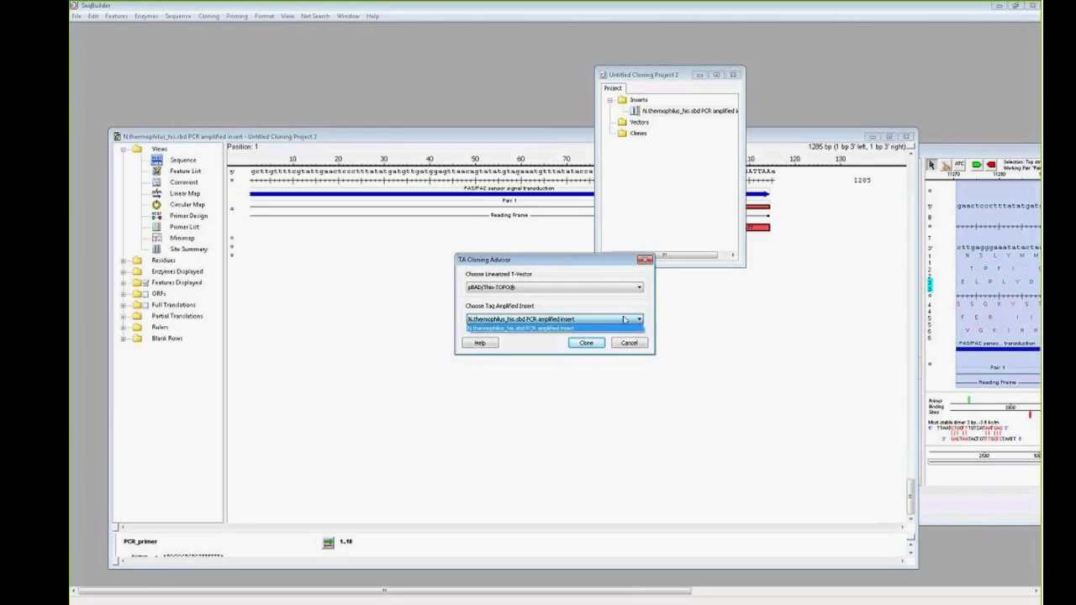
{"action": "left_click", "coordinate": [614, 326]}
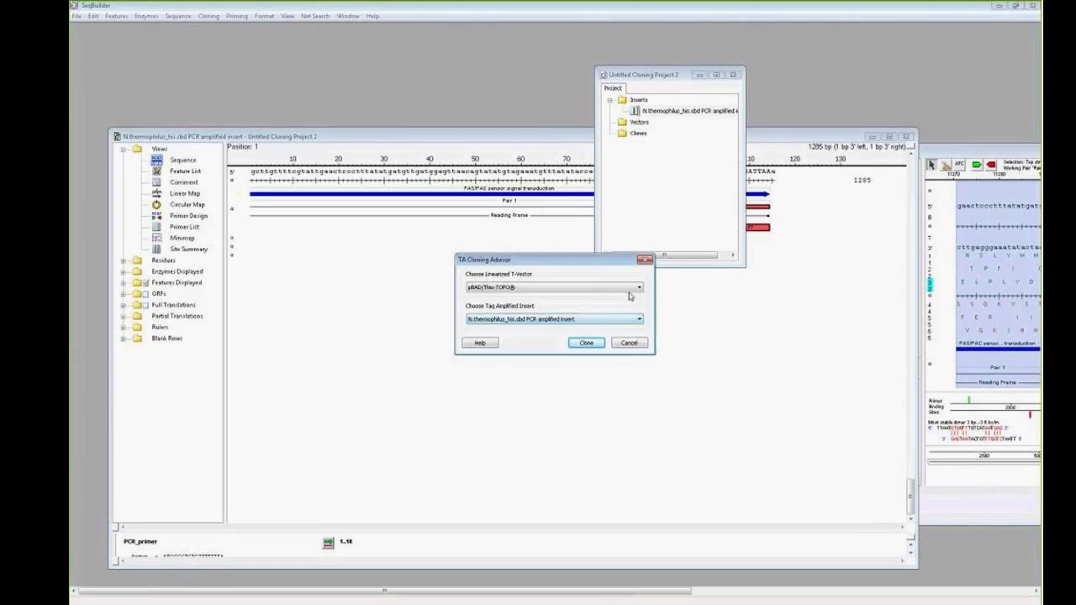
{"action": "left_click", "coordinate": [632, 289]}
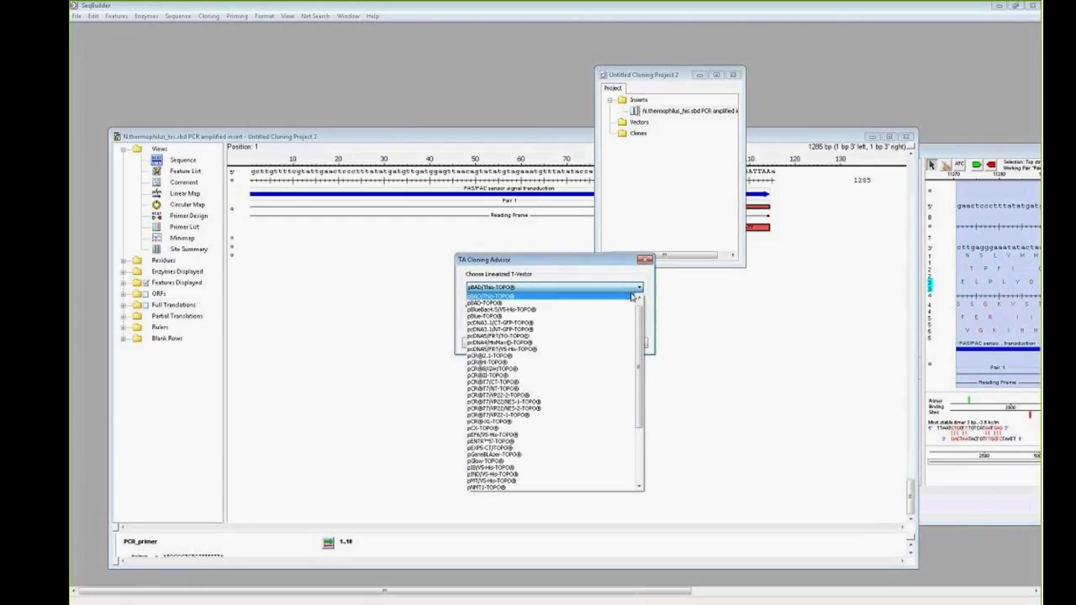
{"action": "left_click", "coordinate": [591, 324]}
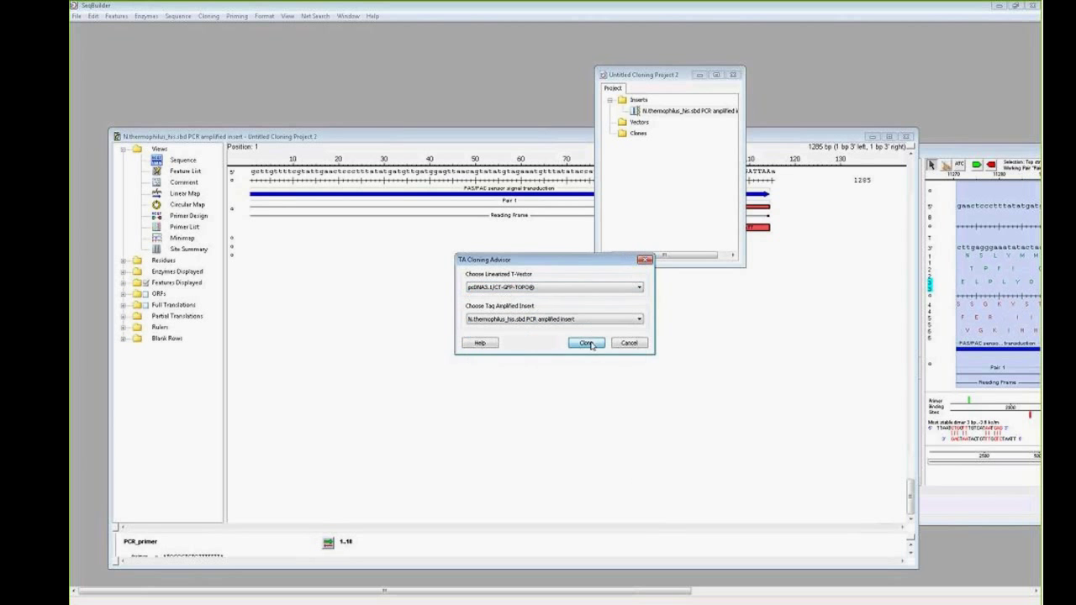
{"action": "left_click", "coordinate": [586, 343]}
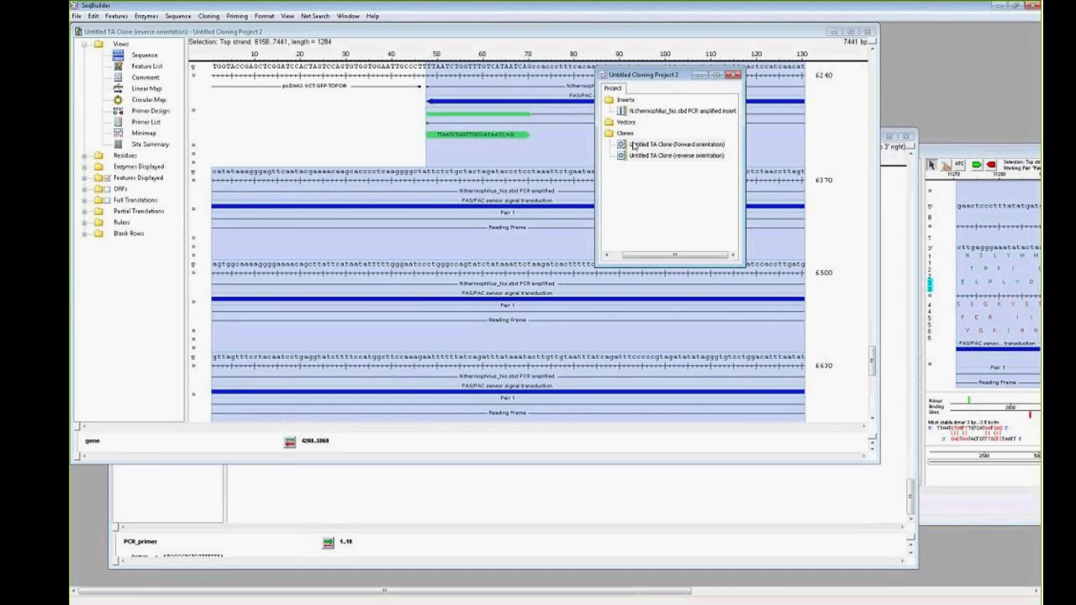
{"action": "left_click", "coordinate": [614, 123]}
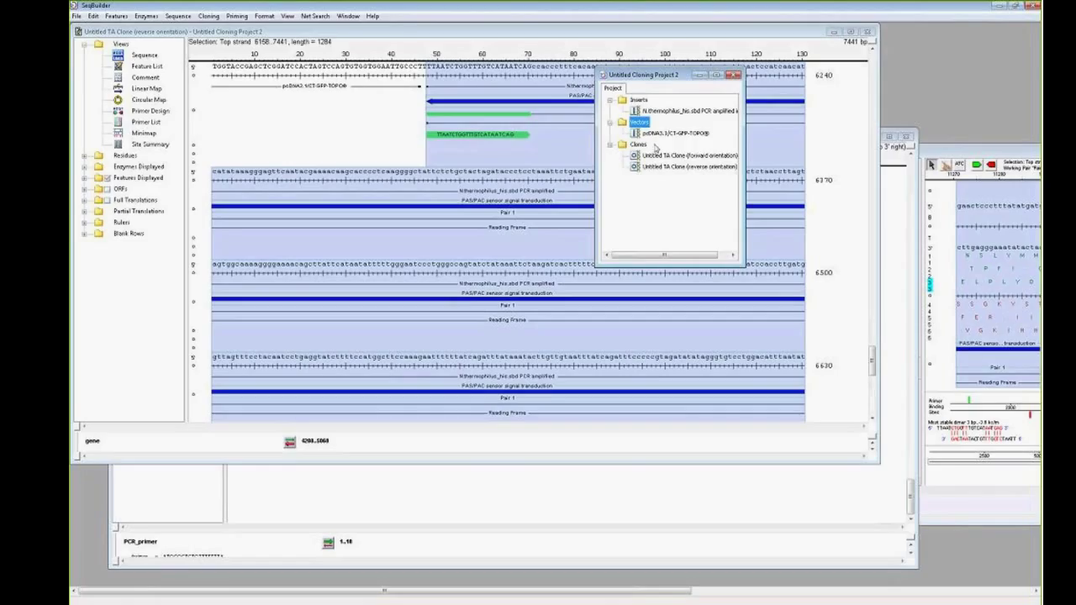
{"action": "mouse_move", "coordinate": [654, 140]}
- Exit the program without saving the changes to N.thermophilus_his.sbd
{"action": "left_click", "coordinate": [1032, 6]}
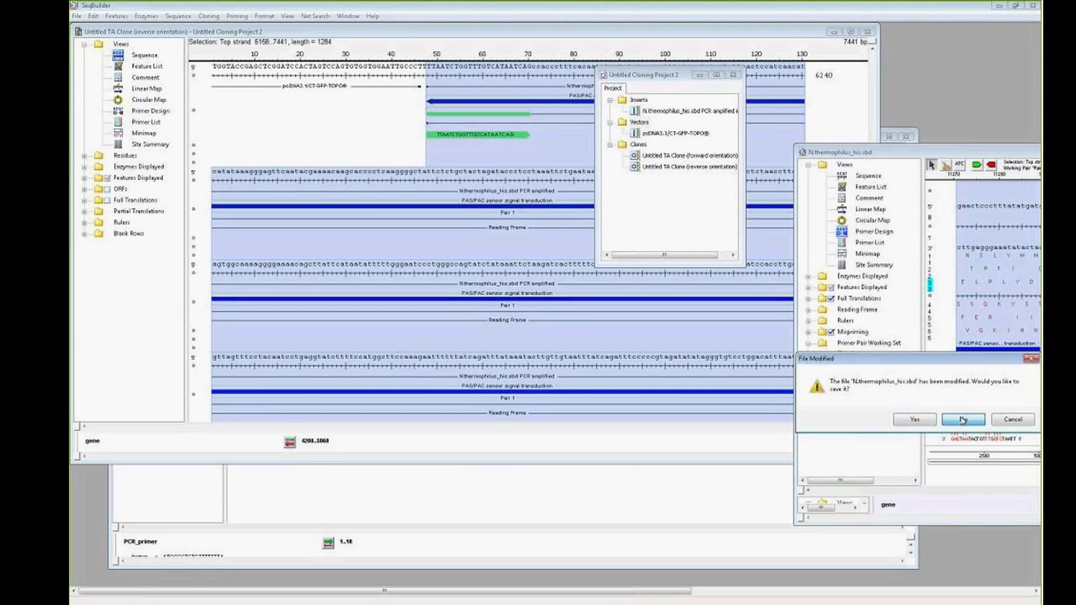
{"action": "left_click", "coordinate": [962, 419]}
{"action": "left_click", "coordinate": [614, 346]}
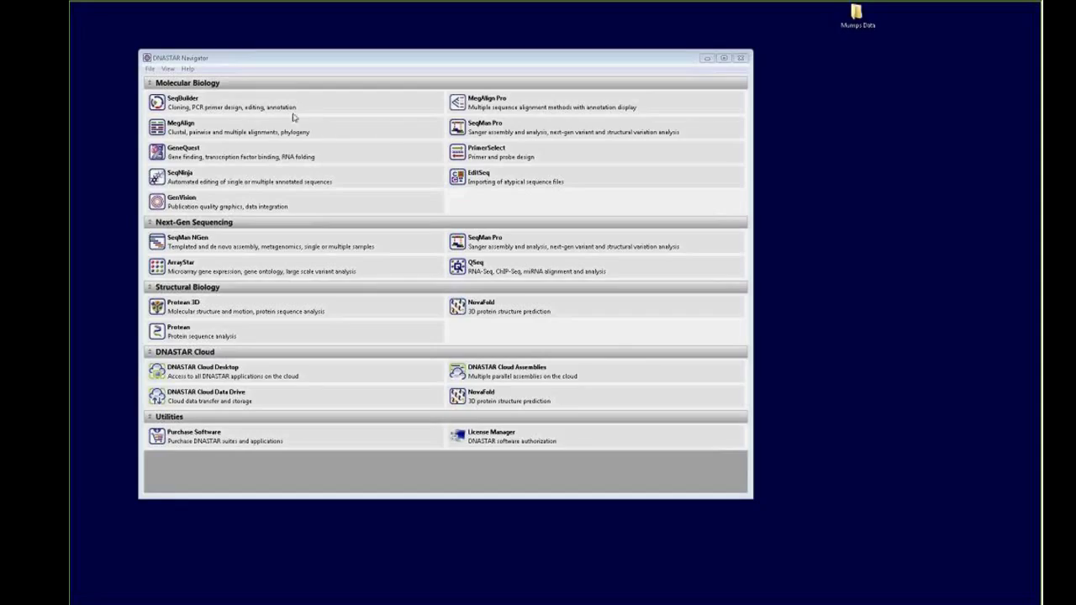
- Launch SeqMan Pro from the Molecular Biology applications in the DNASTAR Navigator
{"action": "mouse_move", "coordinate": [317, 111]}
{"action": "mouse_move", "coordinate": [536, 138]}
{"action": "left_click", "coordinate": [522, 129]}
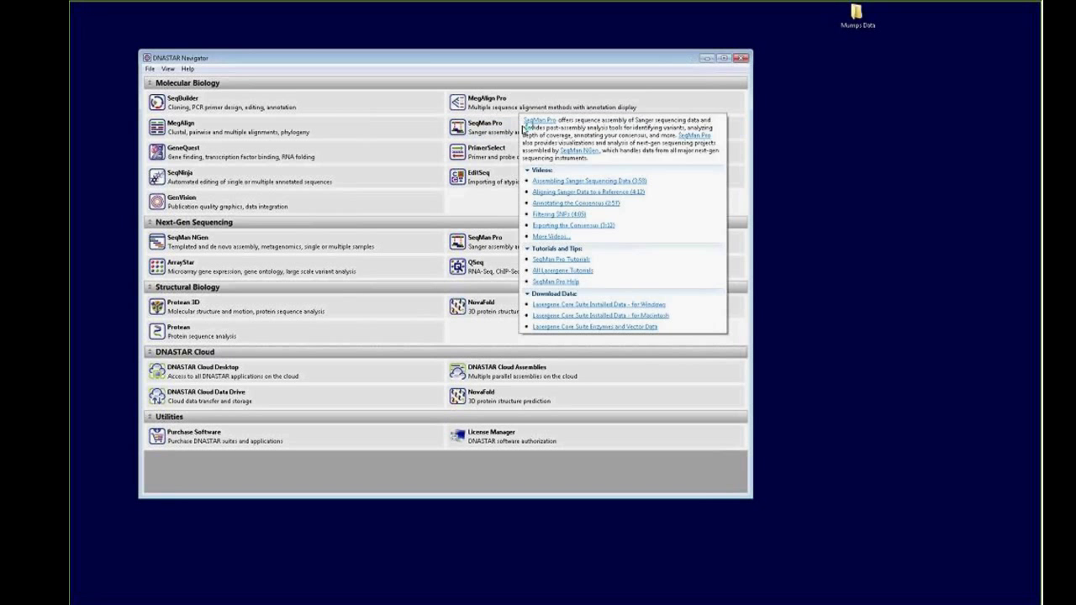
{"action": "left_click", "coordinate": [524, 129]}
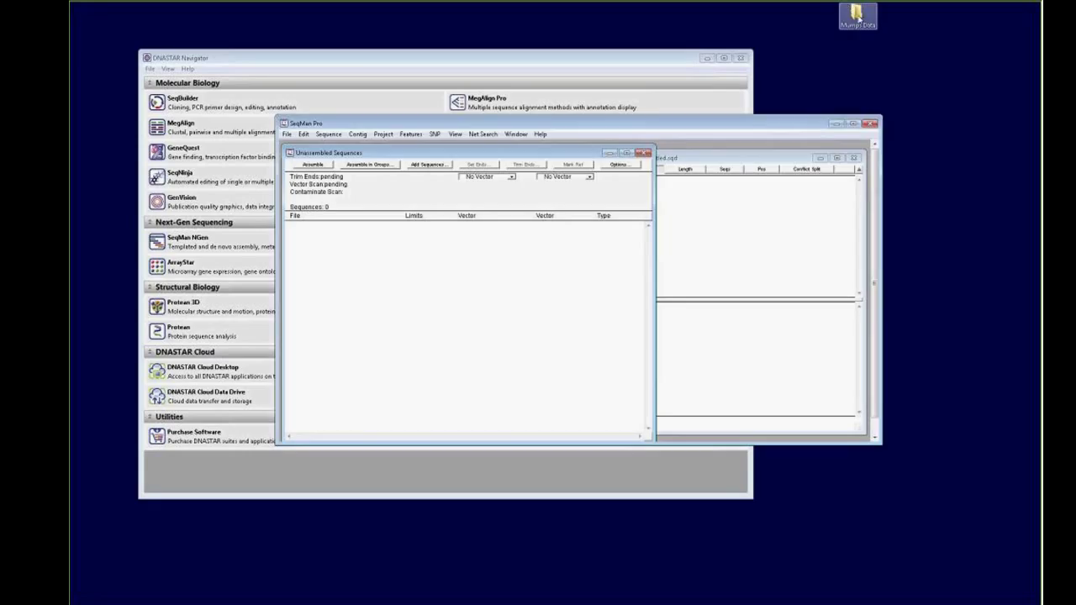
- Open the Mumps Data folder from the desktop and arrange its window beside the SeqMan Pro window
{"action": "left_click_drag", "start_coordinate": [855, 10], "coordinate": [818, 56]}
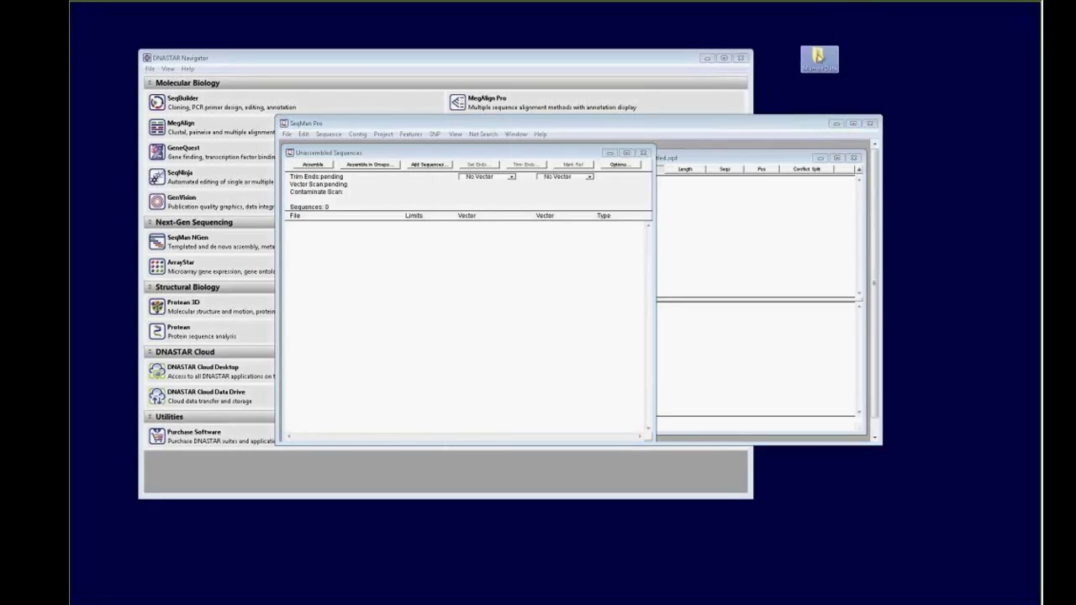
{"action": "double_click", "coordinate": [818, 56]}
{"action": "left_click_drag", "start_coordinate": [701, 125], "coordinate": [828, 49]}
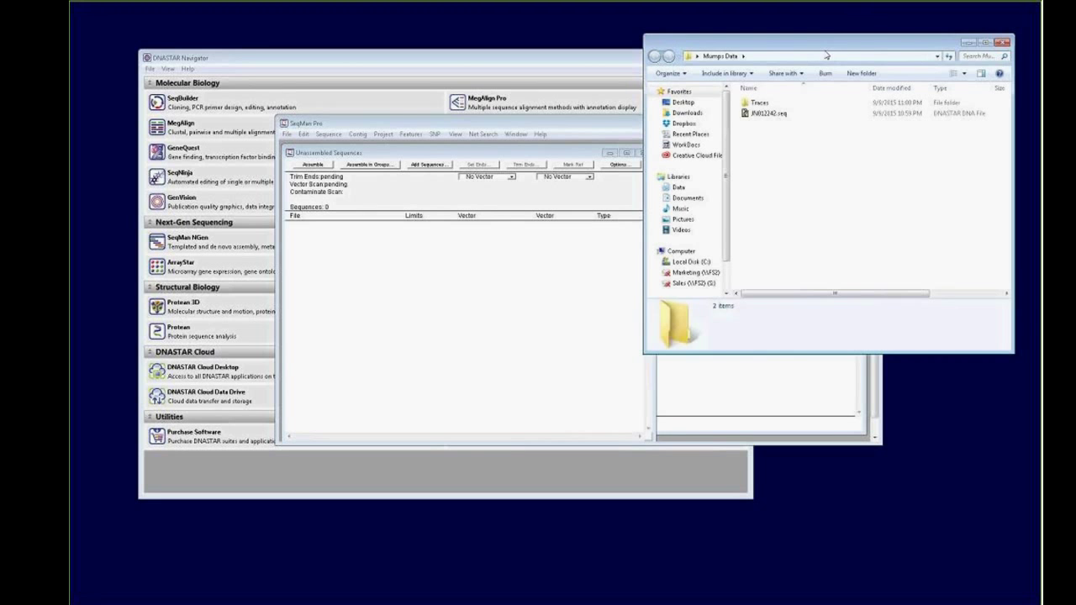
{"action": "left_click_drag", "start_coordinate": [811, 43], "coordinate": [810, 46]}
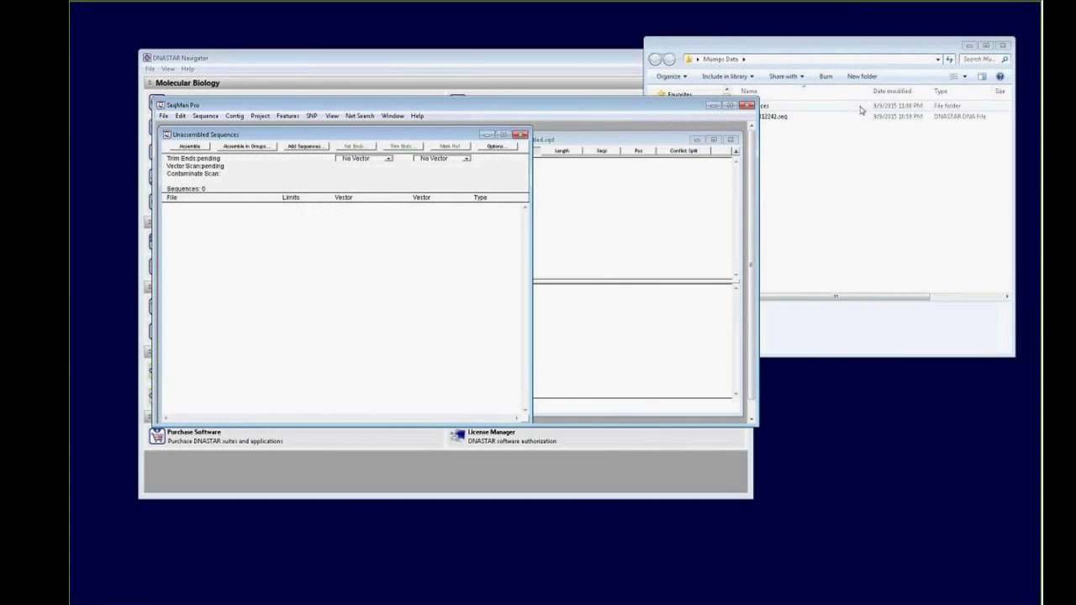
- Look inside the Traces folder, return to Mumps Data, and add the whole Traces folder to the unassembled sequences
{"action": "left_click", "coordinate": [820, 107]}
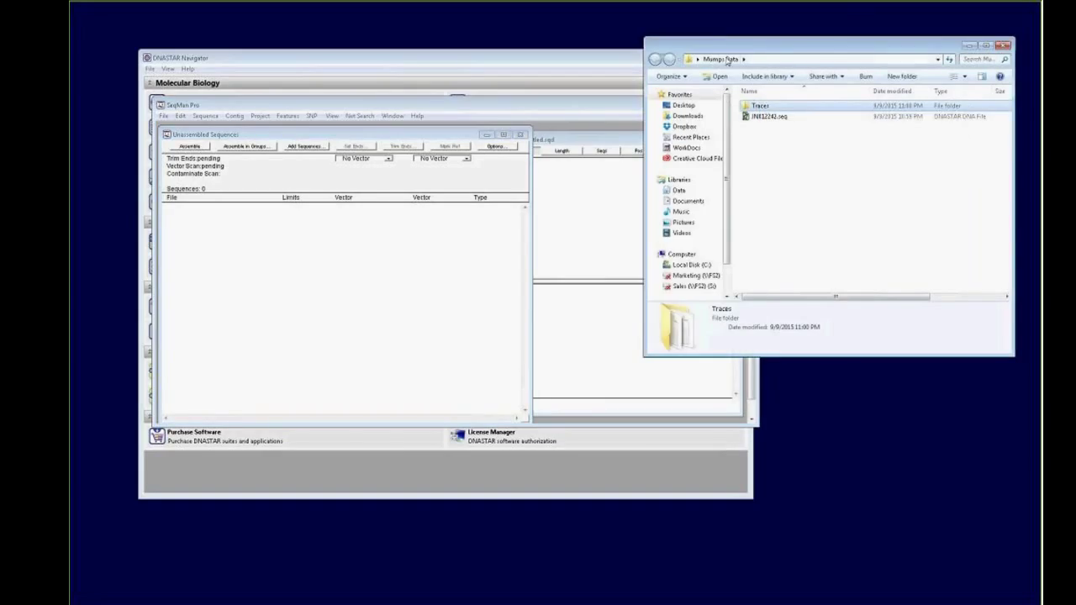
{"action": "double_click", "coordinate": [751, 110]}
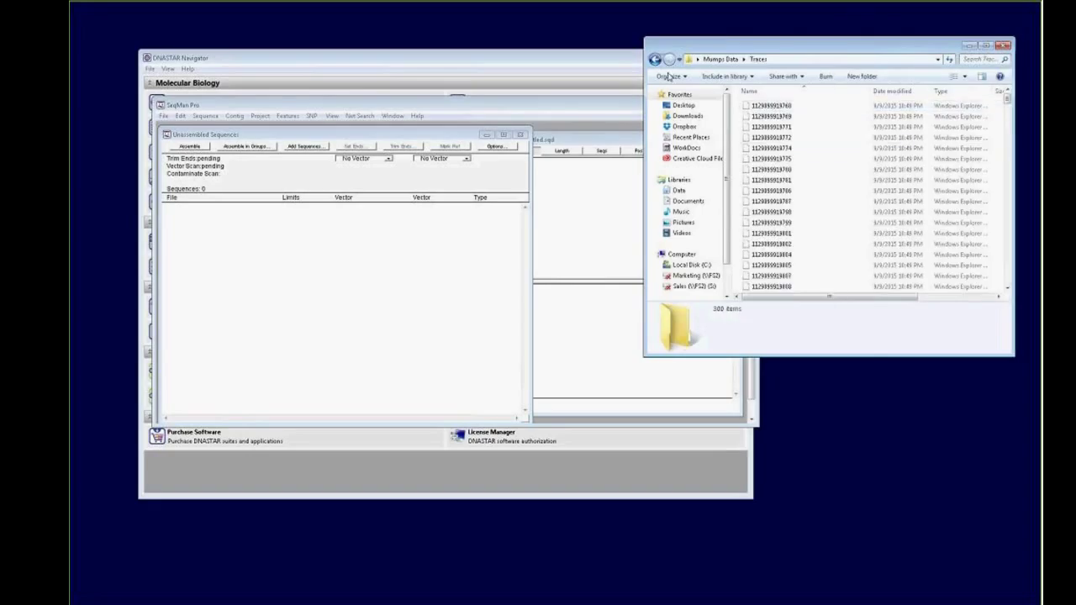
{"action": "left_click", "coordinate": [655, 59]}
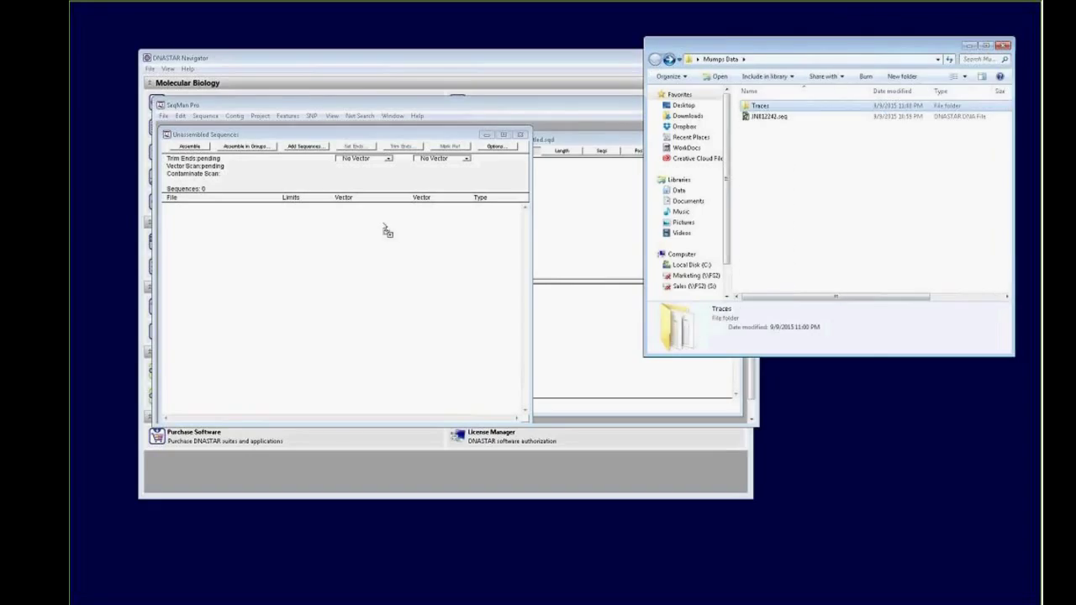
{"action": "left_click_drag", "start_coordinate": [386, 232], "coordinate": [379, 221]}
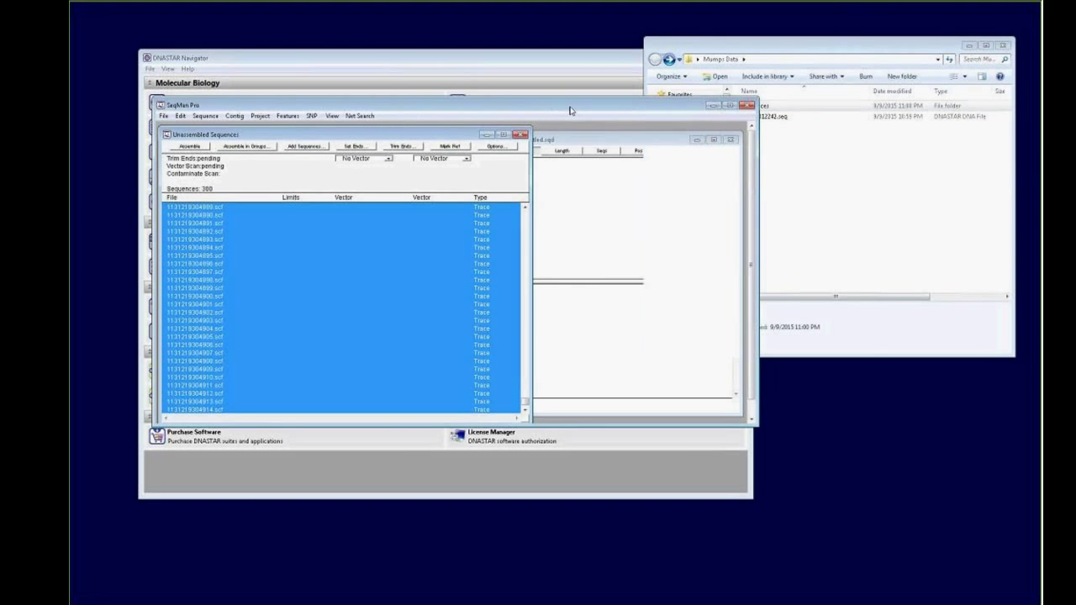
- Maximize SeqMan Pro and its Unassembled Sequences window, and go to the start of the sequence list
{"action": "left_click", "coordinate": [737, 105]}
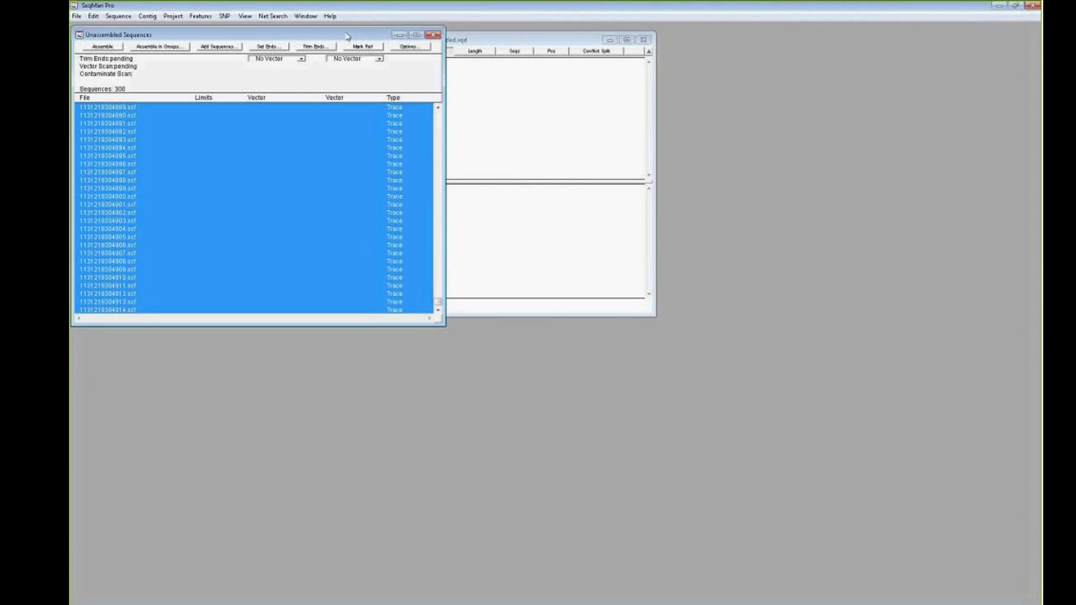
{"action": "left_click_drag", "start_coordinate": [349, 35], "coordinate": [572, 104]}
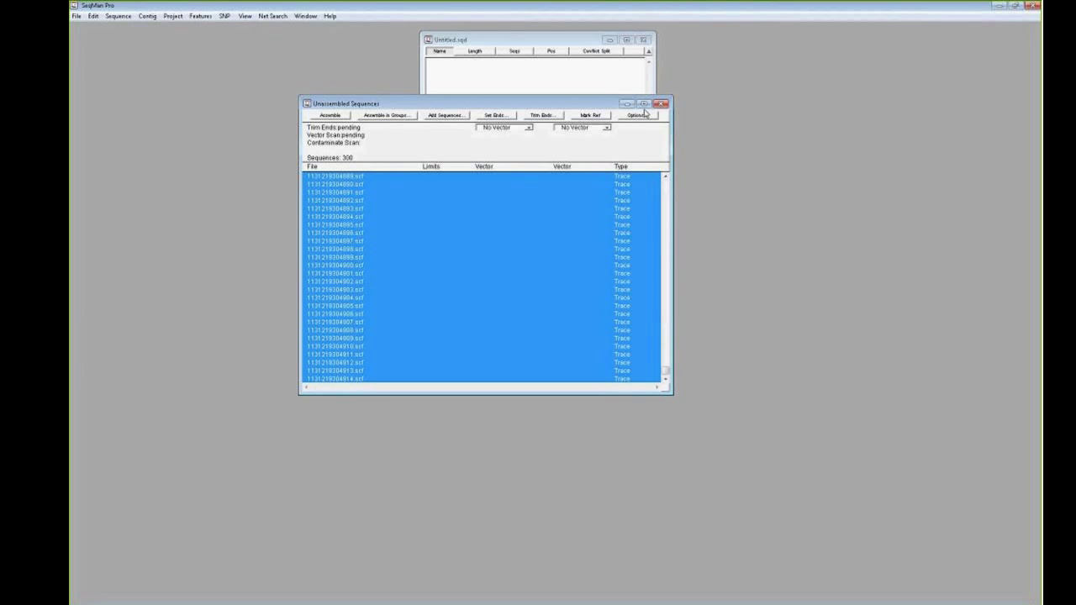
{"action": "left_click", "coordinate": [642, 103]}
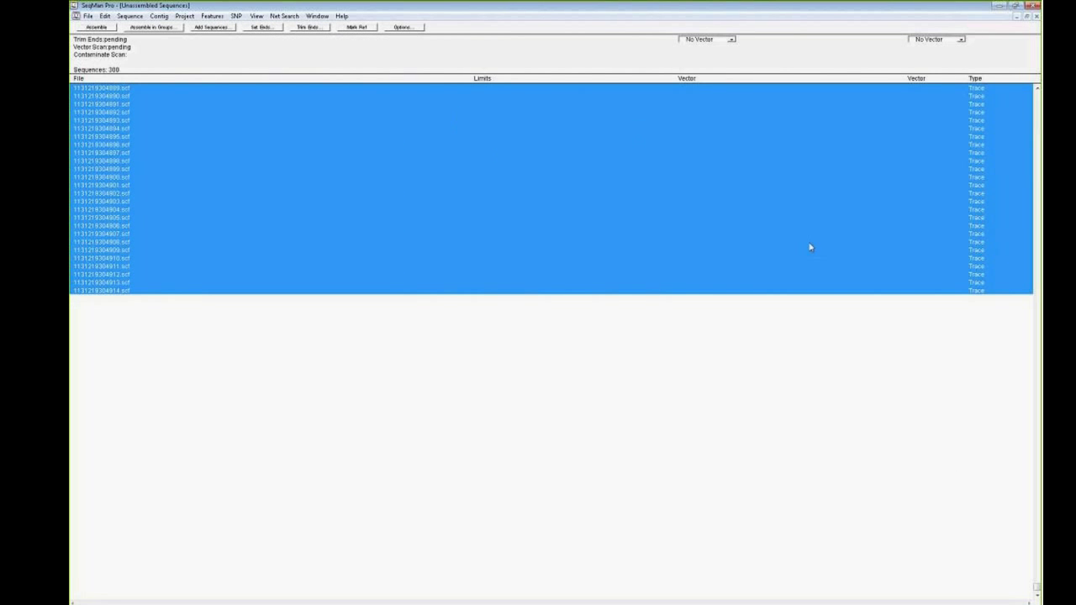
{"action": "left_click_drag", "start_coordinate": [1036, 589], "coordinate": [1037, 90]}
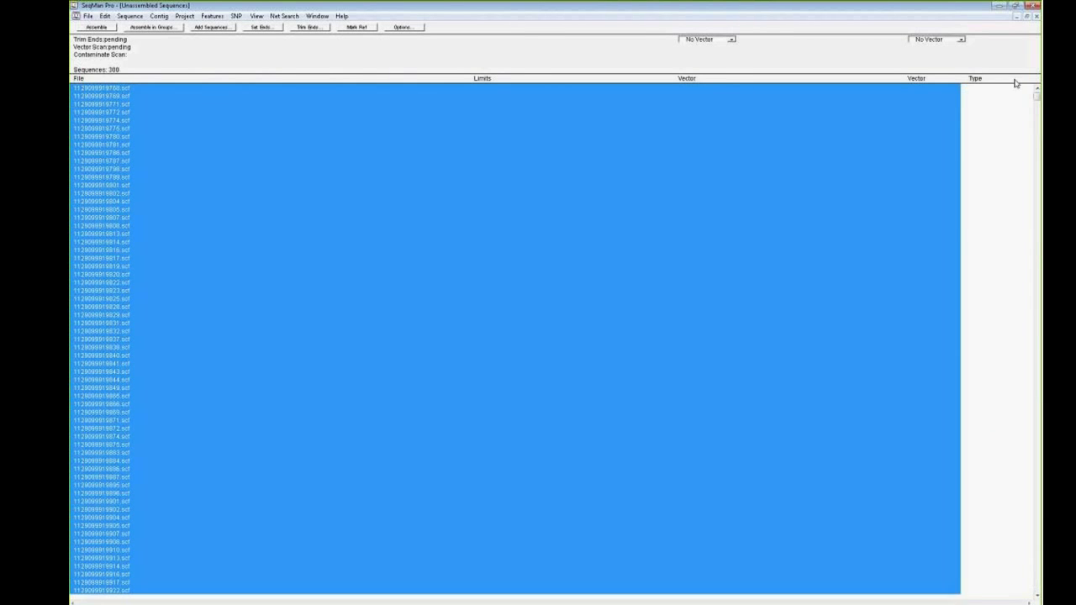
- Open the first trace in the list, widen its restored window to examine the start of the read, and close it
{"action": "left_click", "coordinate": [127, 88]}
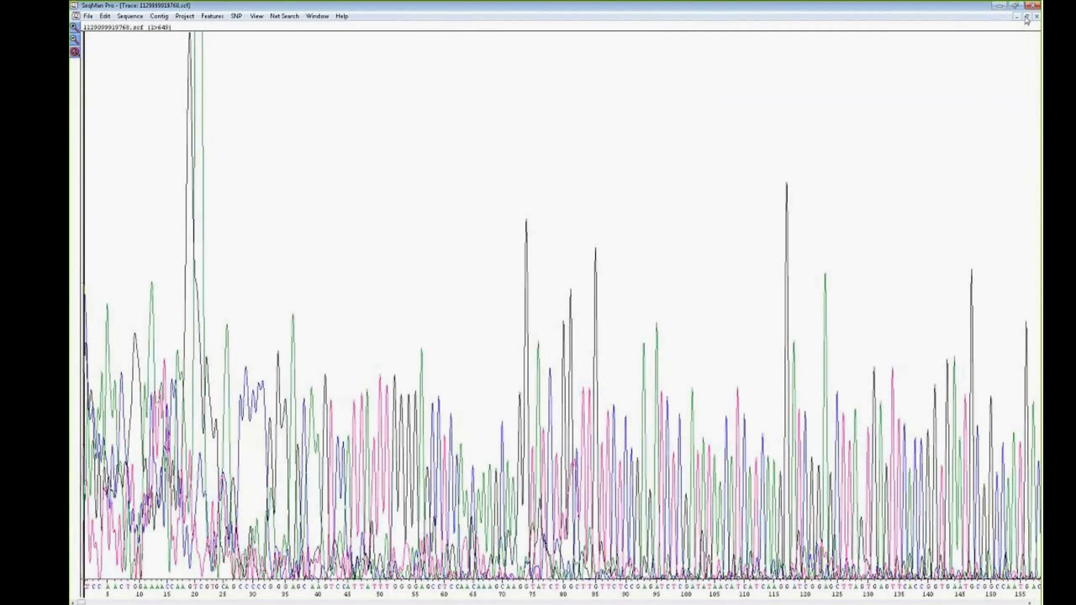
{"action": "left_click", "coordinate": [1025, 18]}
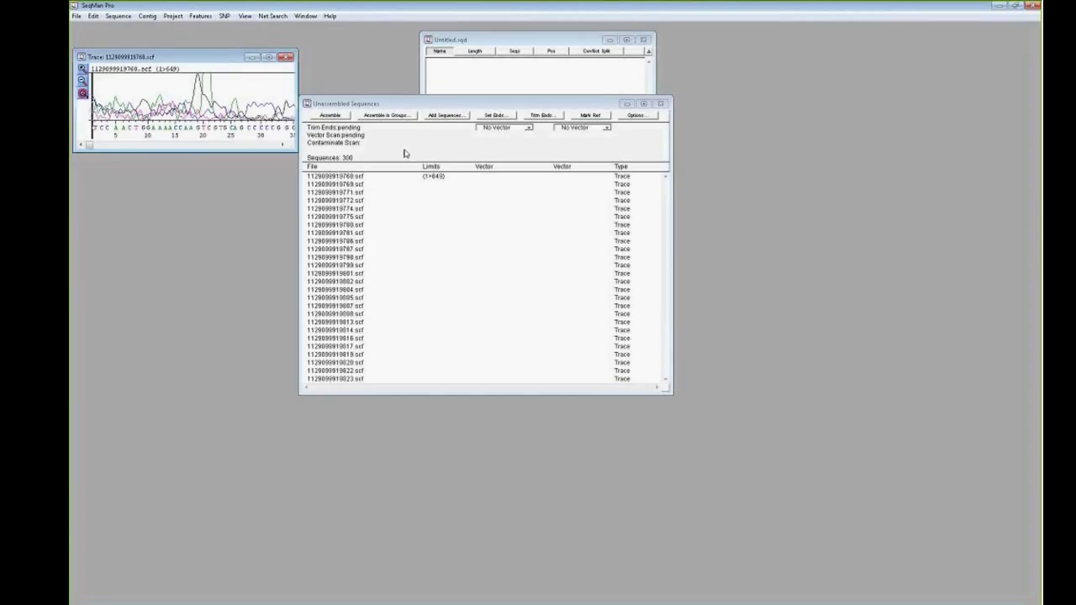
{"action": "mouse_move", "coordinate": [541, 246]}
{"action": "left_mouse_down"}
{"action": "mouse_move", "coordinate": [1009, 260]}
{"action": "mouse_move", "coordinate": [975, 258]}
{"action": "left_mouse_up"}
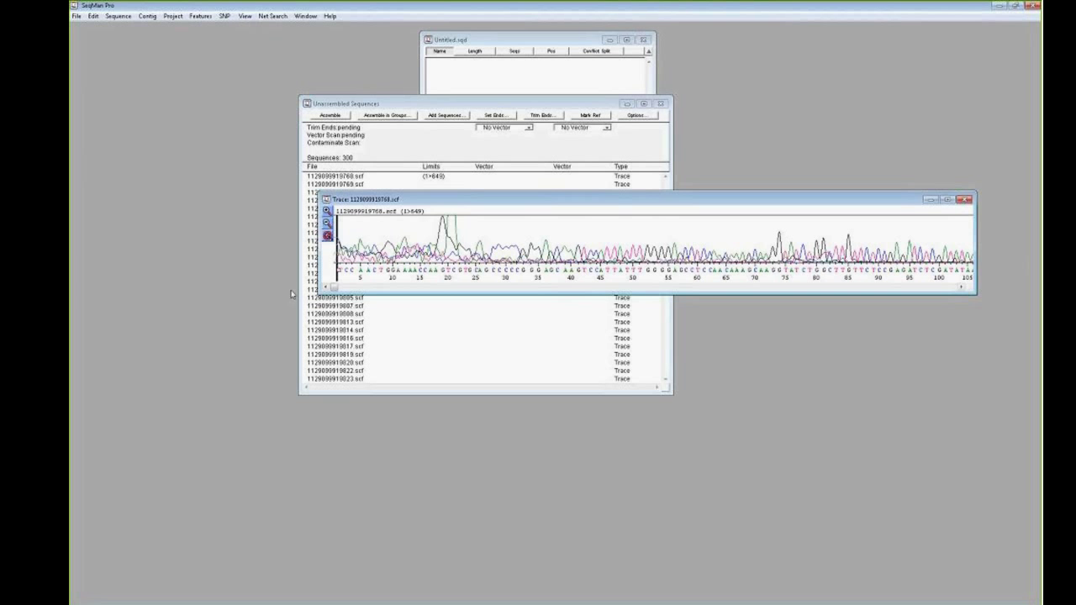
{"action": "mouse_move", "coordinate": [424, 298]}
{"action": "left_mouse_down"}
{"action": "mouse_move", "coordinate": [505, 302]}
{"action": "mouse_move", "coordinate": [336, 287]}
{"action": "left_mouse_up"}
{"action": "left_click", "coordinate": [966, 201]}
{"action": "left_click", "coordinate": [966, 202]}
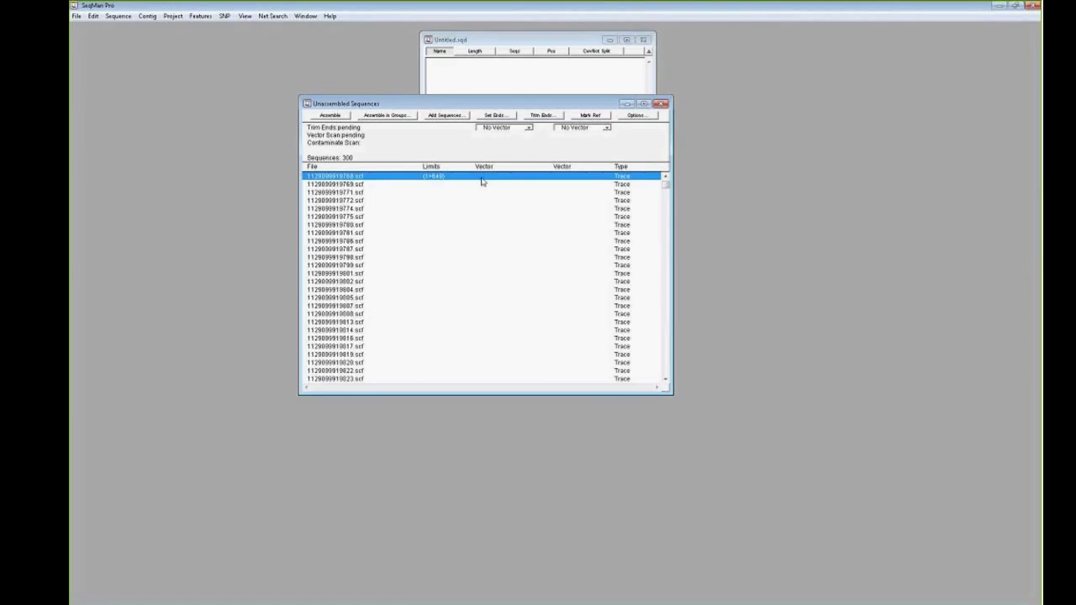
- Assign the Janus vector to all unassembled sequences and scan them all for end trimming at High quality stringency
{"action": "key", "text": "ctrl+a"}
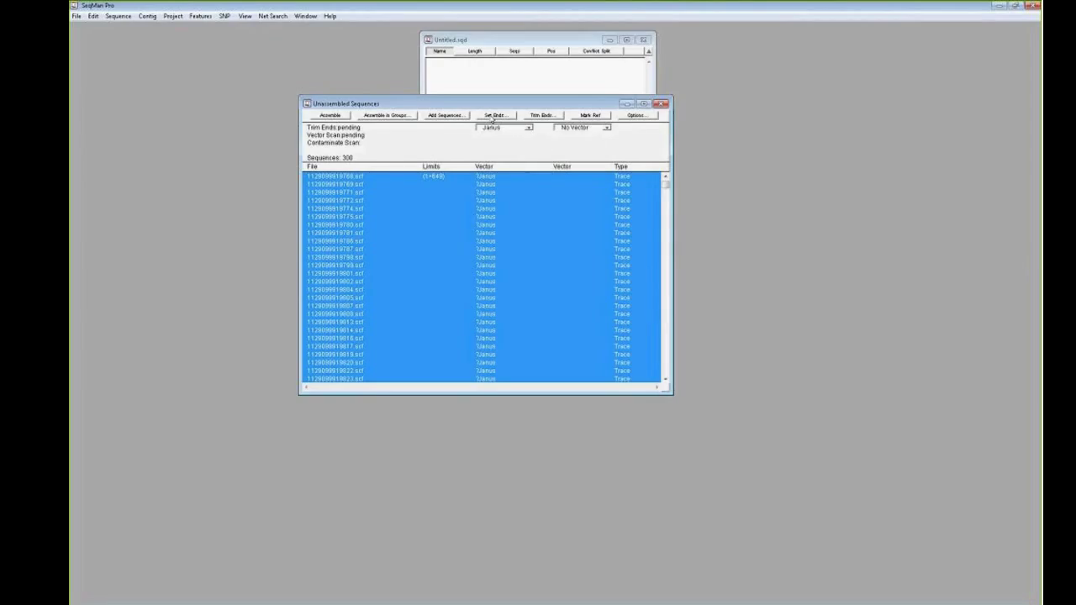
{"action": "left_click", "coordinate": [540, 116]}
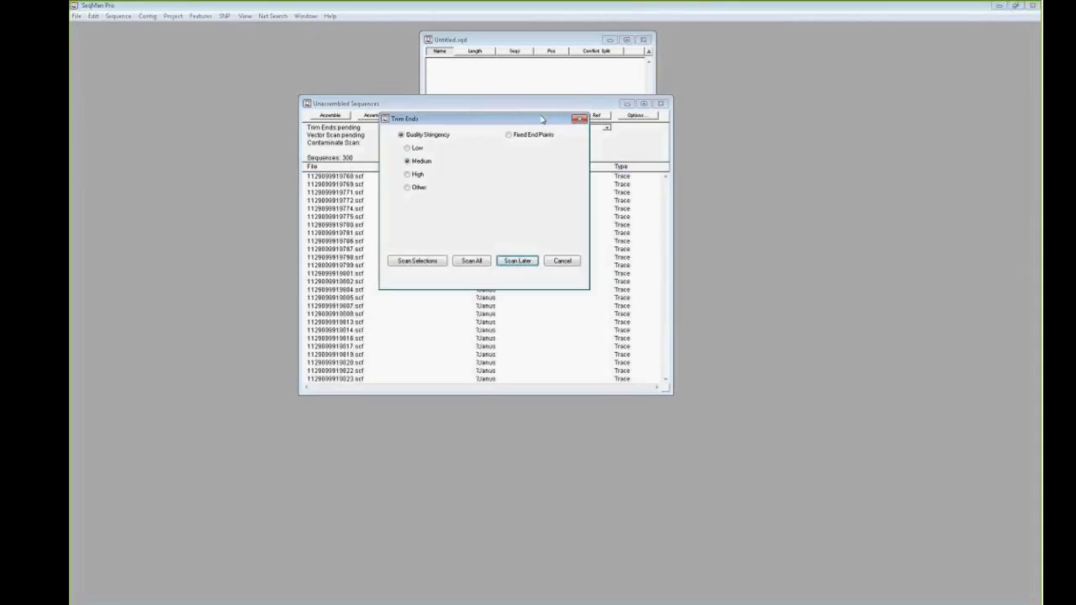
{"action": "left_click_drag", "start_coordinate": [493, 123], "coordinate": [474, 111]}
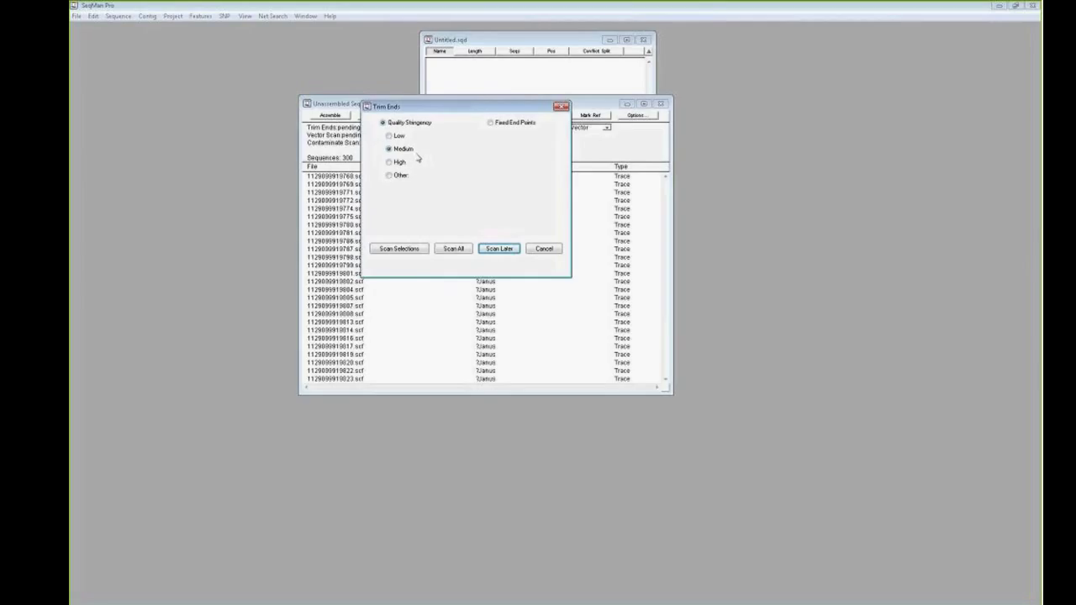
{"action": "left_click", "coordinate": [390, 148]}
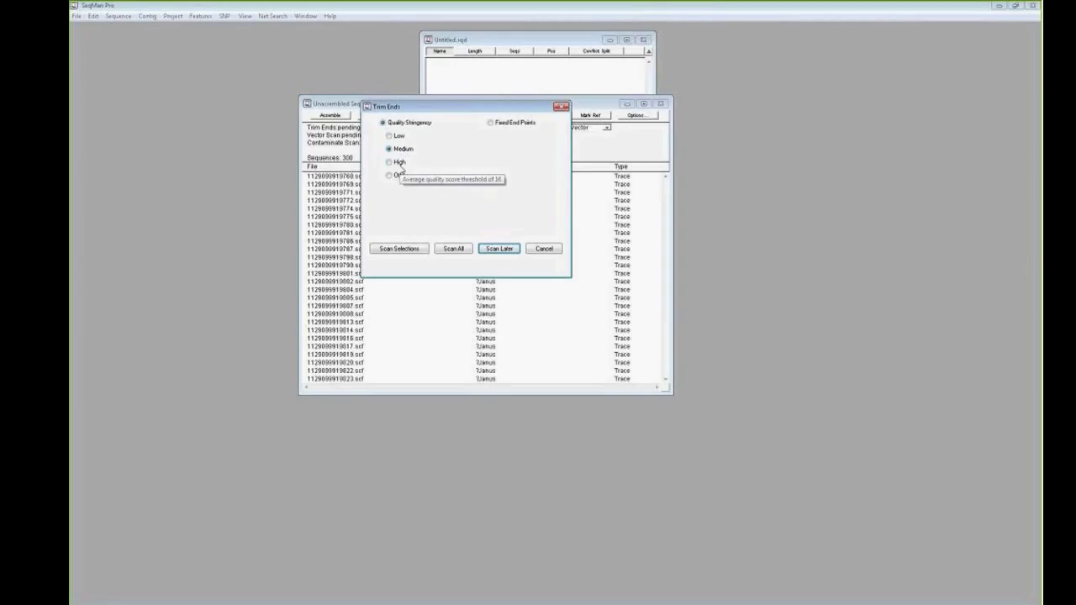
{"action": "left_click", "coordinate": [393, 166]}
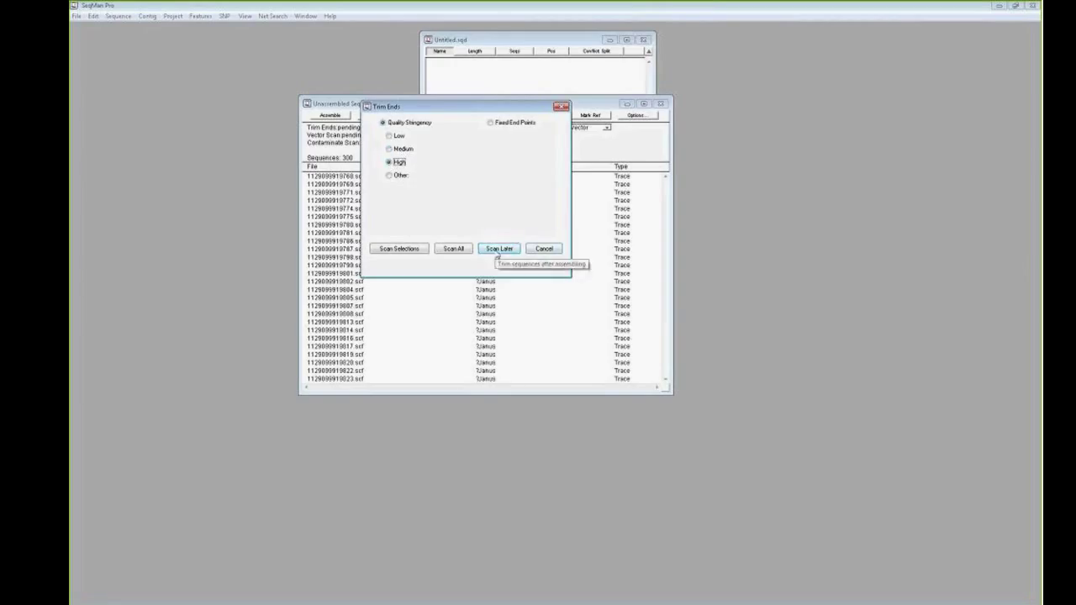
{"action": "left_click", "coordinate": [454, 249]}
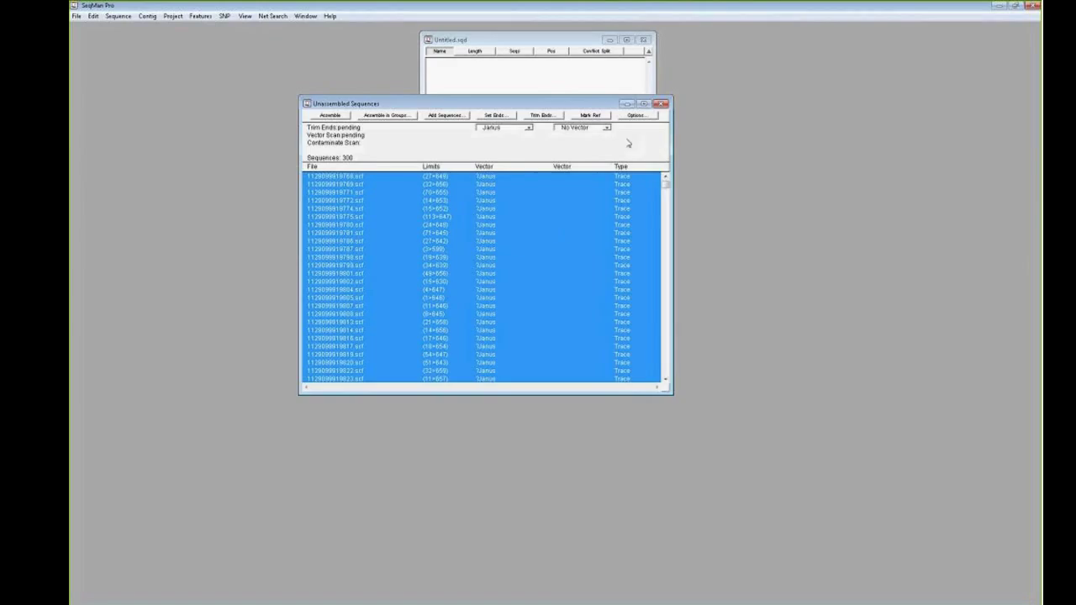
- Scan all sequences with end trimming and vector scanning enabled, and check the trimmed limits and vector marks of two reads
{"action": "left_click", "coordinate": [636, 115]}
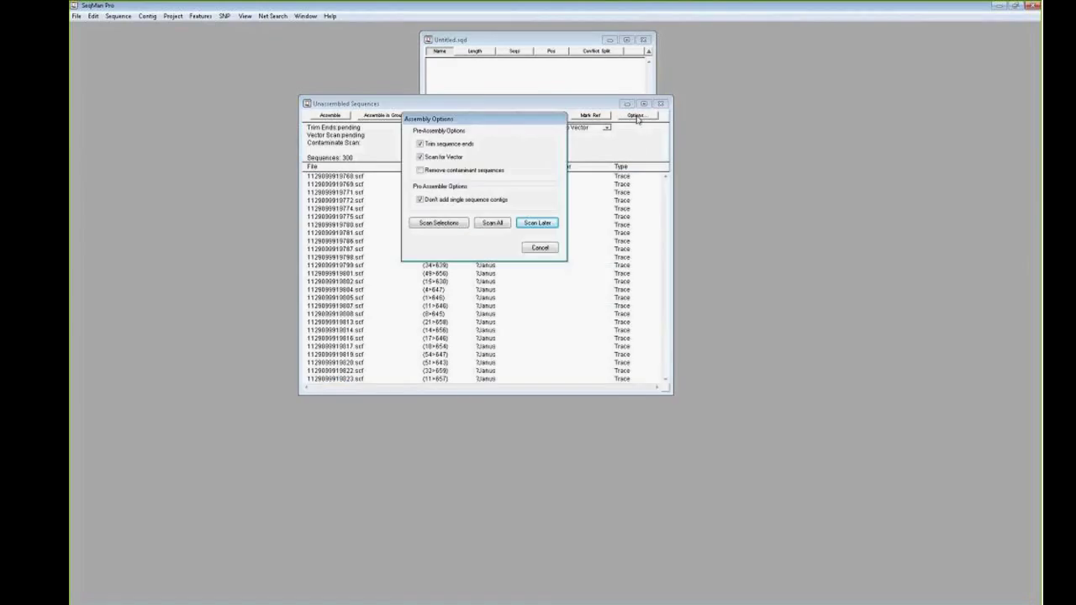
{"action": "left_click", "coordinate": [492, 221]}
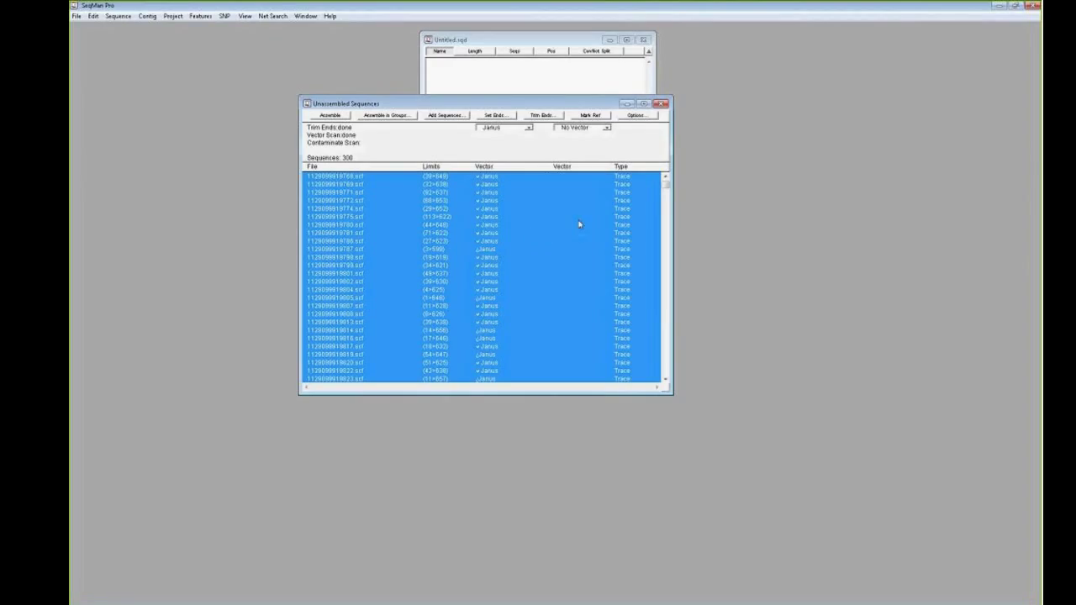
{"action": "left_click", "coordinate": [436, 180]}
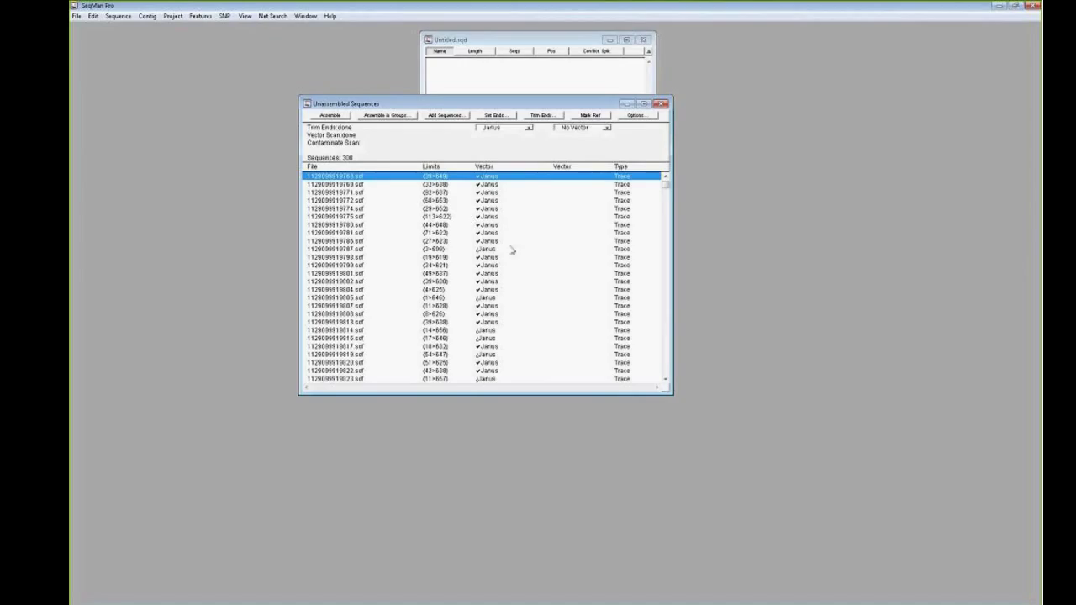
{"action": "left_click", "coordinate": [477, 250]}
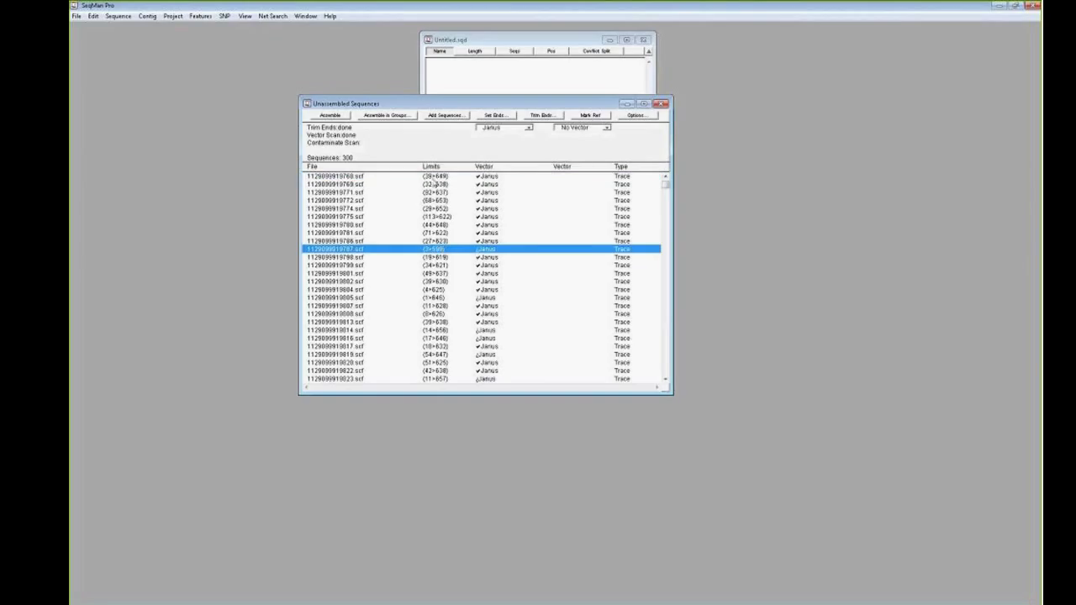
- Open the first trimmed trace, try moving its start trim boundary to base 46, restore it to the vector boundary, and close the trace
{"action": "double_click", "coordinate": [431, 178]}
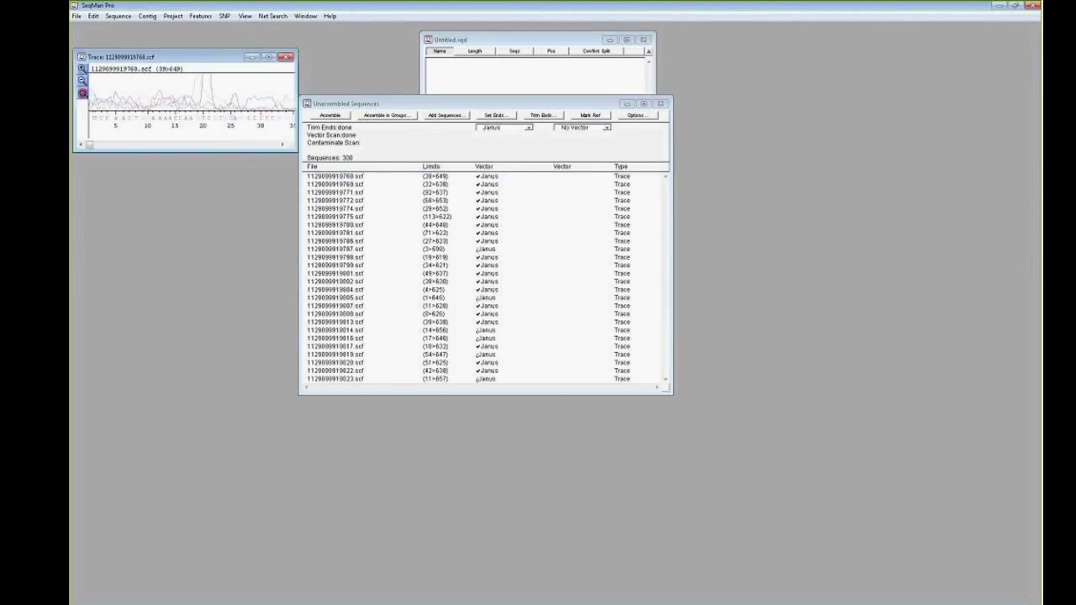
{"action": "left_click_drag", "start_coordinate": [243, 60], "coordinate": [438, 163]}
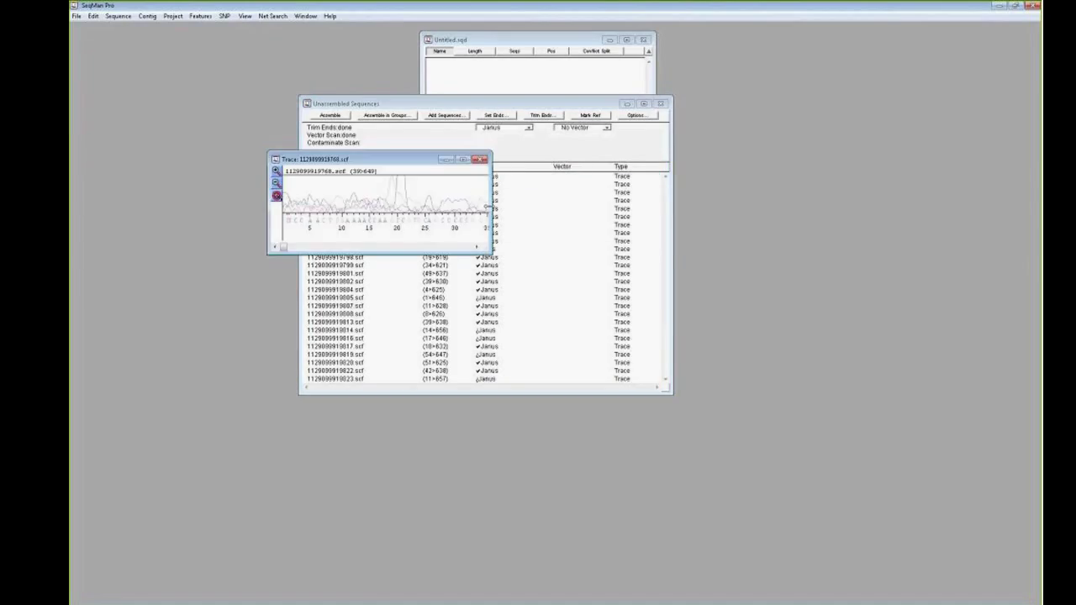
{"action": "left_click_drag", "start_coordinate": [665, 213], "coordinate": [744, 217]}
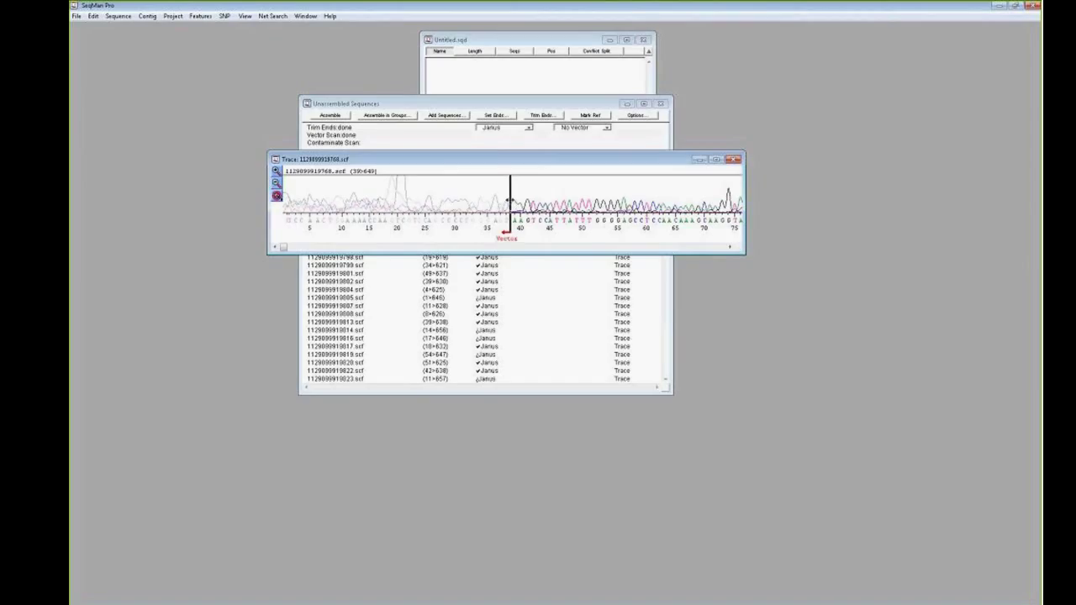
{"action": "left_click", "coordinate": [510, 200]}
{"action": "left_click_drag", "start_coordinate": [510, 200], "coordinate": [555, 205]}
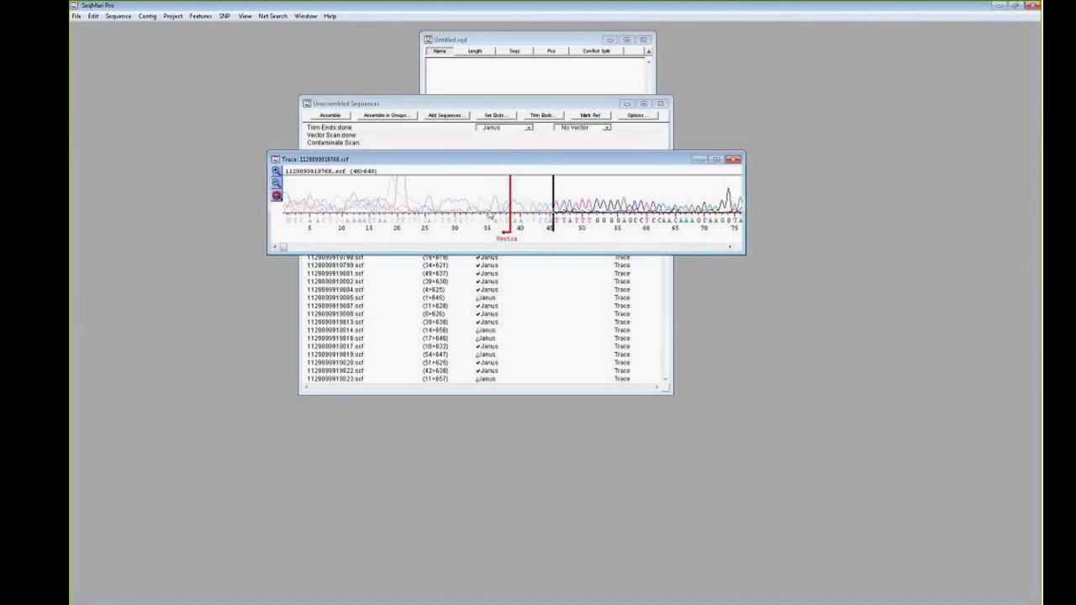
{"action": "left_click_drag", "start_coordinate": [554, 220], "coordinate": [510, 220]}
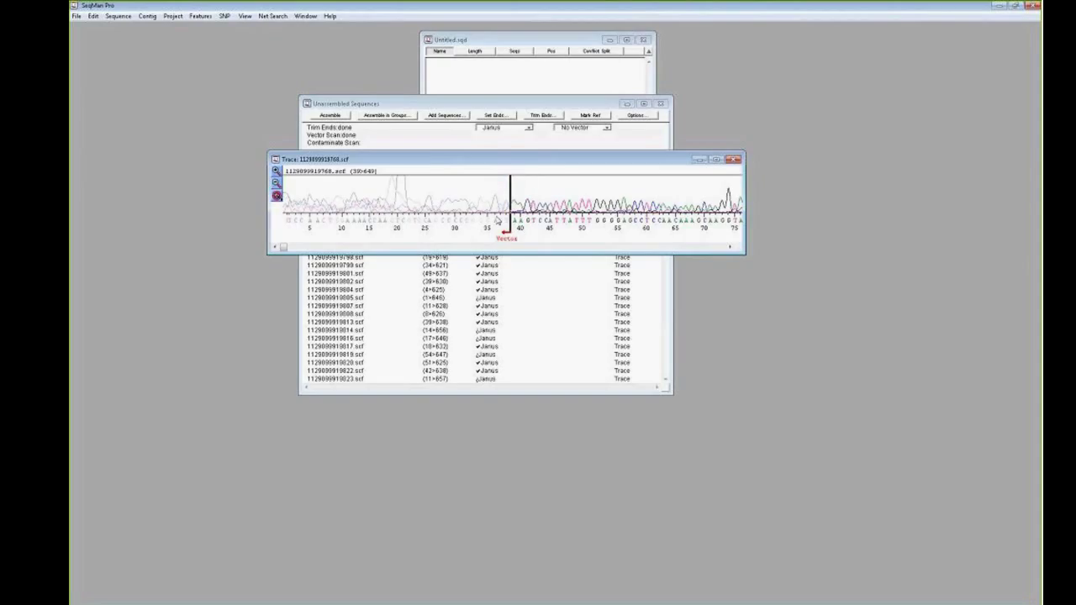
{"action": "left_click", "coordinate": [732, 161]}
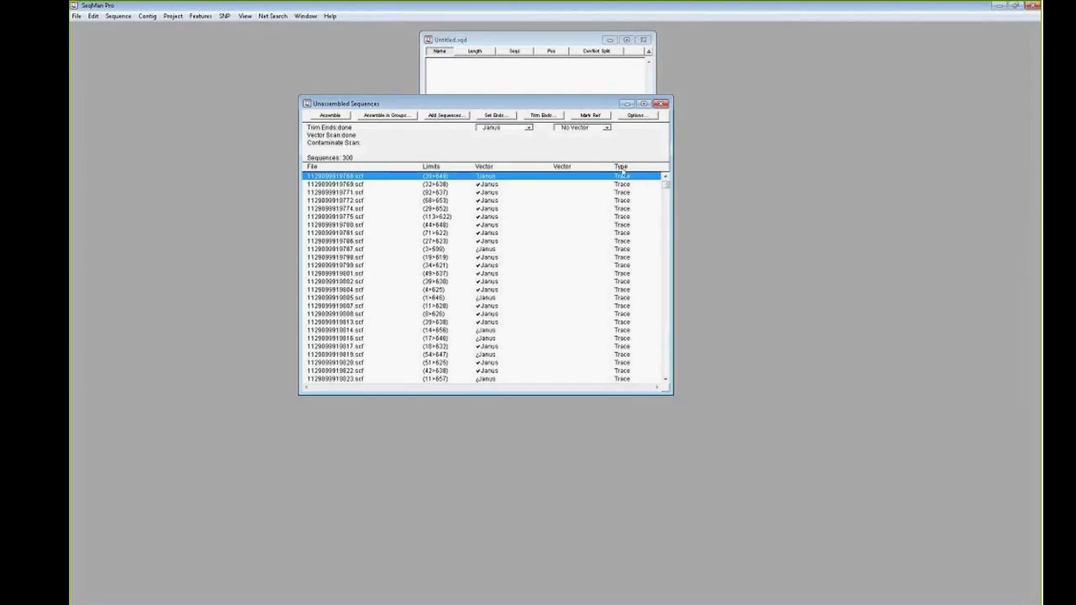
- Assemble the trimmed sequences and select the resulting contig in the project window
{"action": "left_click", "coordinate": [328, 116]}
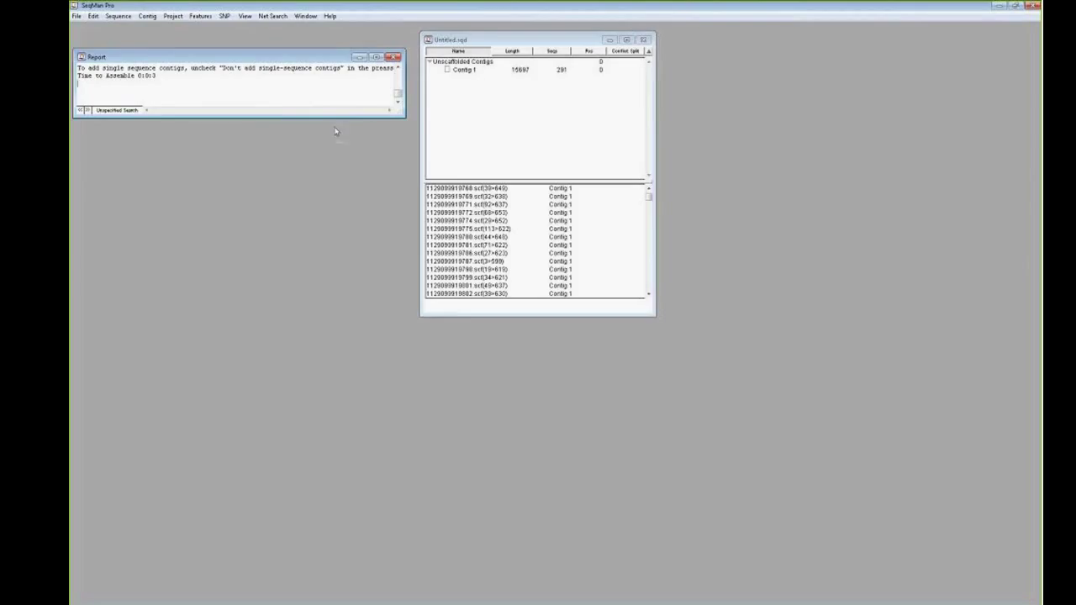
{"action": "left_click", "coordinate": [474, 74]}
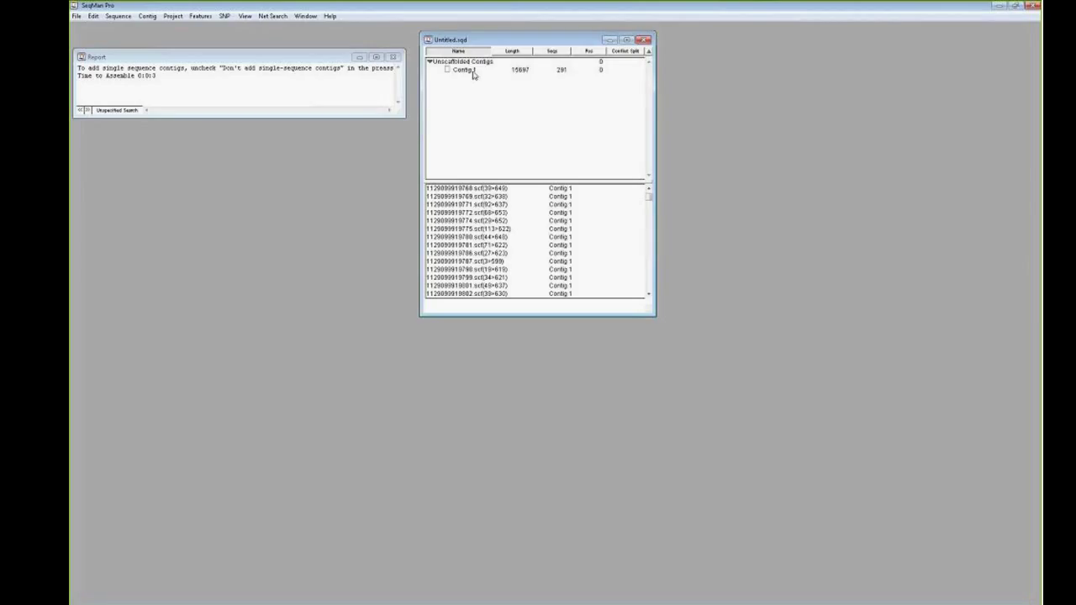
- Open the alignment of Contig 1 and go to consensus positions about 410 to 620
{"action": "left_click", "coordinate": [473, 72]}
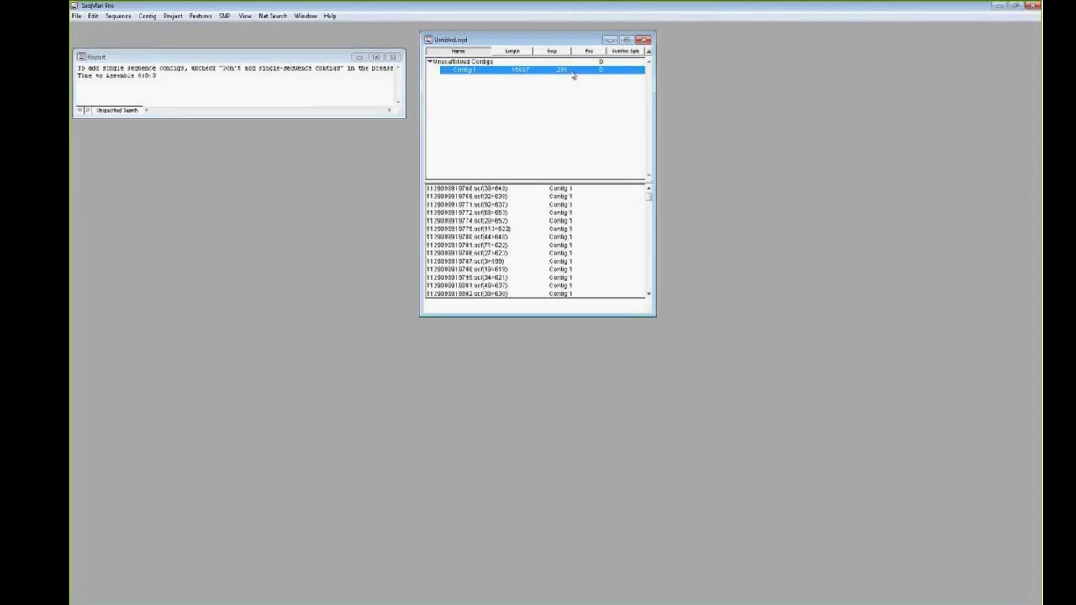
{"action": "double_click", "coordinate": [469, 72]}
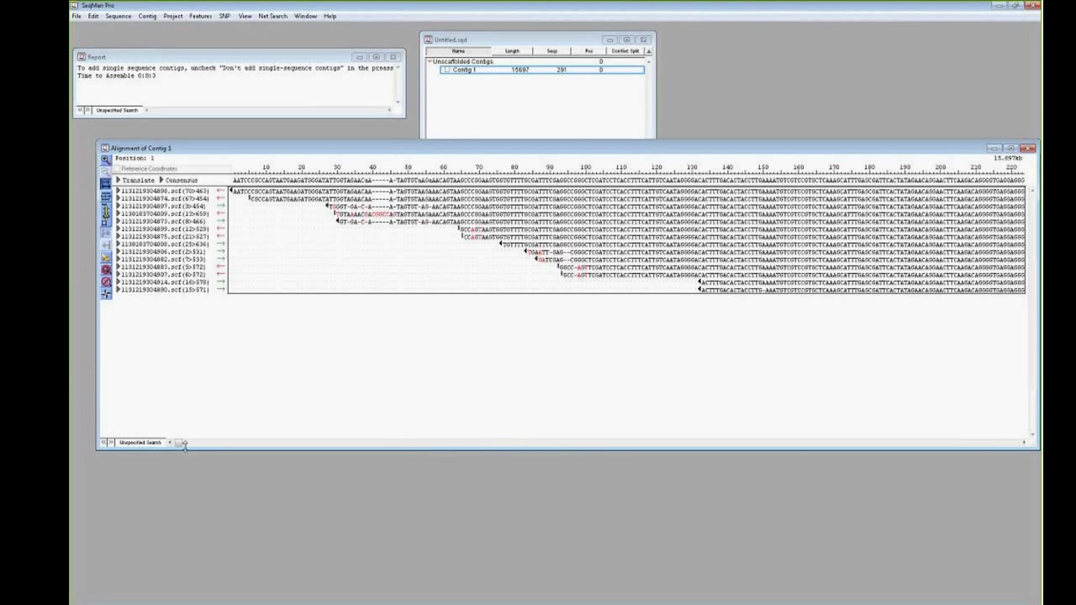
{"action": "left_click_drag", "start_coordinate": [177, 443], "coordinate": [200, 455]}
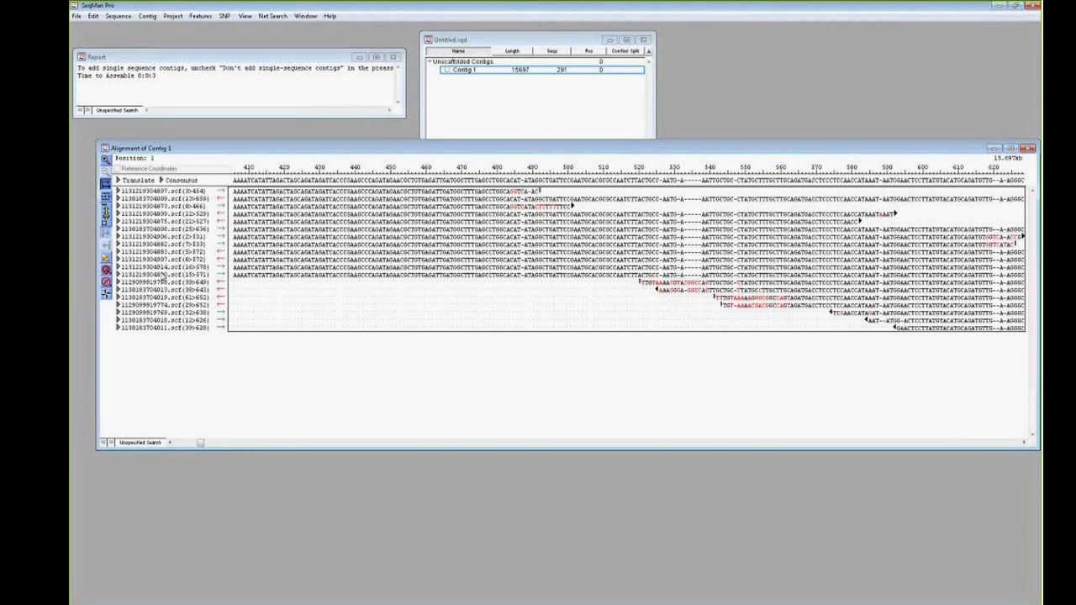
- Show the traces of the four reads starting between positions 520 and 545, and trim the third trace's start to about position 554
{"action": "left_click", "coordinate": [118, 282]}
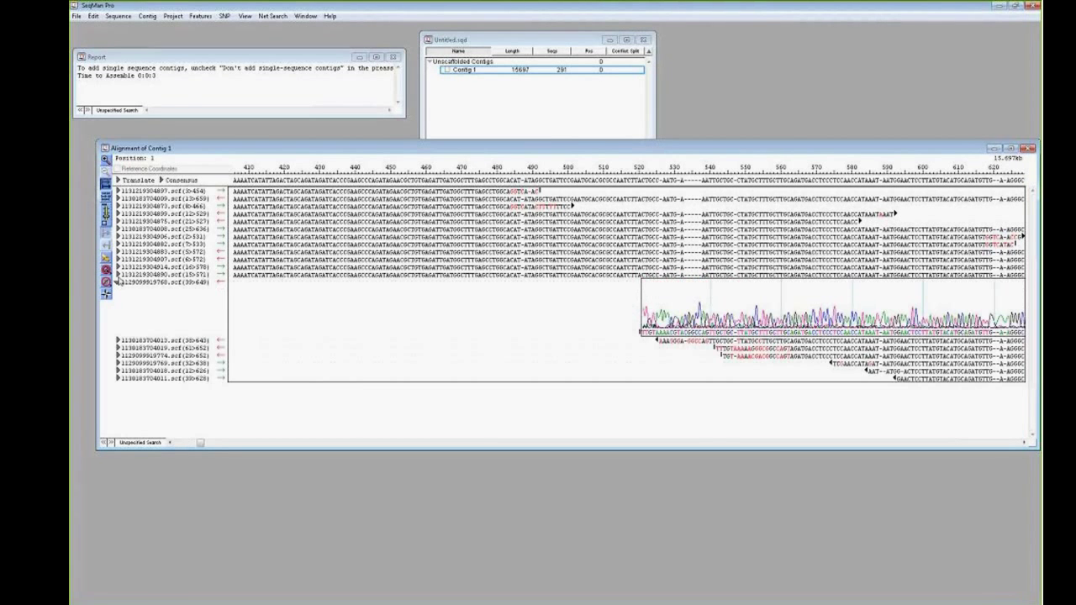
{"action": "left_click", "coordinate": [117, 341]}
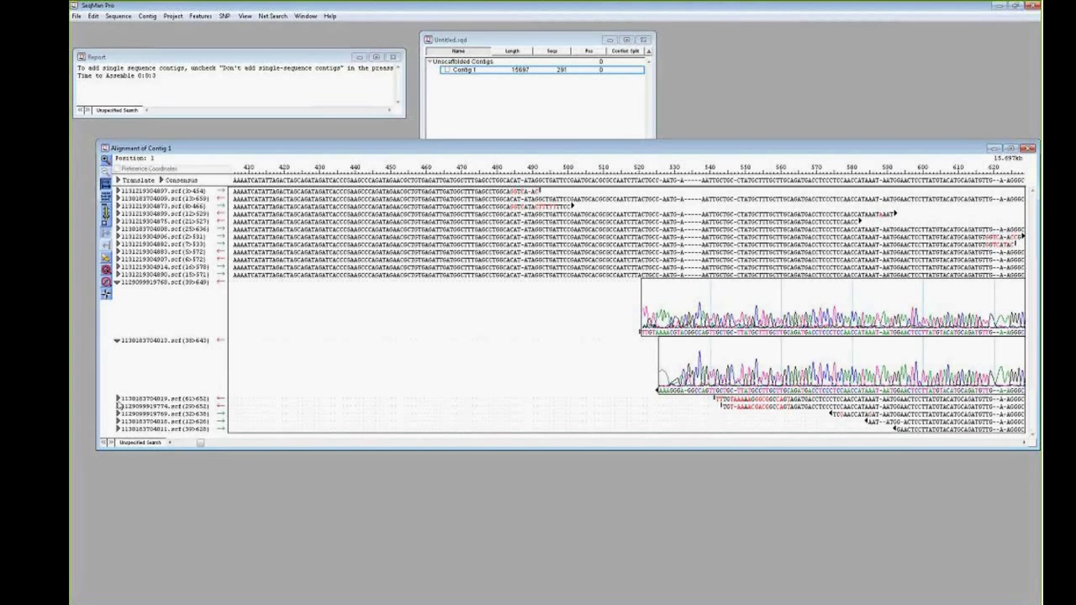
{"action": "left_click", "coordinate": [118, 399]}
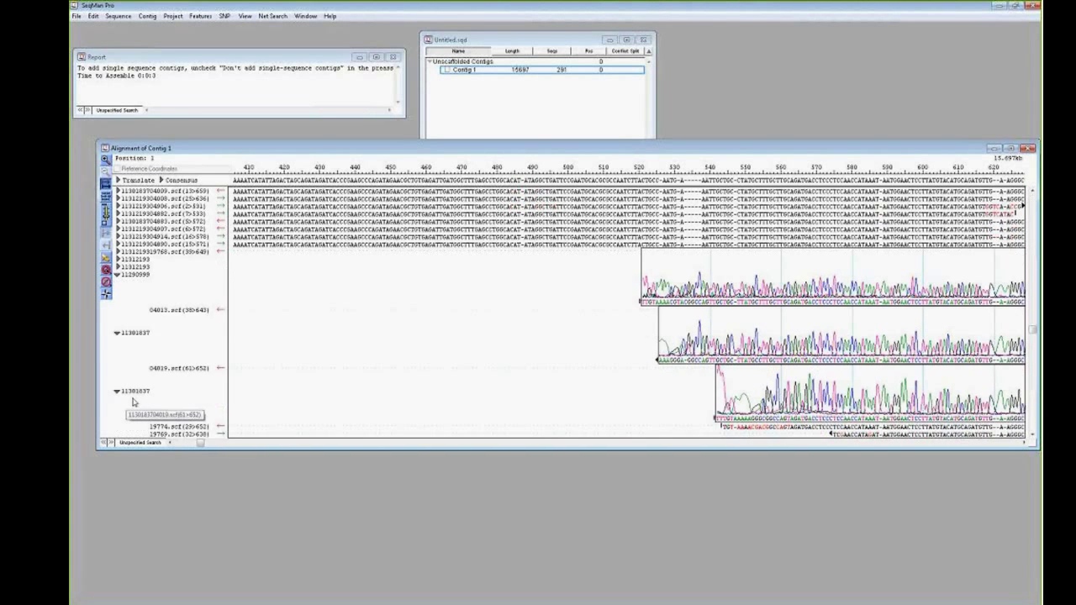
{"action": "left_click", "coordinate": [117, 411]}
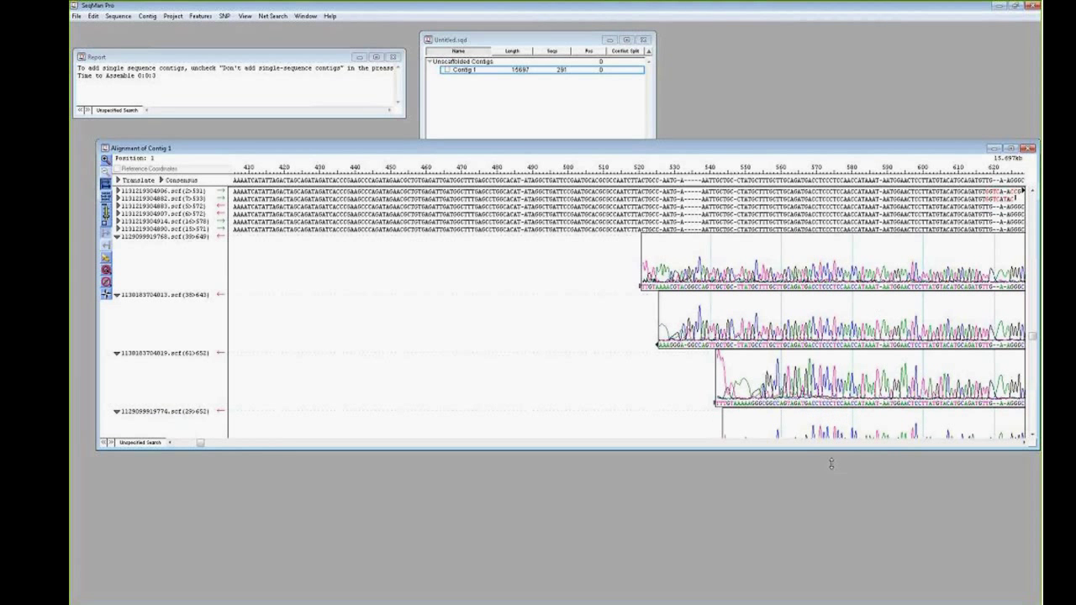
{"action": "left_click_drag", "start_coordinate": [831, 464], "coordinate": [831, 530]}
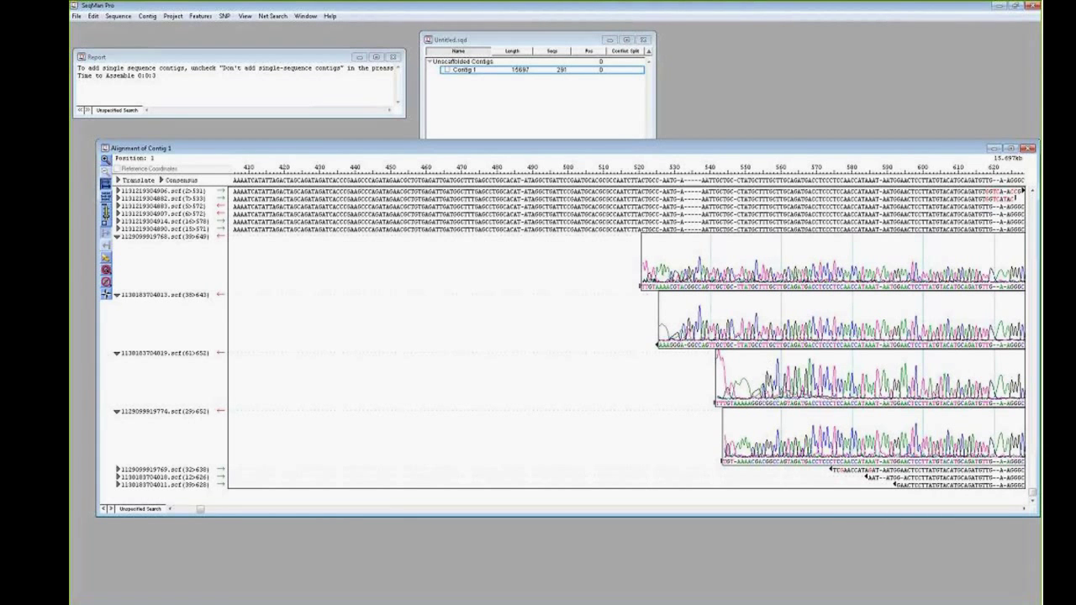
{"action": "left_click_drag", "start_coordinate": [715, 402], "coordinate": [761, 404]}
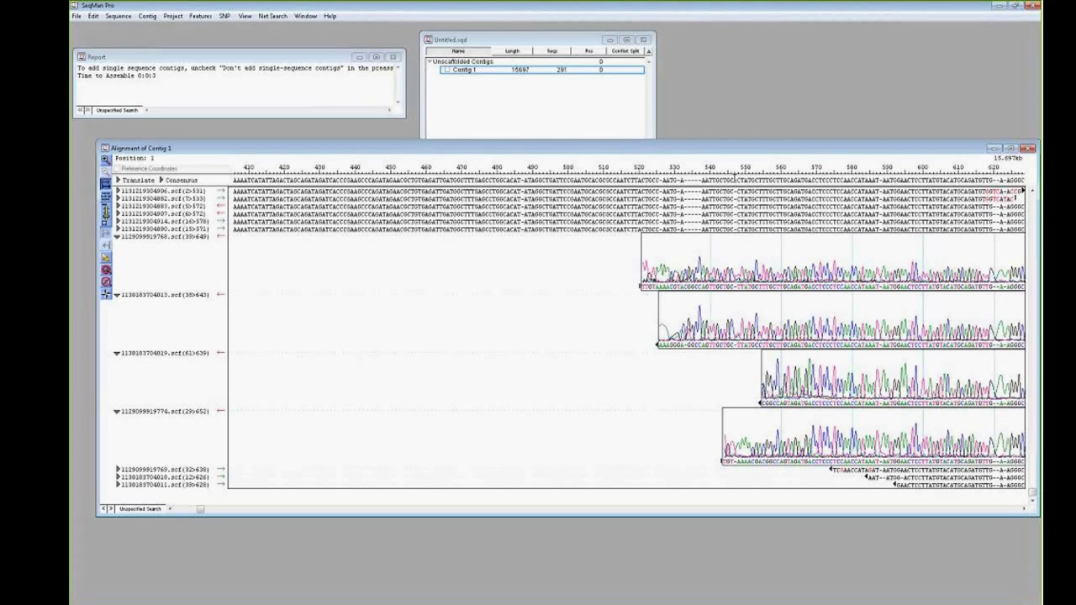
- Delete the consensus column at position 547, and select consensus positions 420 to 437
{"action": "left_click", "coordinate": [734, 179]}
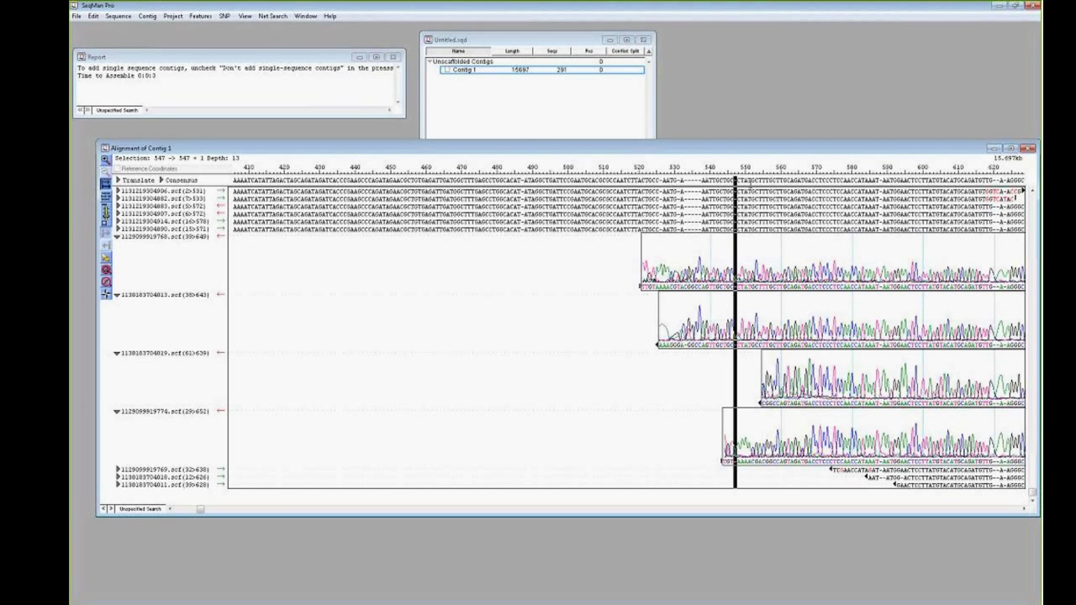
{"action": "key", "text": "Delete"}
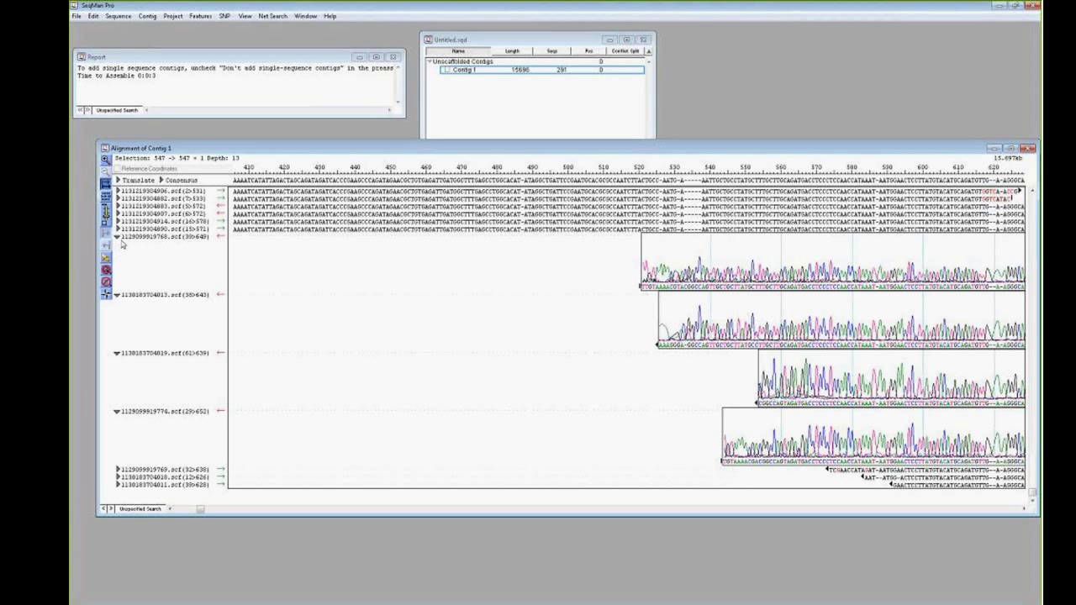
{"action": "left_click_drag", "start_coordinate": [283, 180], "coordinate": [346, 181]}
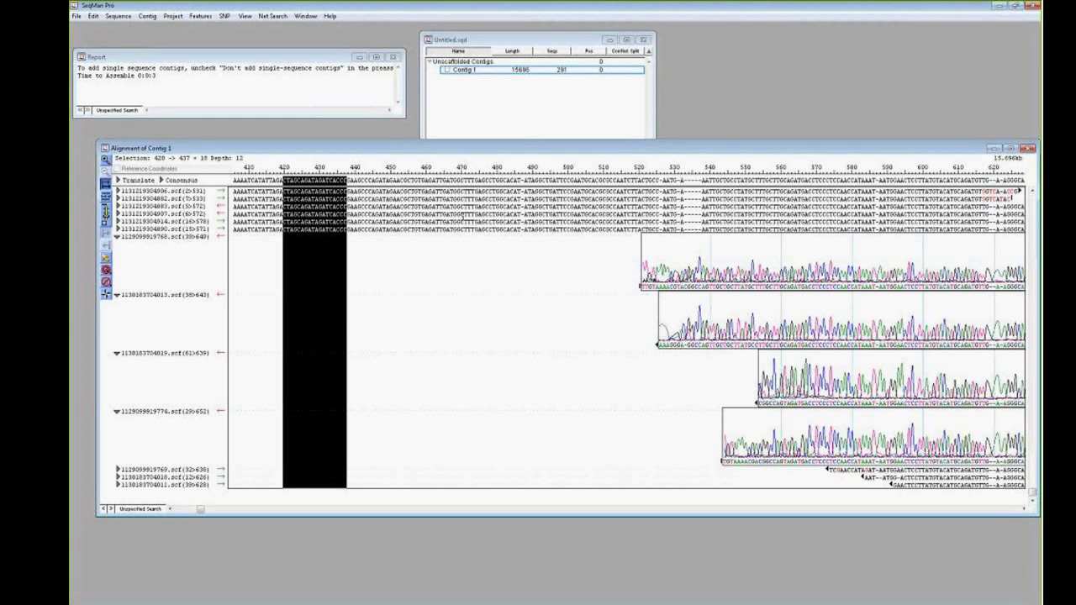
- Open the Strategy View of Contig 1 and enlarge its window and coverage plot so the full depth of coverage shows
{"action": "left_click", "coordinate": [465, 72]}
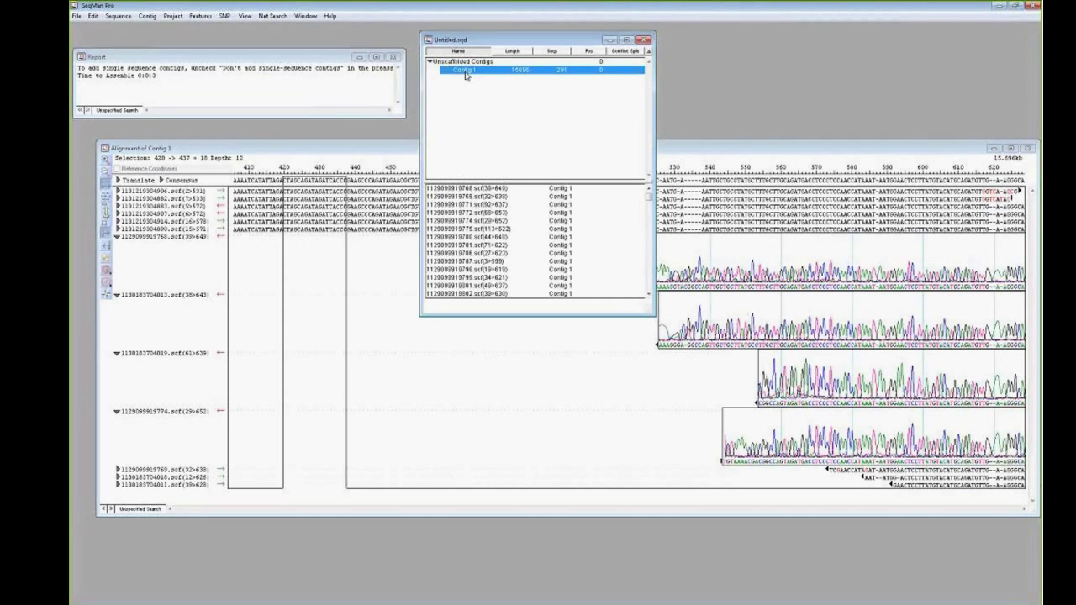
{"action": "left_click", "coordinate": [141, 19]}
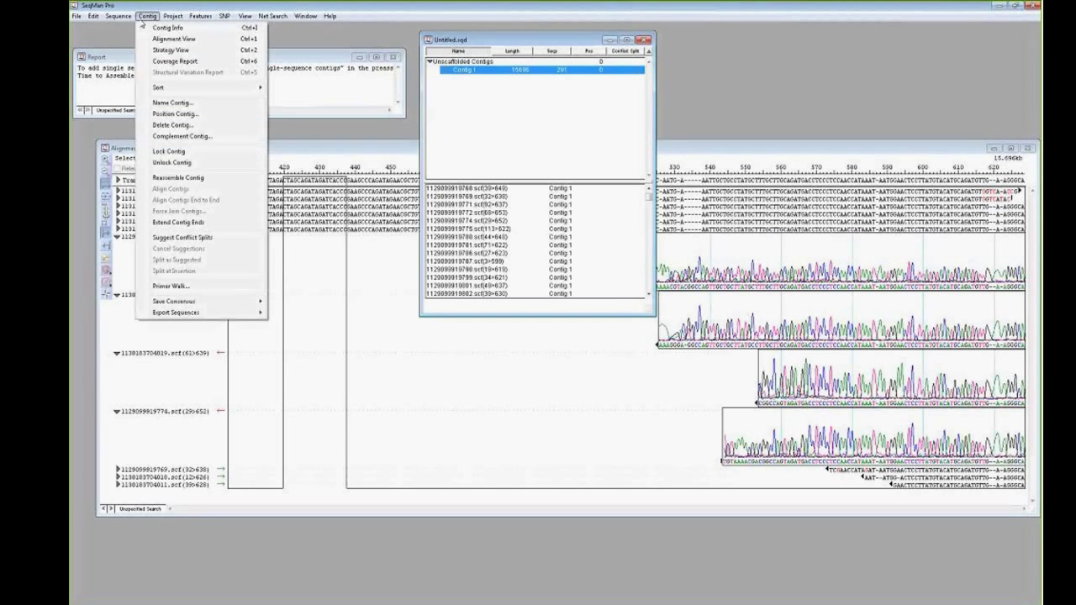
{"action": "left_click", "coordinate": [168, 51]}
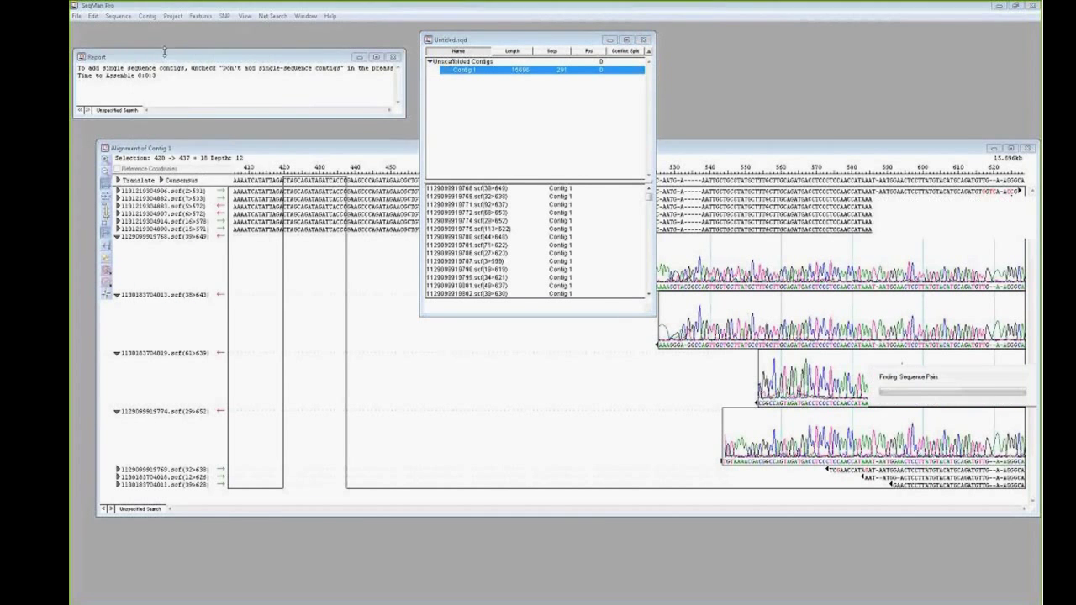
{"action": "left_click_drag", "start_coordinate": [578, 197], "coordinate": [965, 242]}
{"action": "left_click_drag", "start_coordinate": [487, 141], "coordinate": [488, 226]}
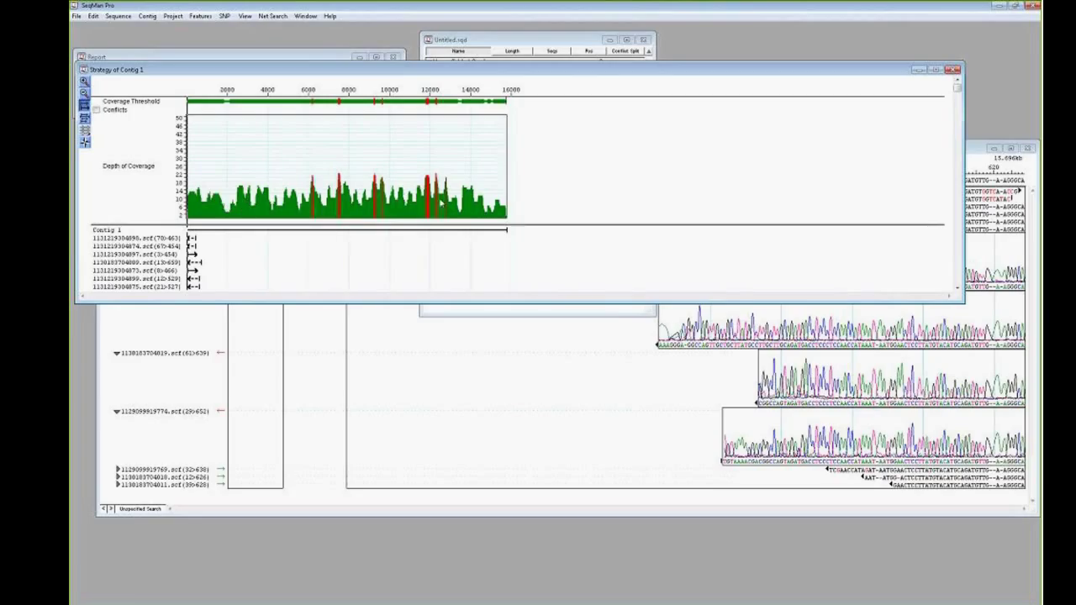
- Examine the alignment at the high-coverage peak near position 6145 and at the low-coverage dip near position 2015 from the strategy plot
{"action": "double_click", "coordinate": [312, 217]}
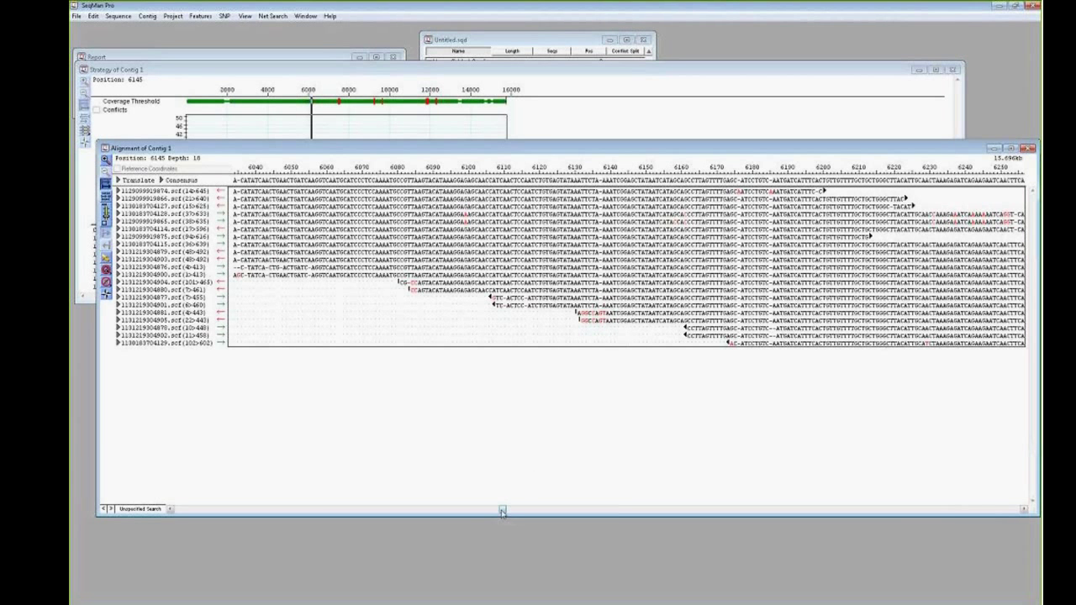
{"action": "left_click_drag", "start_coordinate": [502, 512], "coordinate": [504, 512]}
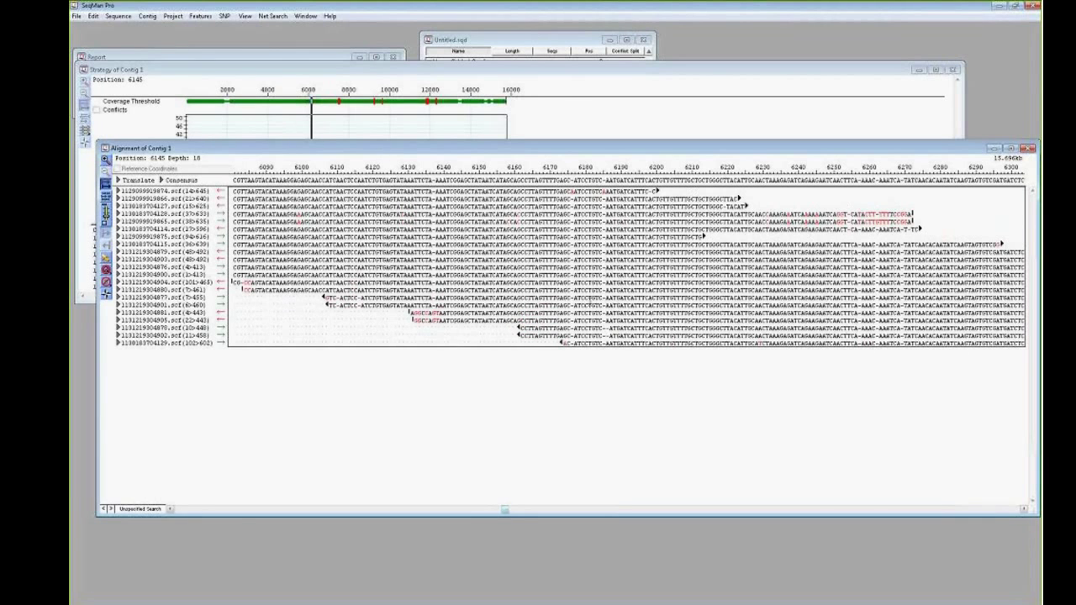
{"action": "left_click", "coordinate": [365, 73]}
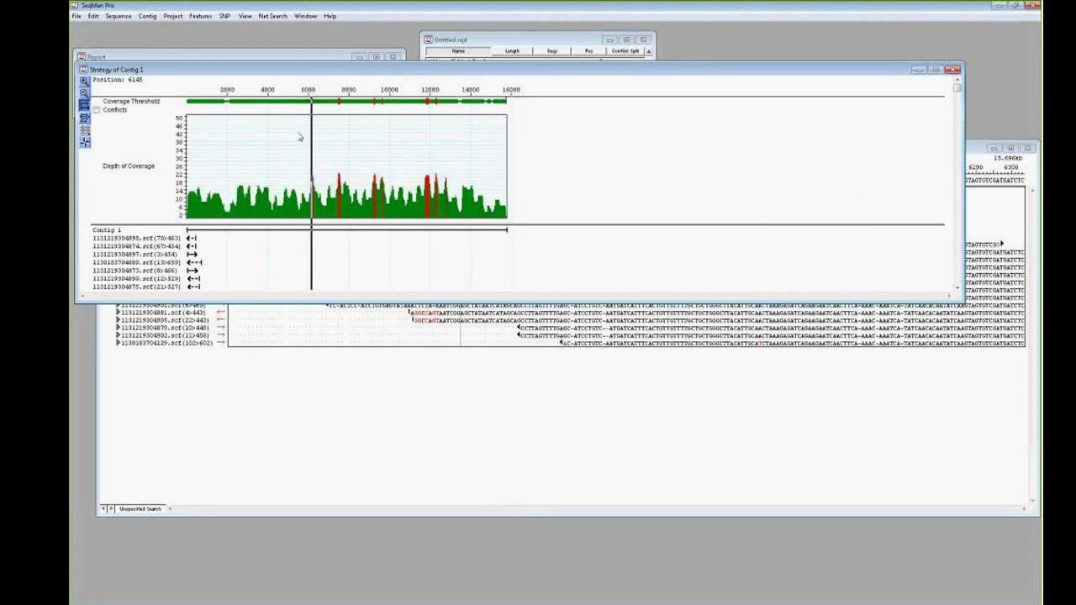
{"action": "mouse_move", "coordinate": [299, 137]}
{"action": "double_click", "coordinate": [228, 217]}
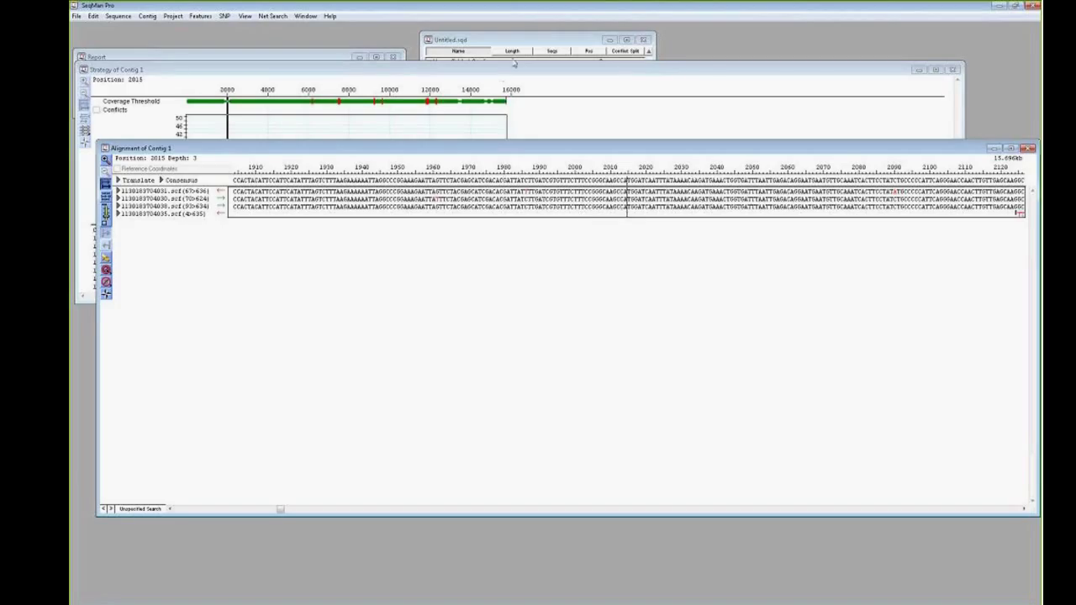
{"action": "left_click", "coordinate": [499, 77]}
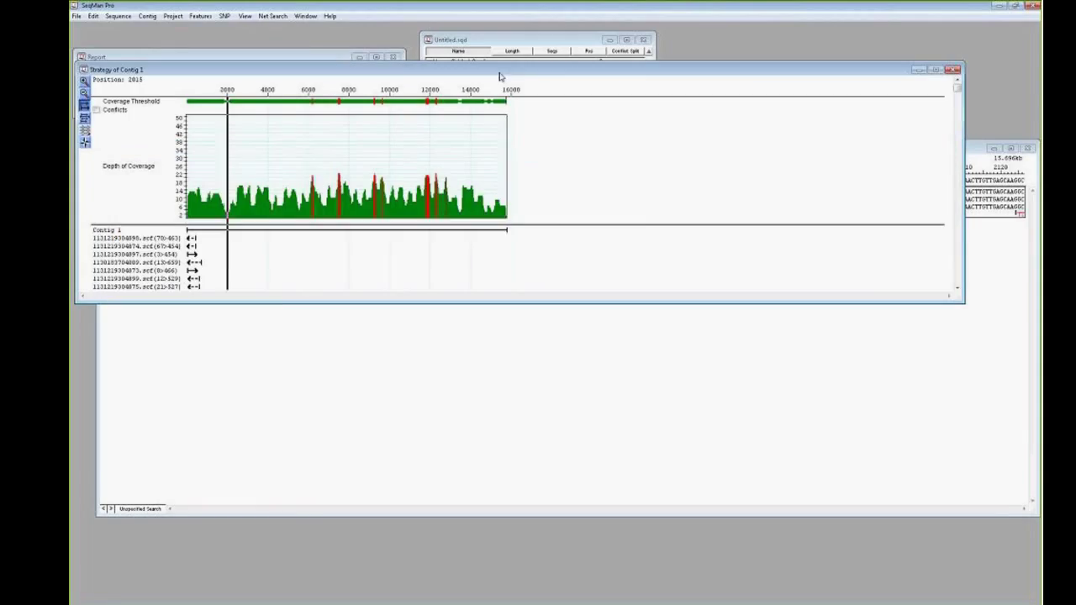
{"action": "left_click", "coordinate": [554, 119]}
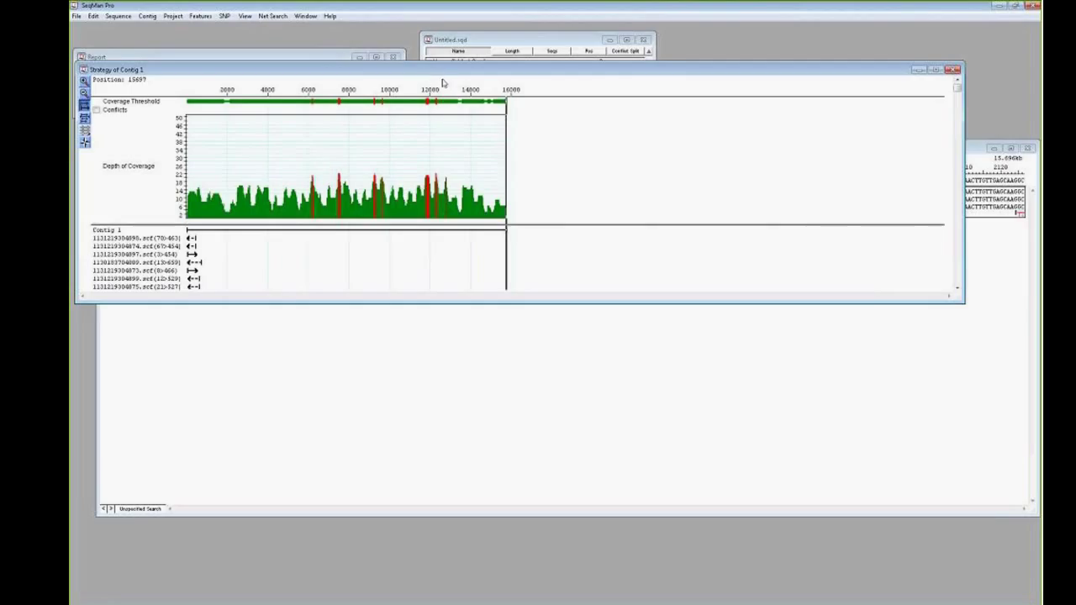
- Run a Primer Walk on Contig 1 that improves coverage, with a minimum coverage of 4 sequences on either strand
{"action": "left_click", "coordinate": [148, 16]}
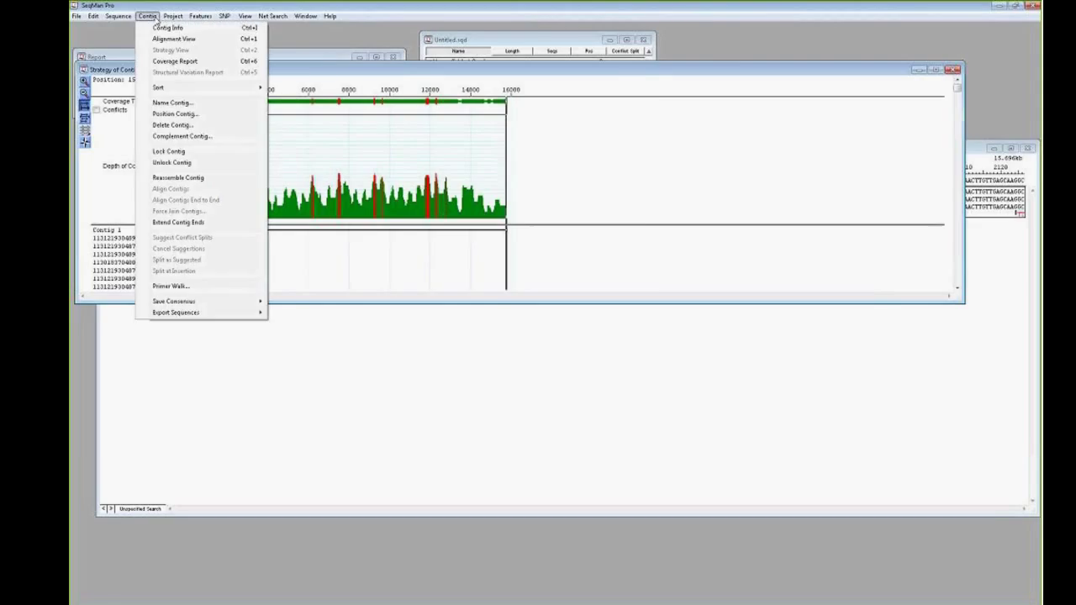
{"action": "left_click", "coordinate": [192, 288]}
{"action": "left_click_drag", "start_coordinate": [498, 89], "coordinate": [667, 110]}
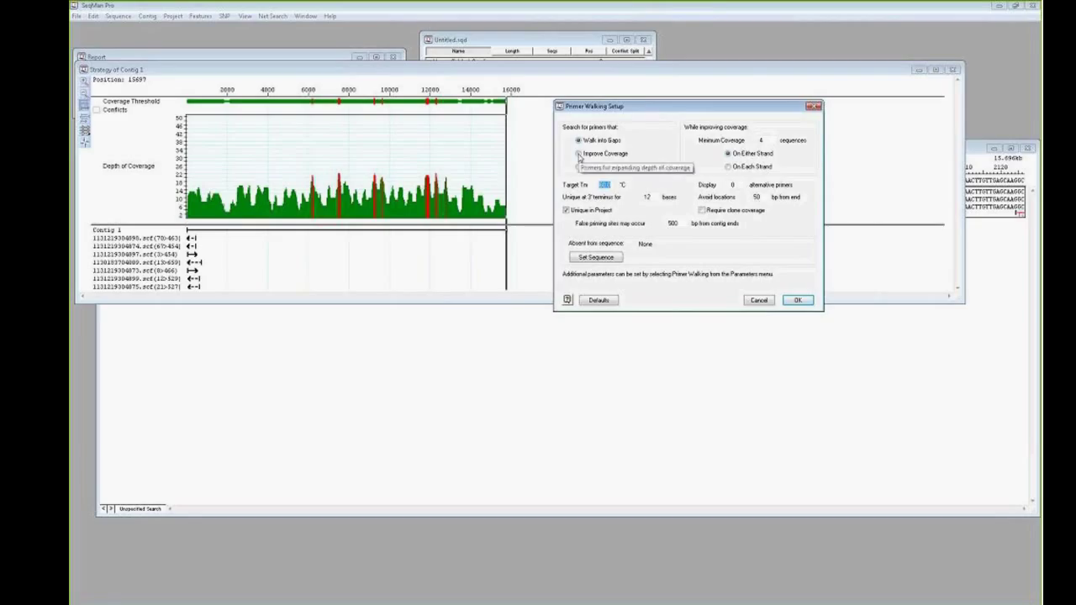
{"action": "left_click", "coordinate": [578, 153]}
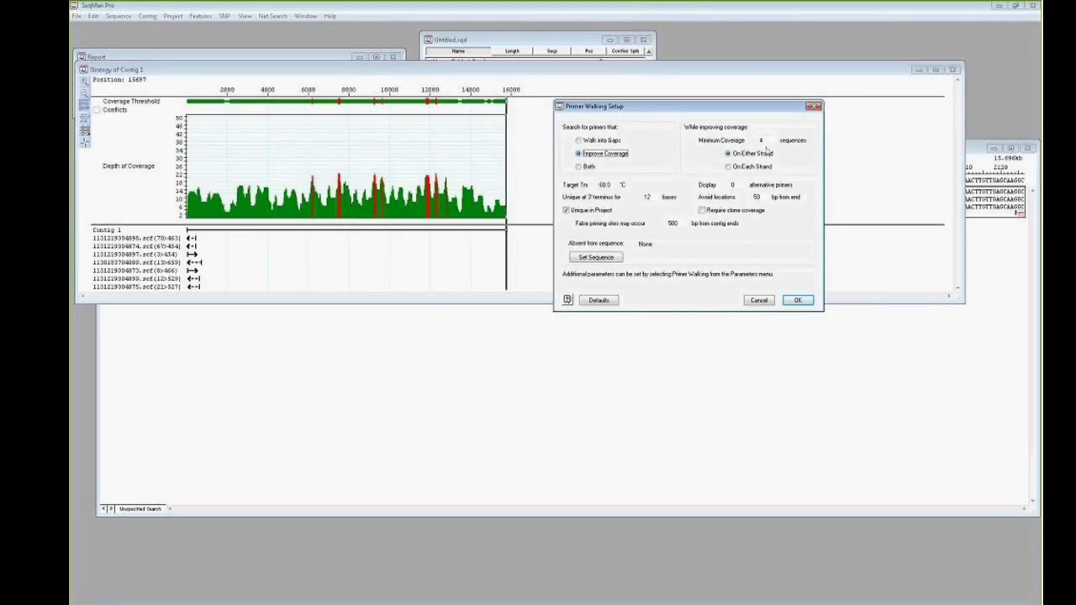
{"action": "left_click", "coordinate": [765, 139]}
{"action": "left_click", "coordinate": [793, 303]}
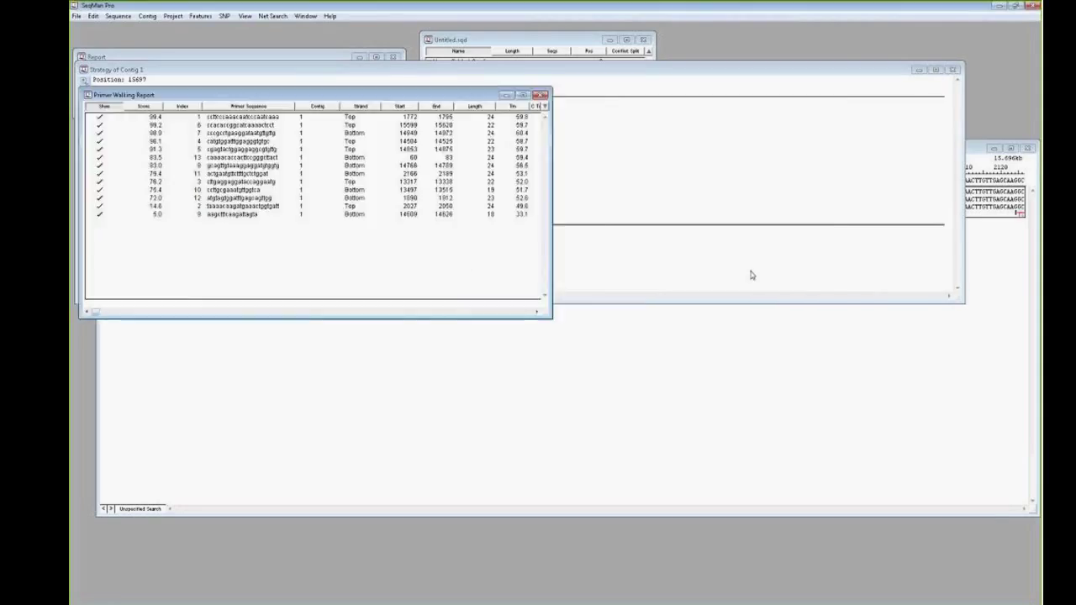
- Move the primer report clear of the coverage plot, magnify the plot two levels, and compare it with the listed primers
{"action": "left_click_drag", "start_coordinate": [478, 91], "coordinate": [516, 52]}
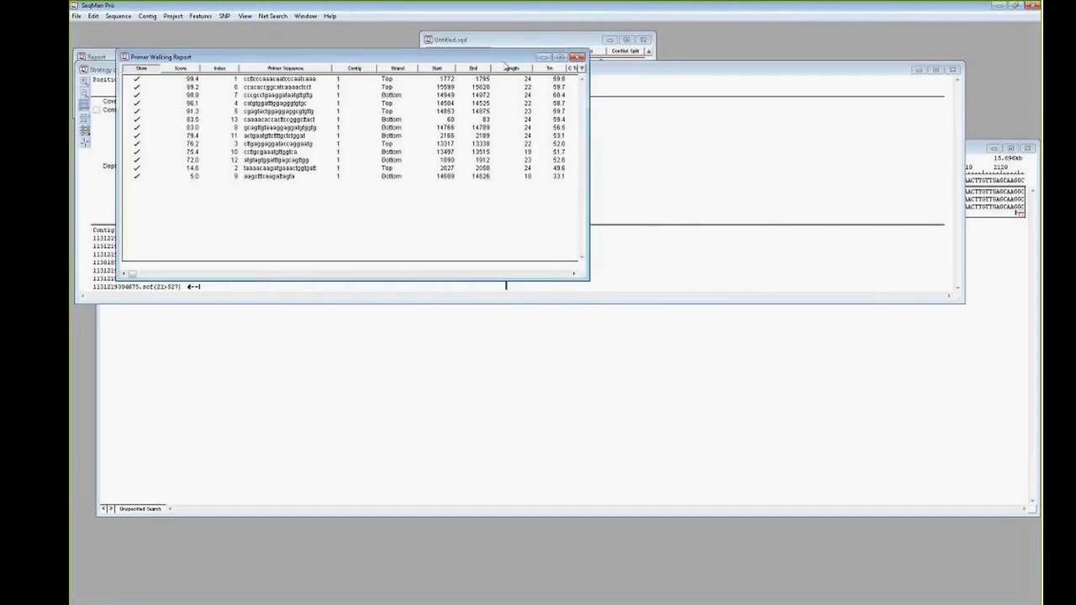
{"action": "left_click_drag", "start_coordinate": [261, 49], "coordinate": [397, 225]}
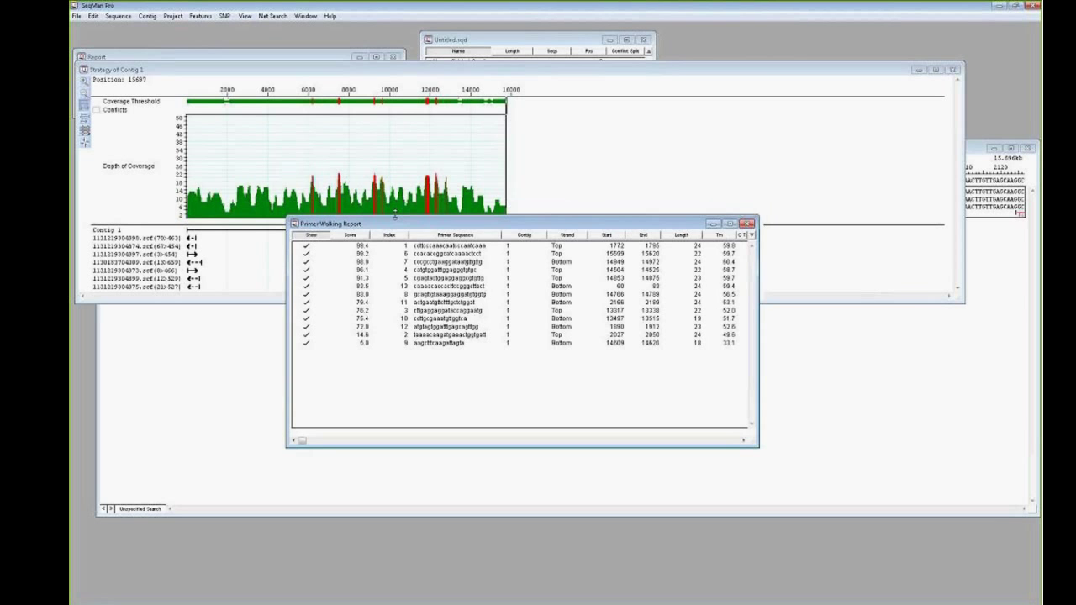
{"action": "left_click", "coordinate": [95, 78]}
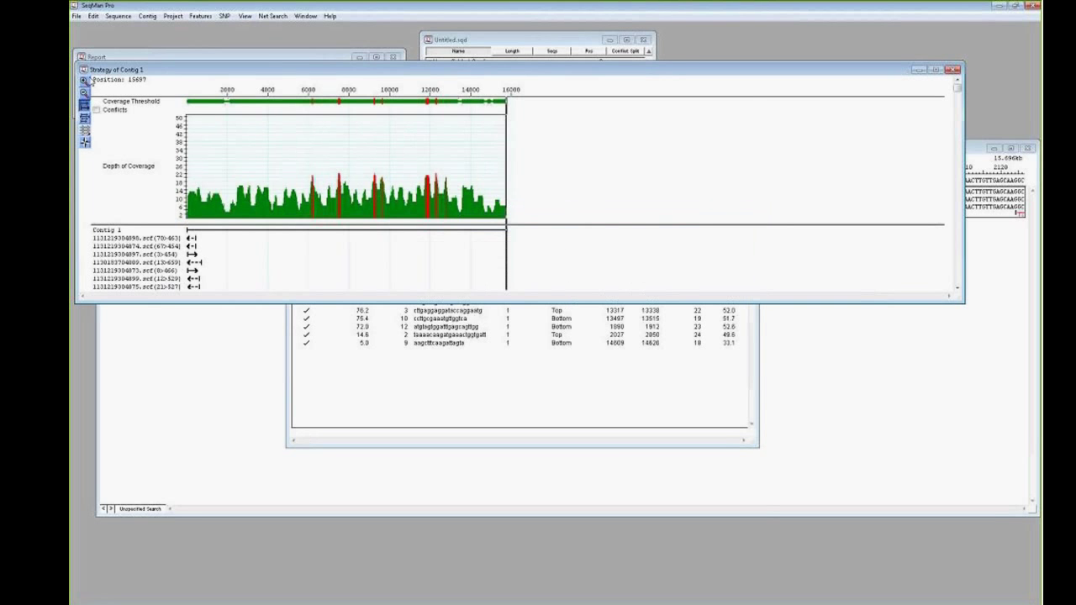
{"action": "left_click", "coordinate": [84, 81]}
{"action": "left_click", "coordinate": [85, 80]}
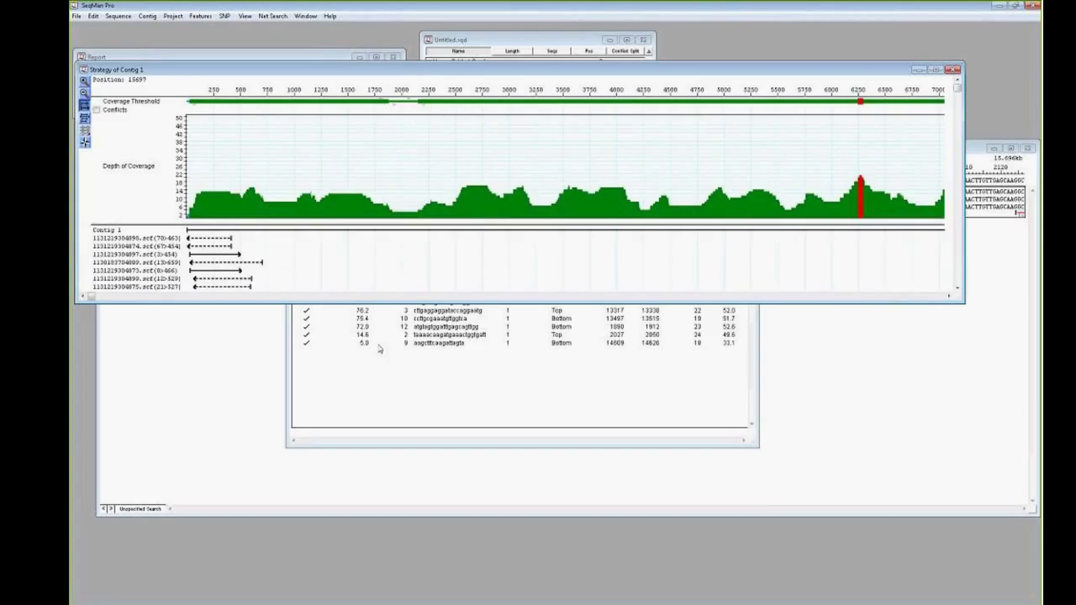
{"action": "left_click", "coordinate": [388, 379]}
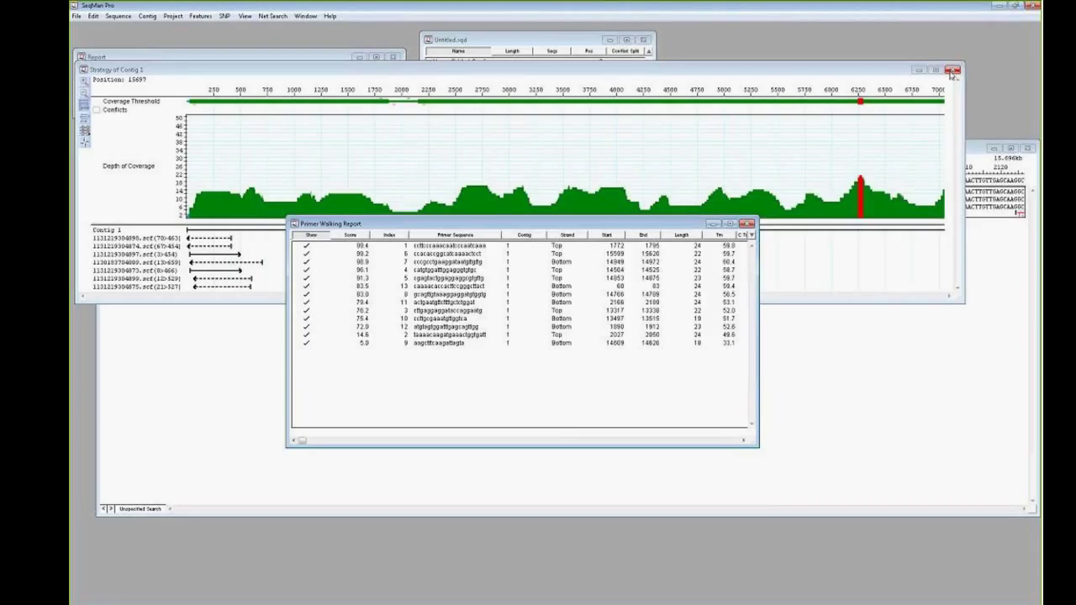
- Close the mumps assembly project without saving its changes and start a new, empty project
{"action": "left_click", "coordinate": [643, 39]}
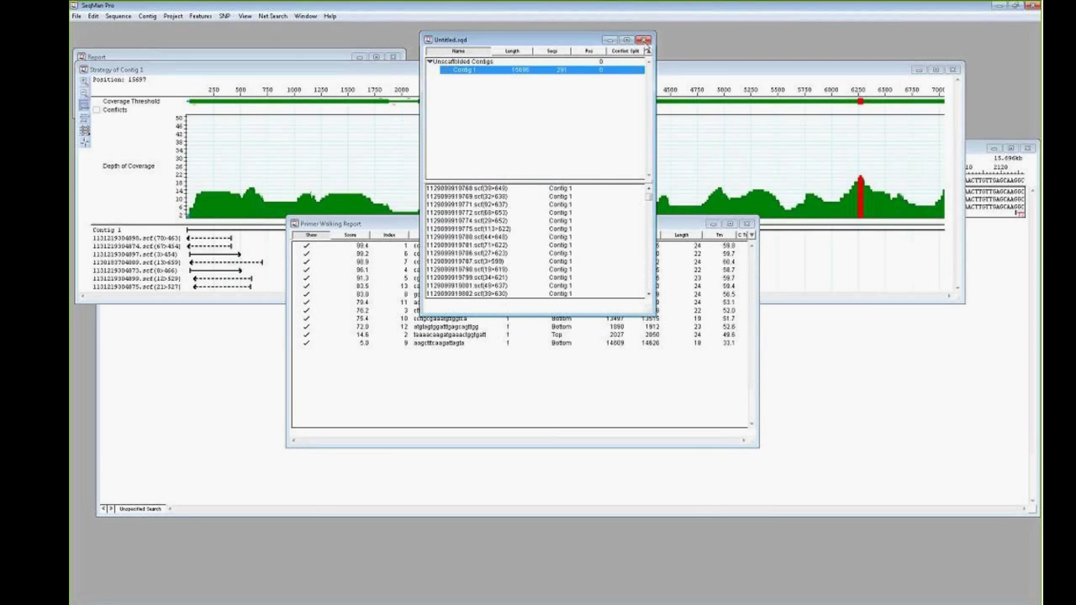
{"action": "left_click", "coordinate": [643, 39]}
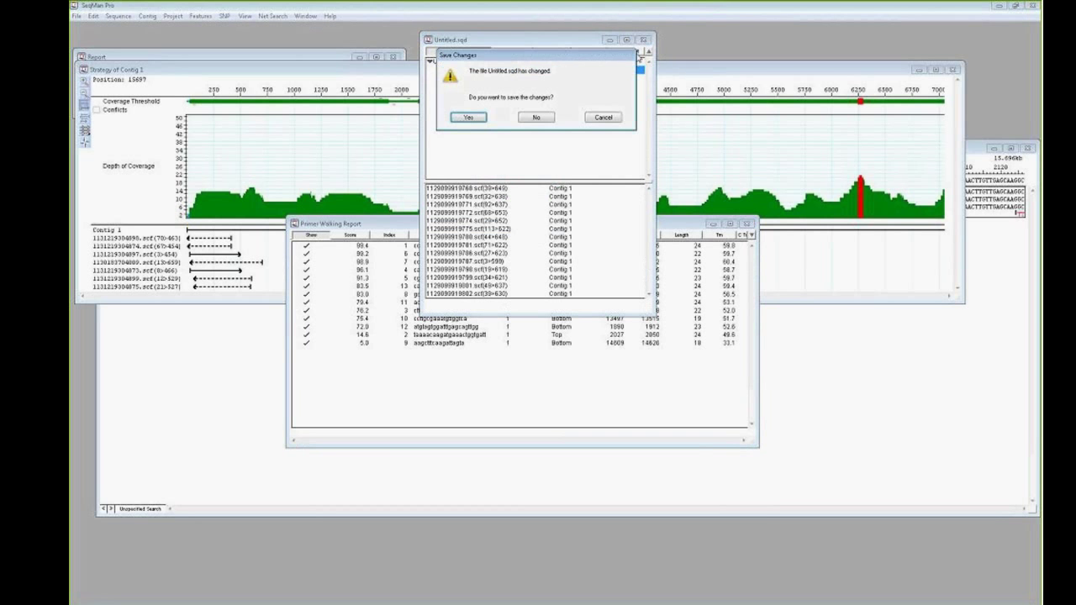
{"action": "left_click", "coordinate": [547, 118]}
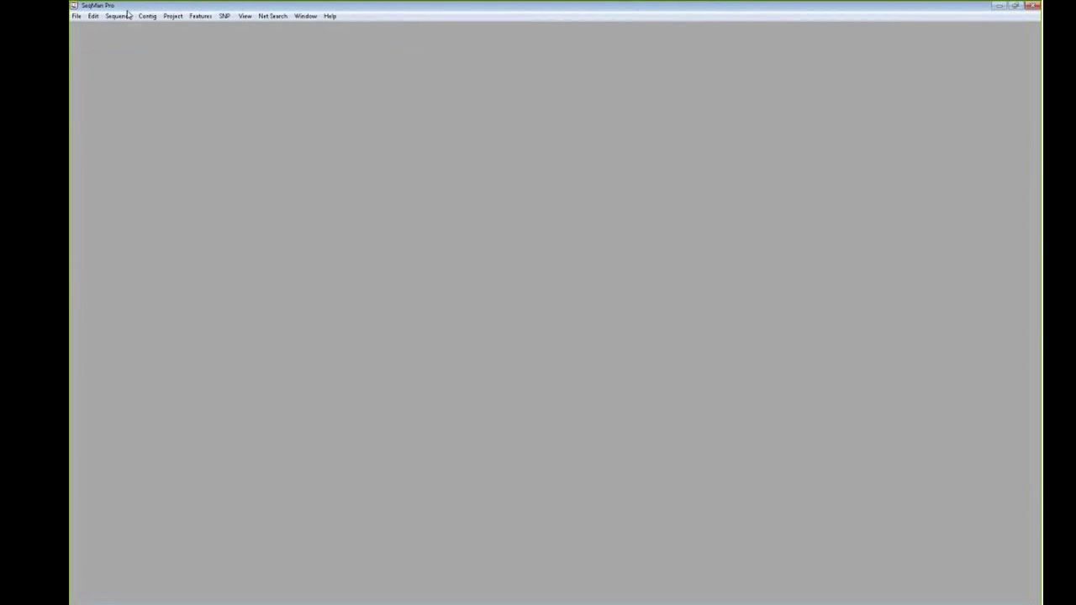
{"action": "left_click", "coordinate": [76, 18]}
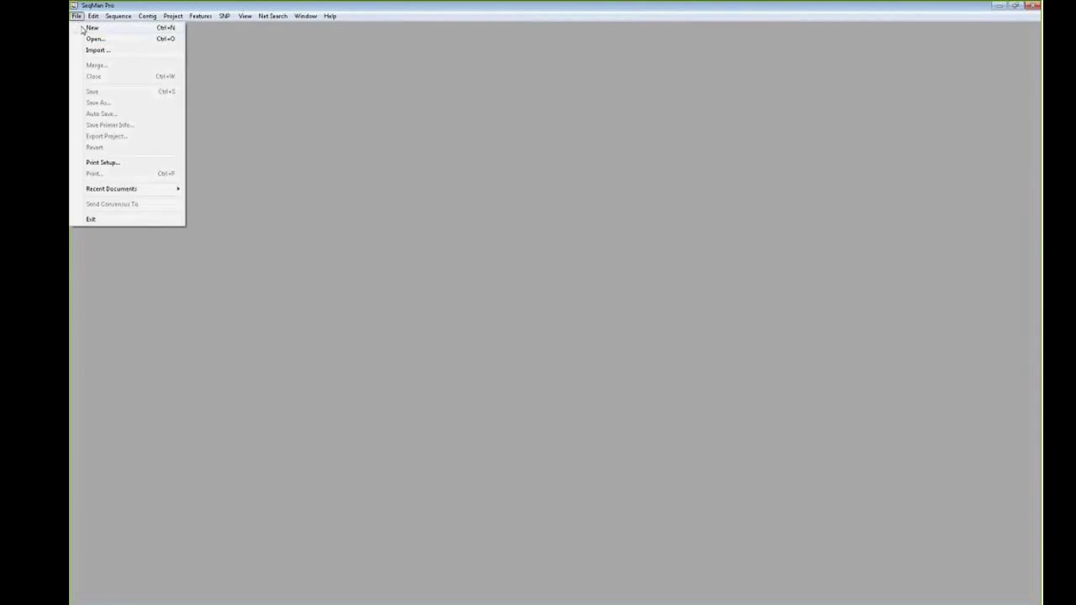
{"action": "left_click", "coordinate": [85, 29]}
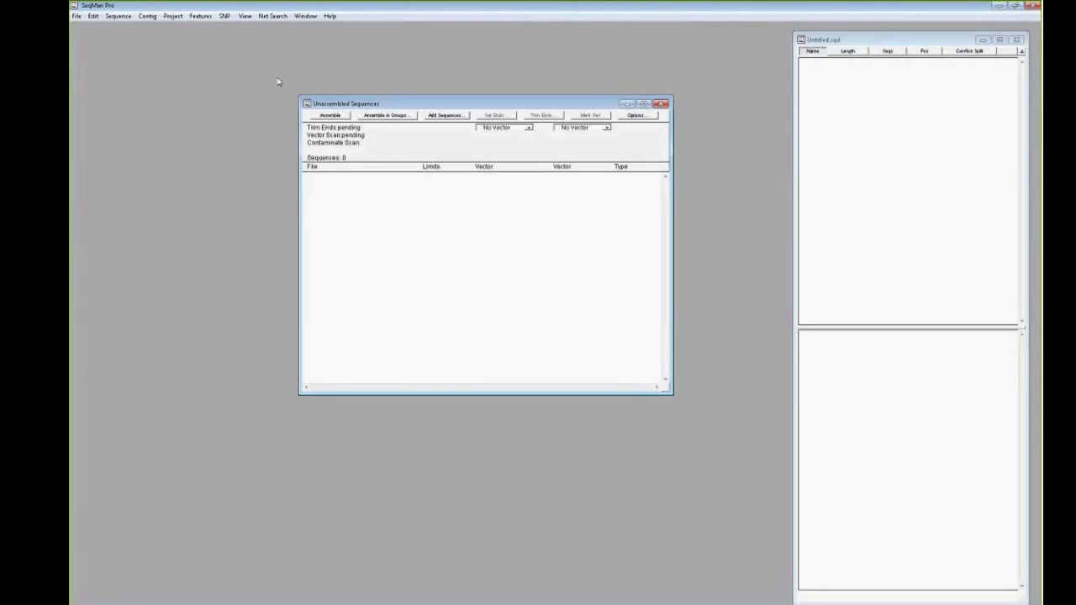
- Add all sequences from the SNP Demo folder, Reference.seq plus the Sample1 to Sample3 traces, to the unassembled list
{"action": "left_click", "coordinate": [434, 116]}
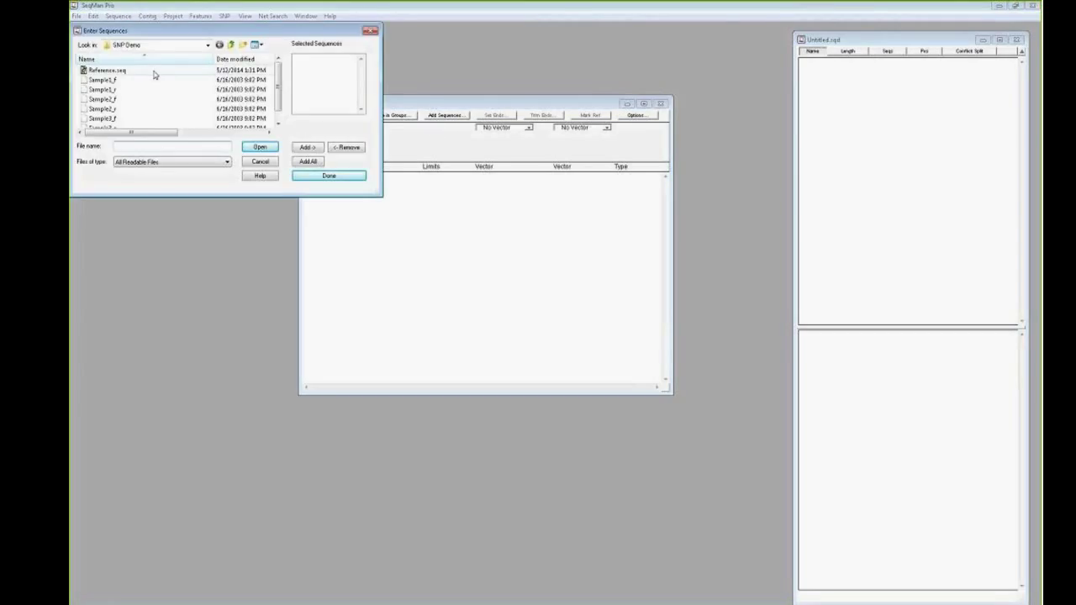
{"action": "left_click", "coordinate": [153, 75]}
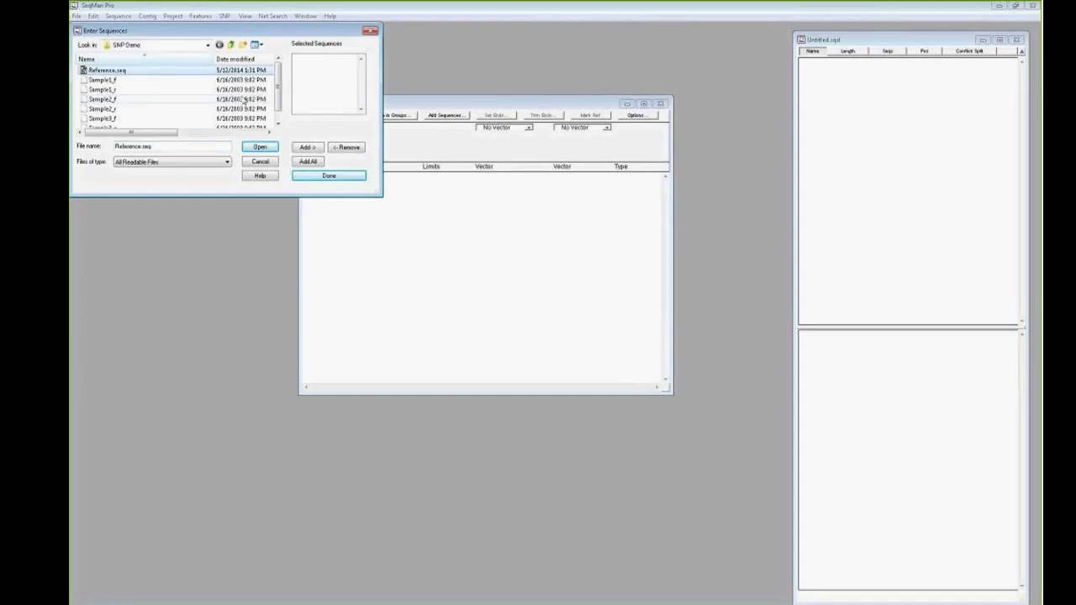
{"action": "left_click", "coordinate": [308, 161]}
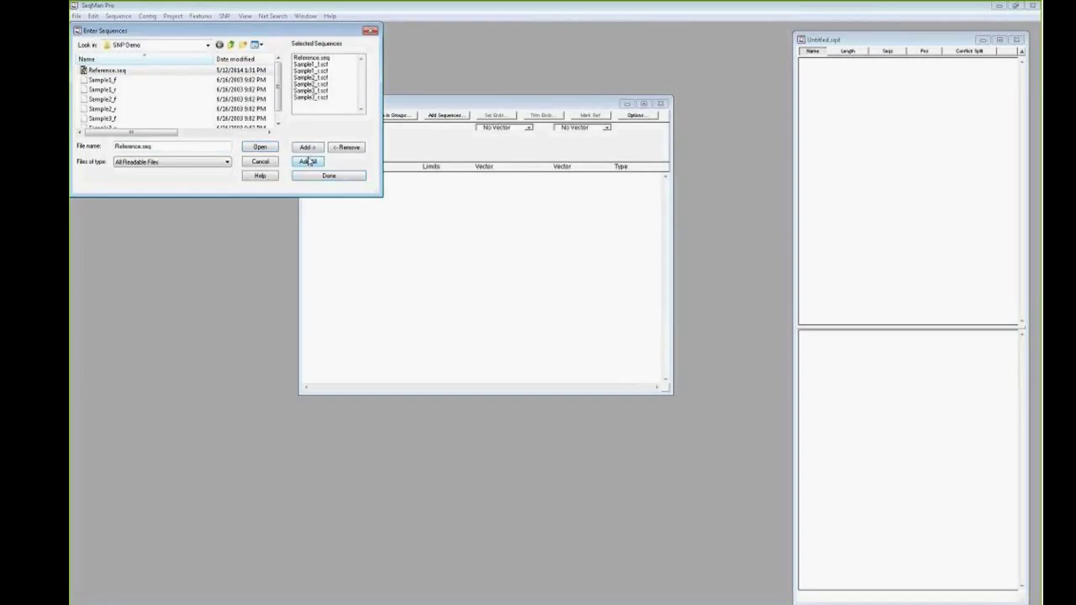
{"action": "left_click", "coordinate": [329, 176]}
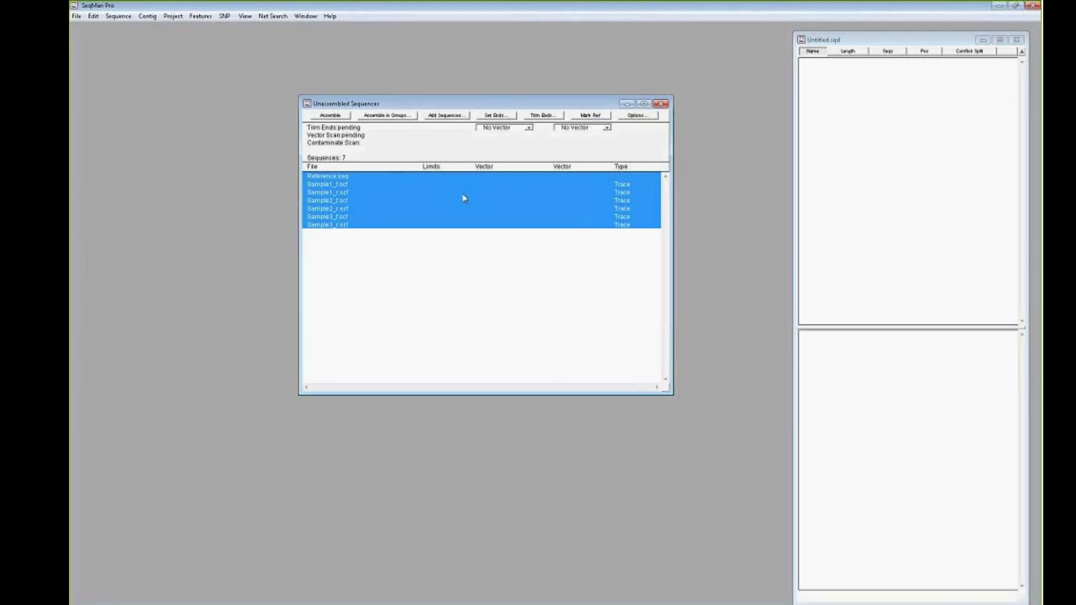
- Review the forward and reverse sample traces in the list and mark Reference.seq as the reference sequence
{"action": "left_click", "coordinate": [344, 184]}
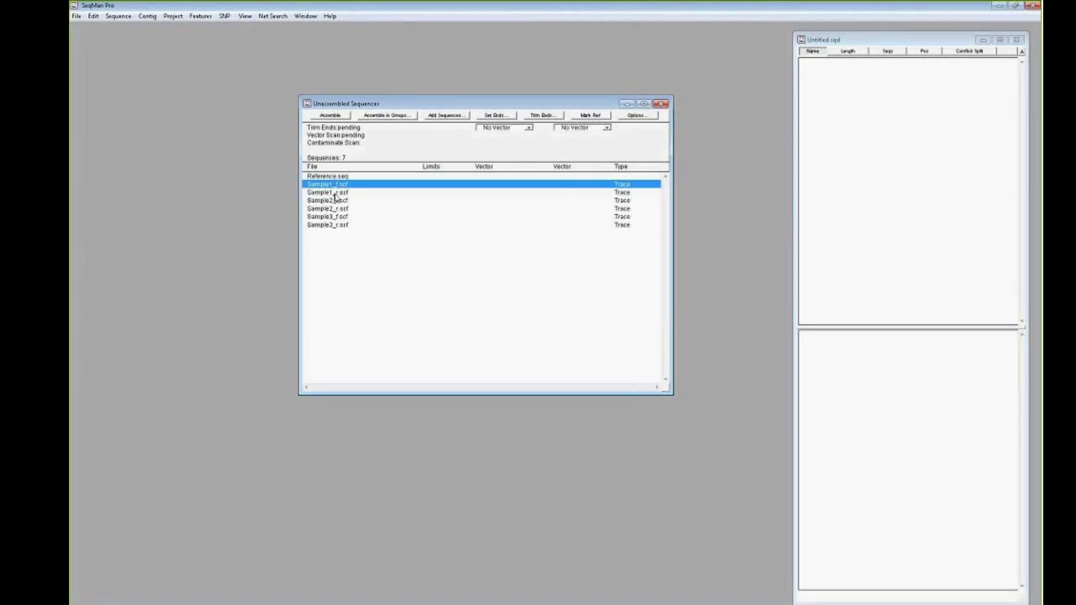
{"action": "left_click", "coordinate": [335, 192]}
{"action": "left_click", "coordinate": [337, 202]}
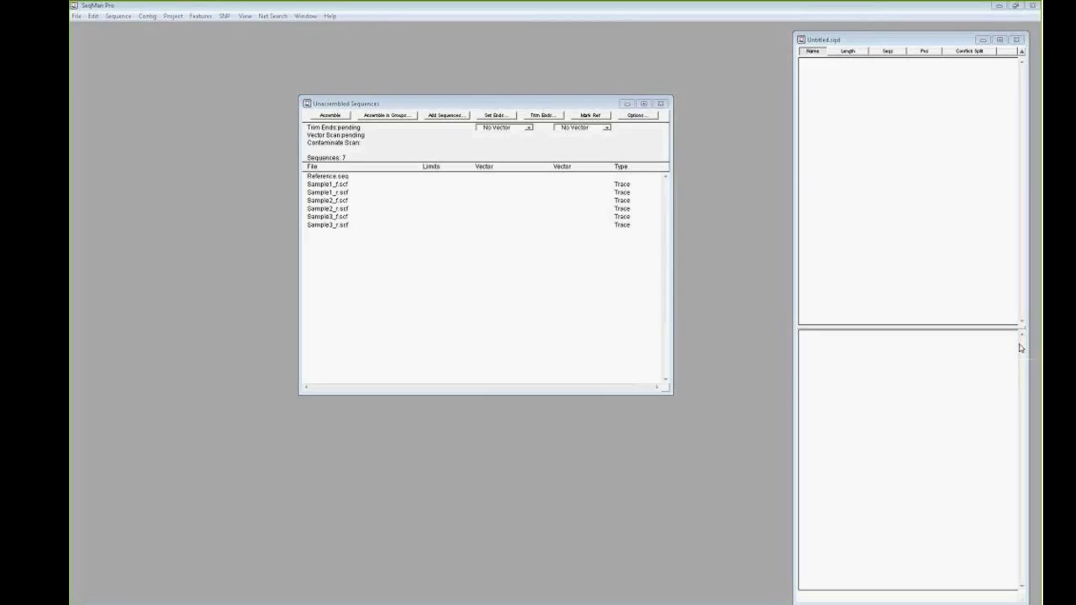
{"action": "left_click", "coordinate": [333, 180]}
{"action": "left_click", "coordinate": [333, 179]}
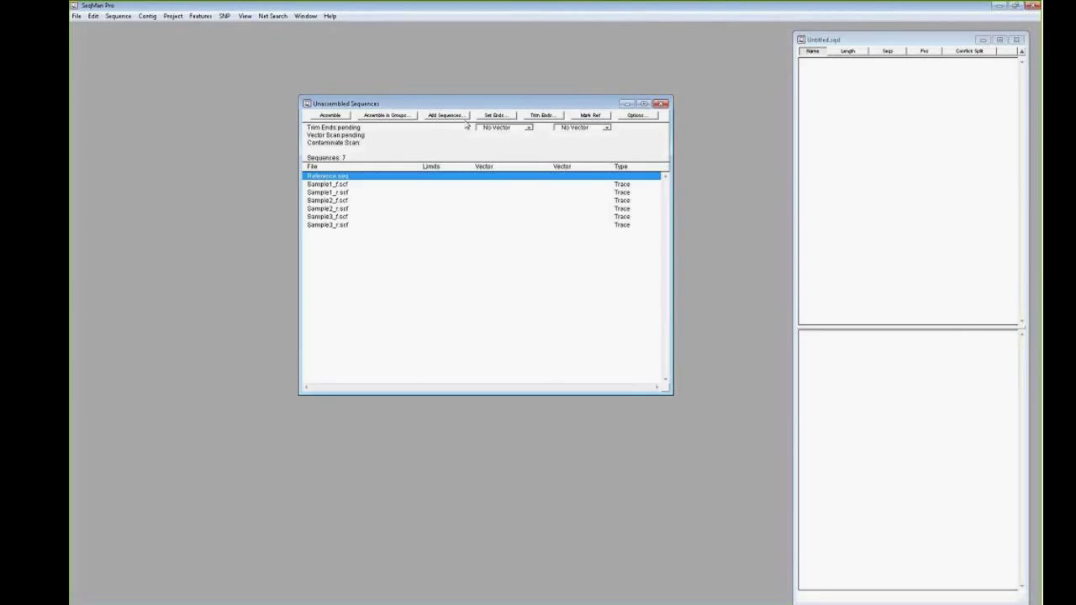
{"action": "left_click", "coordinate": [589, 115]}
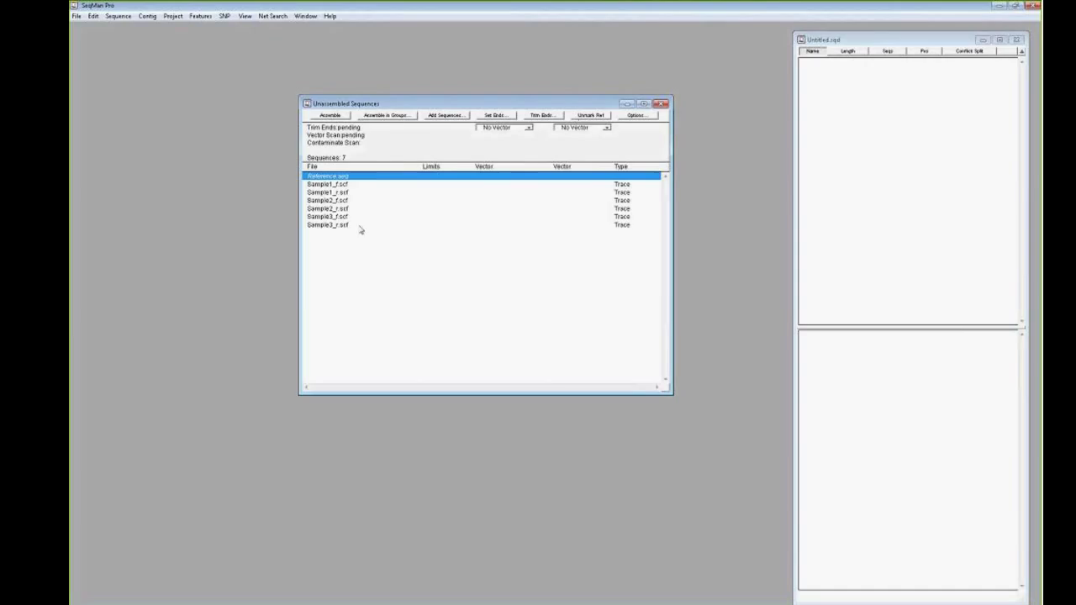
- Assemble the sequences in groups, using the "Sample1" portion of the example name Sample1_f.scf as the group identifier
{"action": "left_click", "coordinate": [387, 118]}
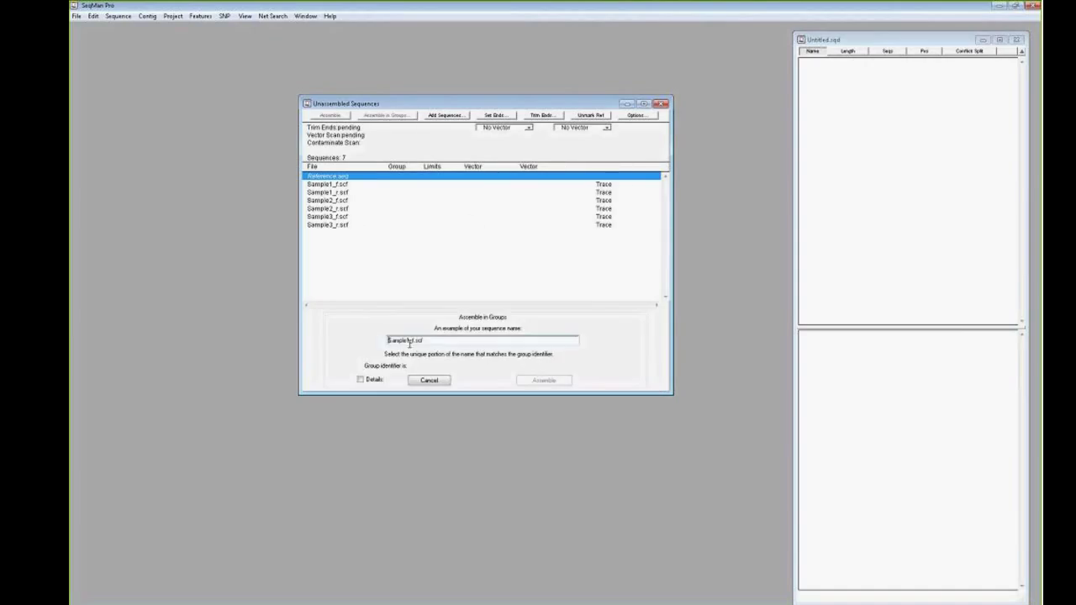
{"action": "left_click_drag", "start_coordinate": [410, 341], "coordinate": [376, 345]}
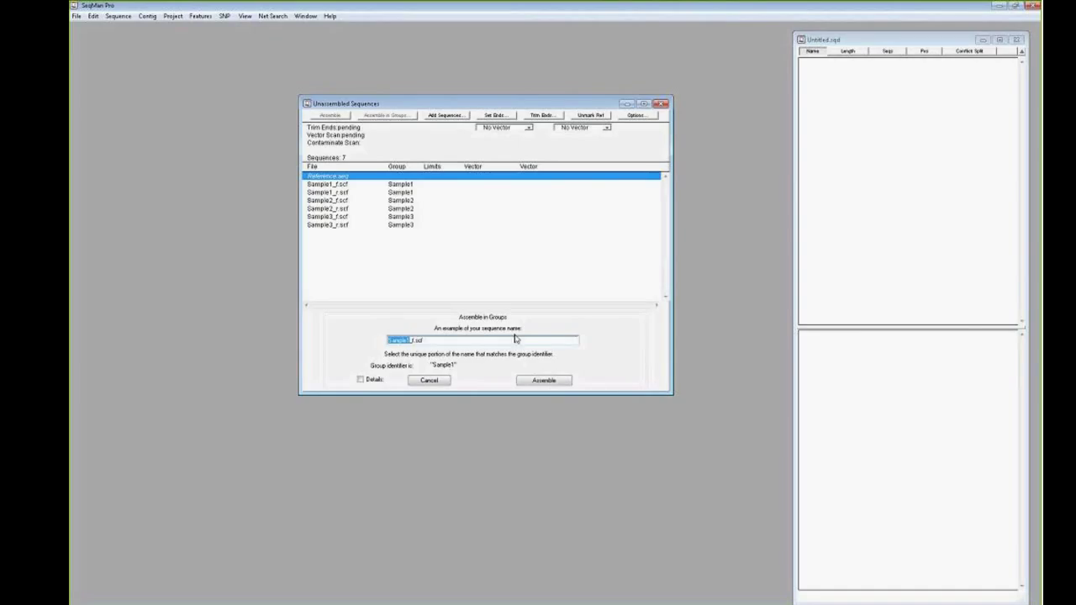
{"action": "left_click", "coordinate": [544, 380]}
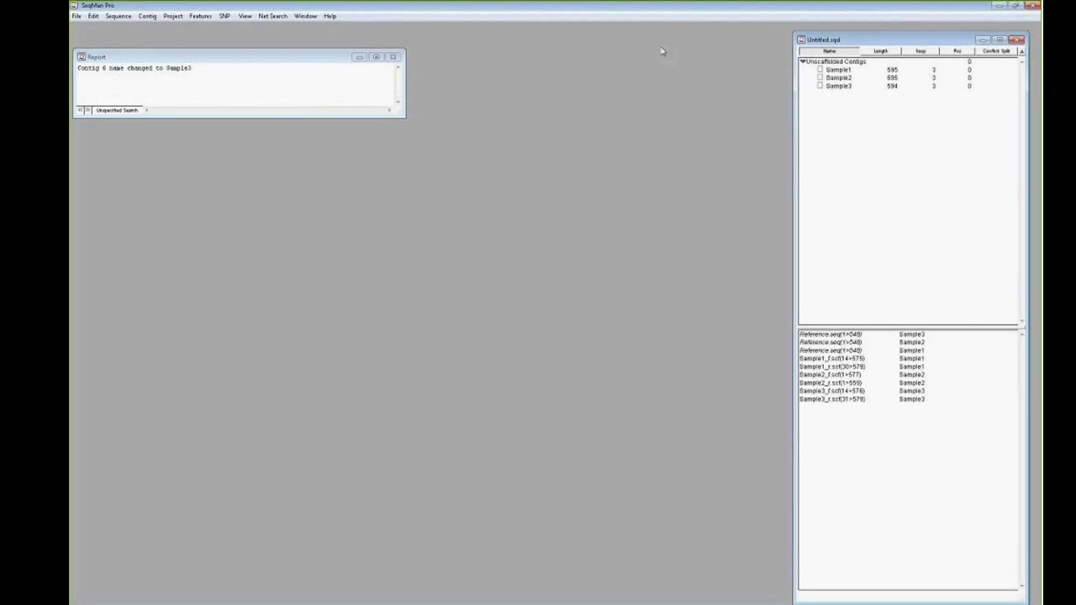
- Open the Sample1 alignment in a widened window and examine both expanded traces against the reference's features
{"action": "left_click_drag", "start_coordinate": [881, 44], "coordinate": [533, 58]}
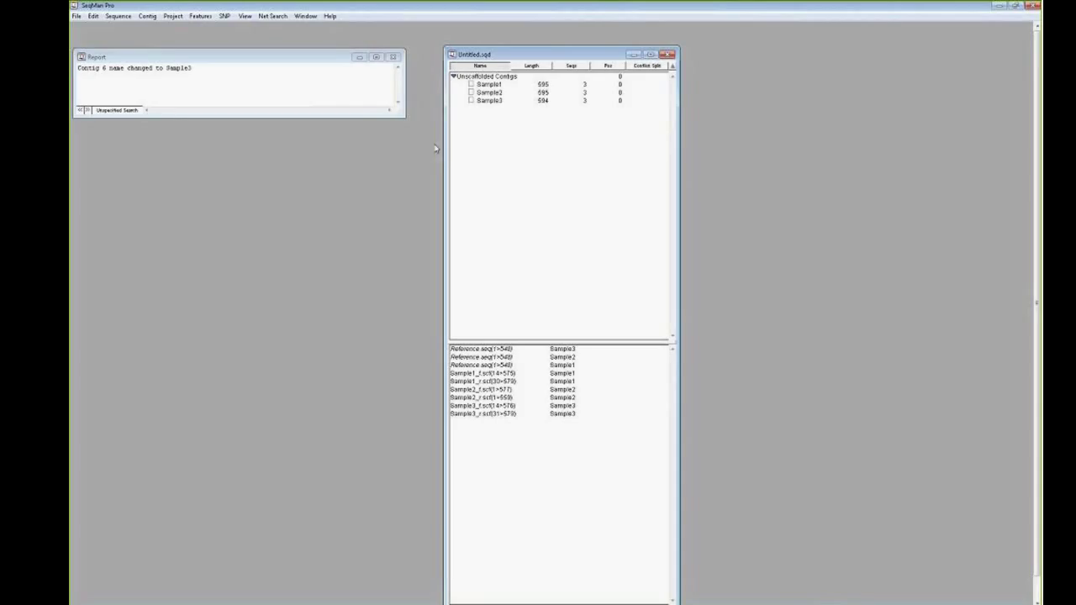
{"action": "double_click", "coordinate": [497, 86]}
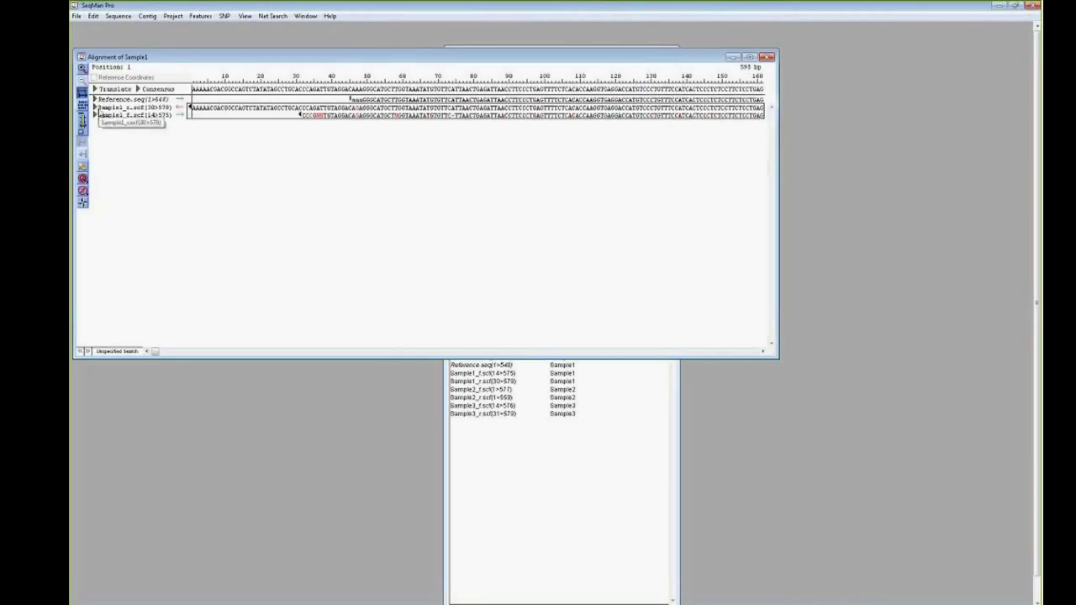
{"action": "left_click", "coordinate": [94, 108]}
{"action": "left_click", "coordinate": [94, 165]}
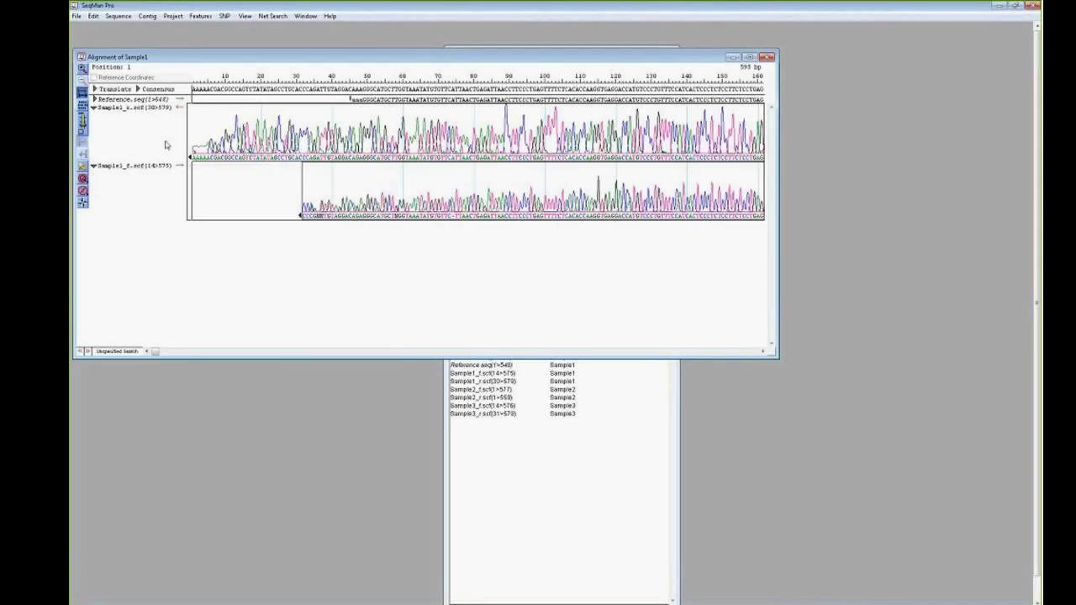
{"action": "left_click", "coordinate": [94, 99]}
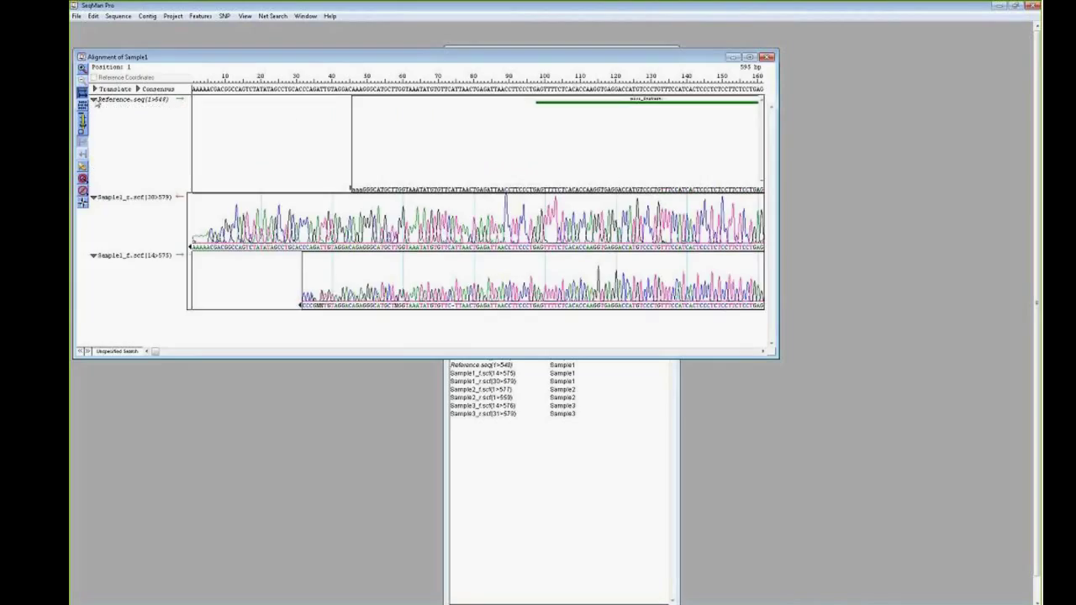
{"action": "left_click_drag", "start_coordinate": [779, 162], "coordinate": [998, 148]}
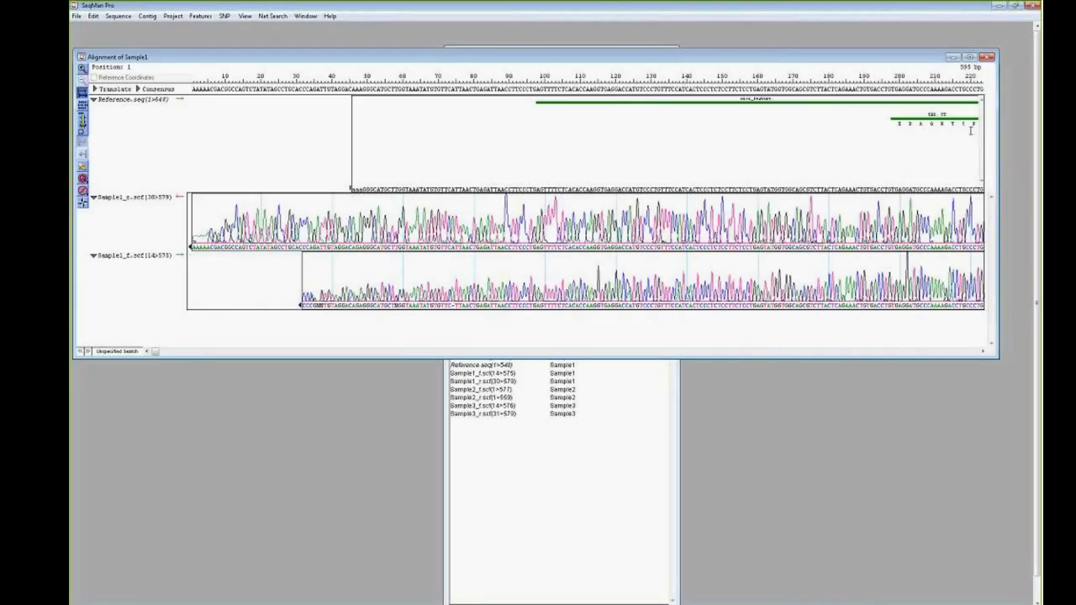
{"action": "left_click_drag", "start_coordinate": [155, 354], "coordinate": [263, 364]}
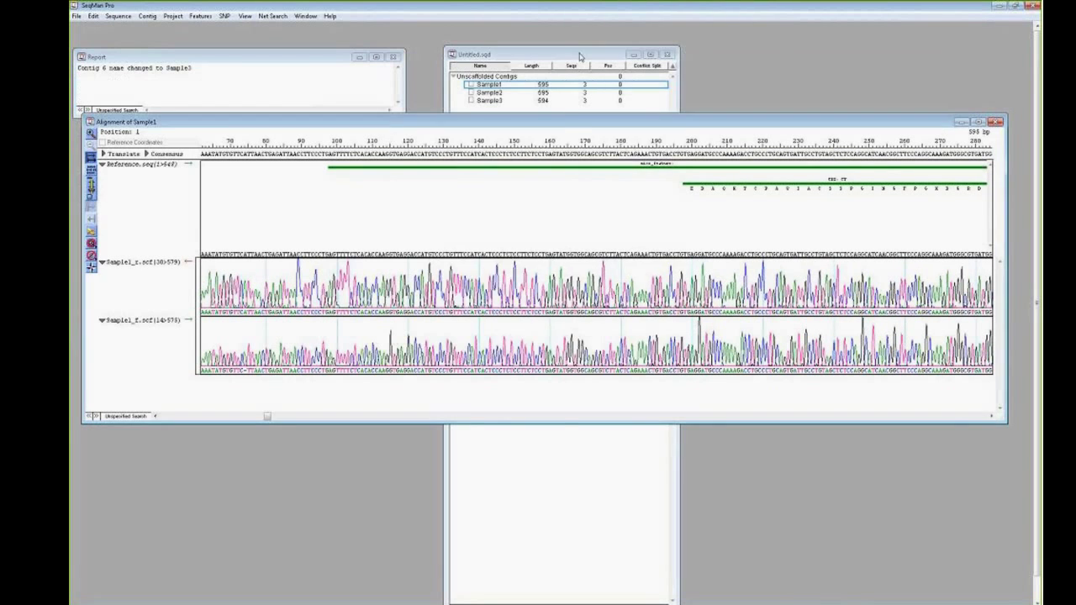
- Generate a SNP Report for all unscaffolded contigs and maximize the report window to show every column
{"action": "left_click", "coordinate": [580, 57]}
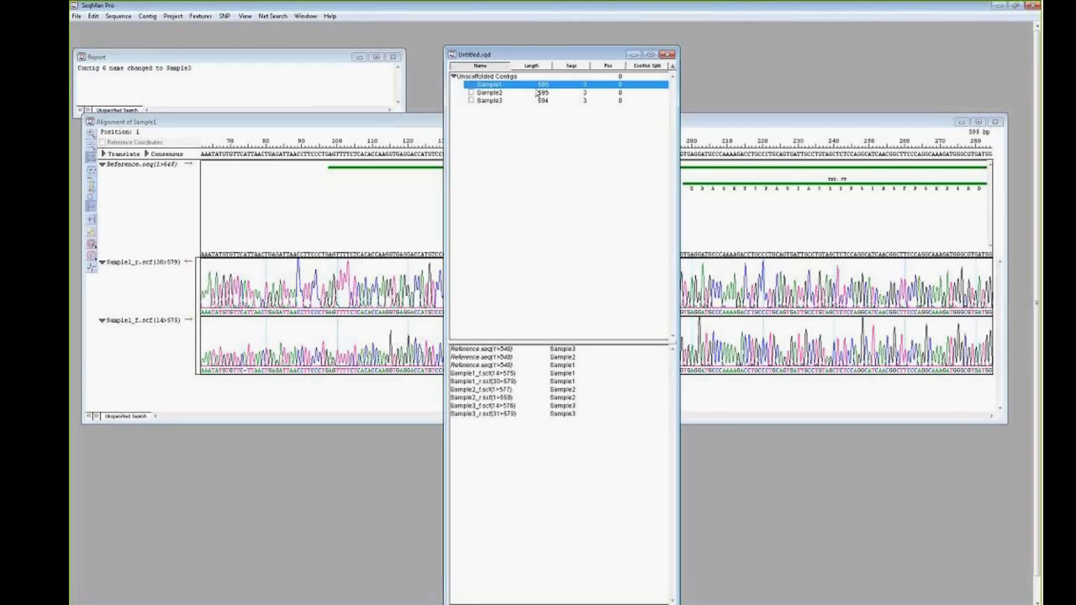
{"action": "key", "text": "Up"}
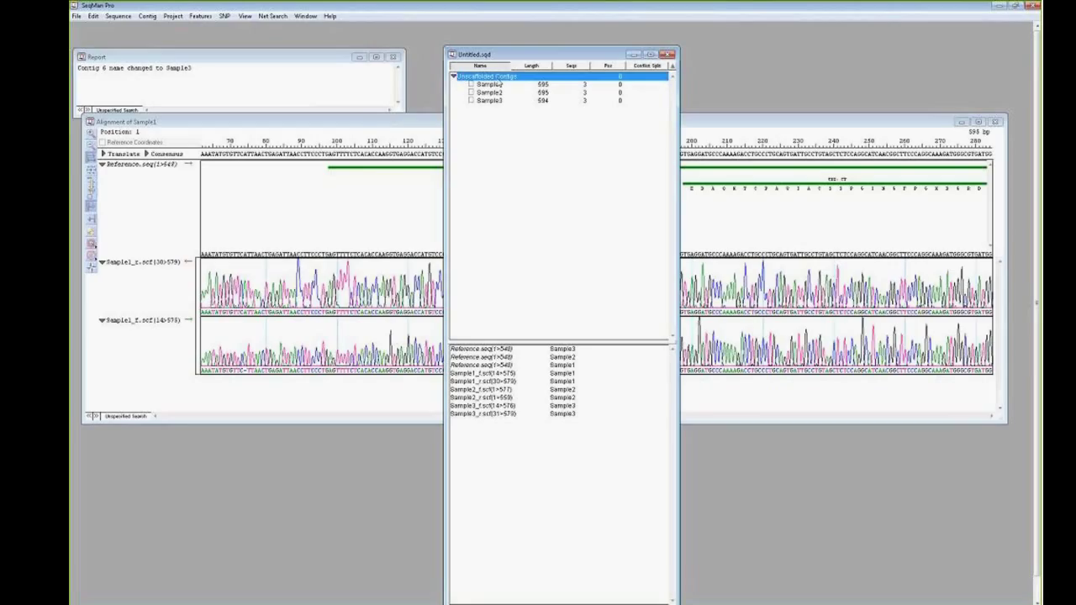
{"action": "left_click", "coordinate": [224, 19]}
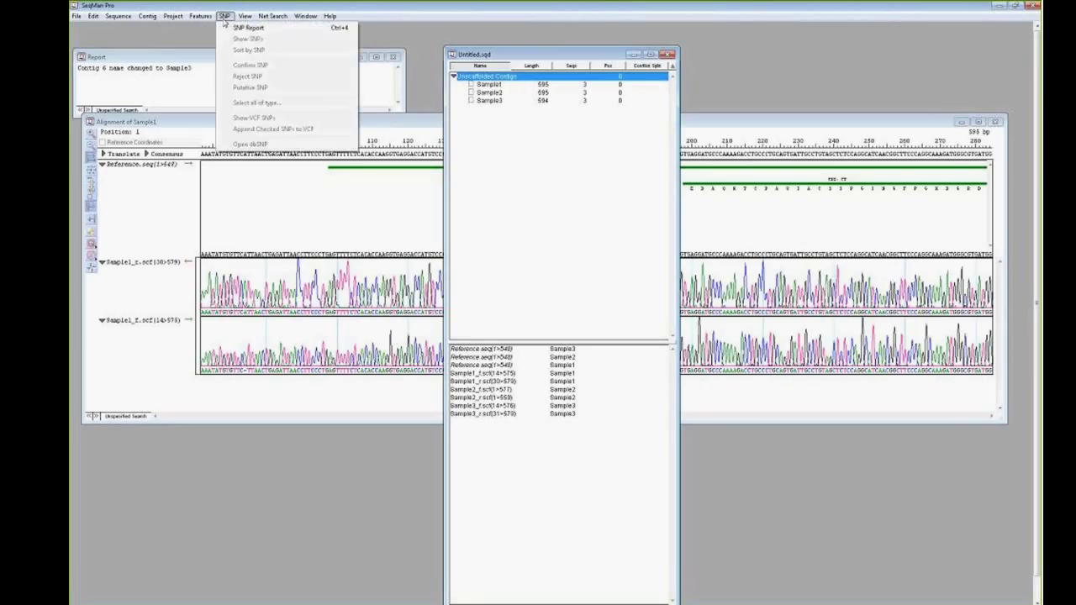
{"action": "left_click", "coordinate": [233, 30]}
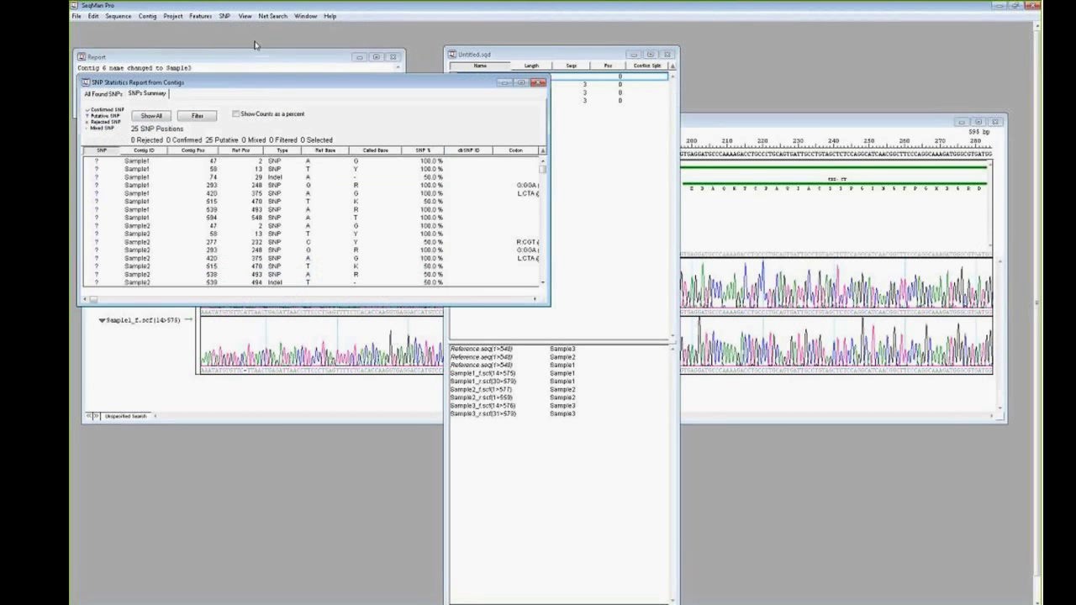
{"action": "left_click_drag", "start_coordinate": [407, 81], "coordinate": [663, 118]}
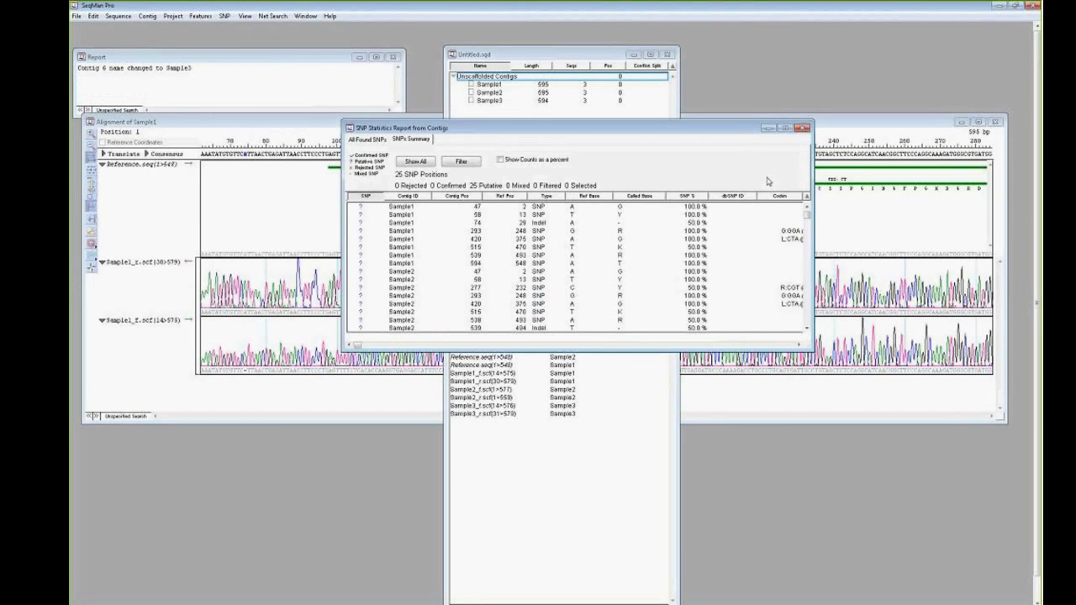
{"action": "double_click", "coordinate": [663, 120]}
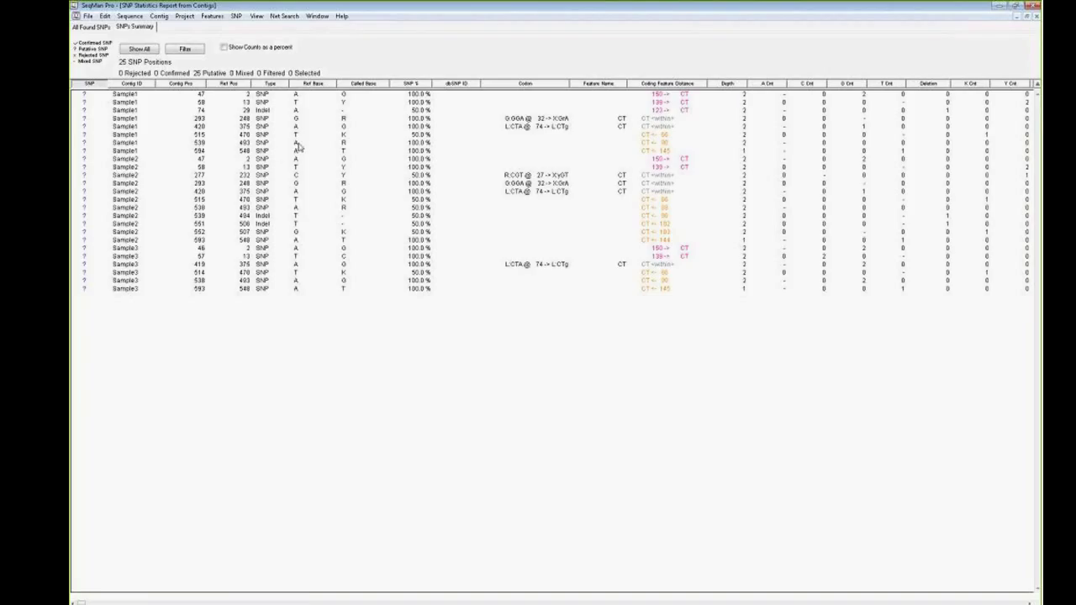
- Open the Sample2 alignment at the SNP at contig position 277 from the report and expand both sample traces
{"action": "left_click", "coordinate": [507, 177]}
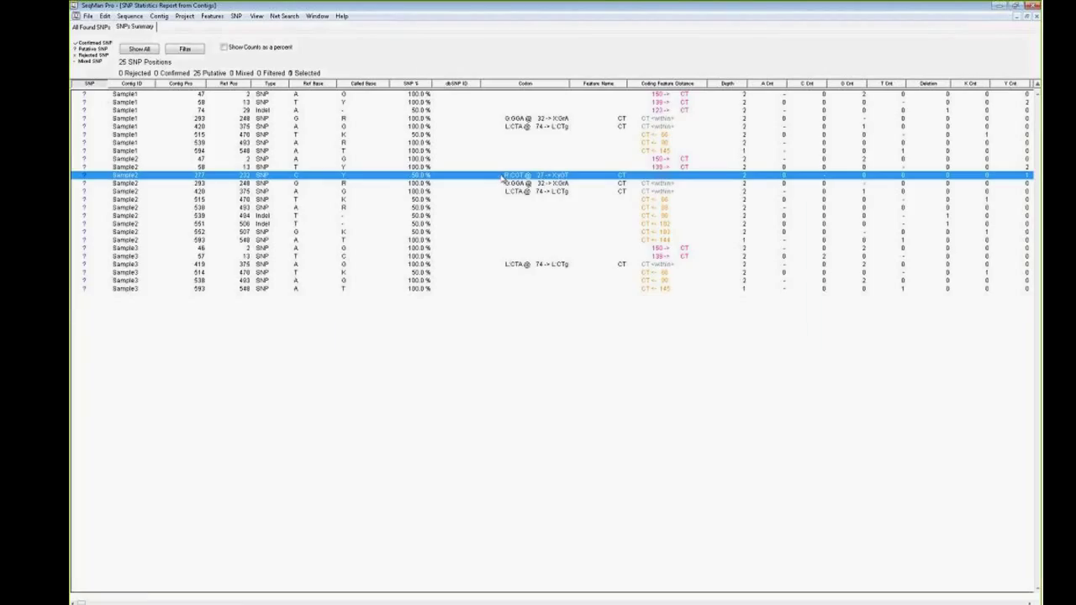
{"action": "double_click", "coordinate": [502, 177]}
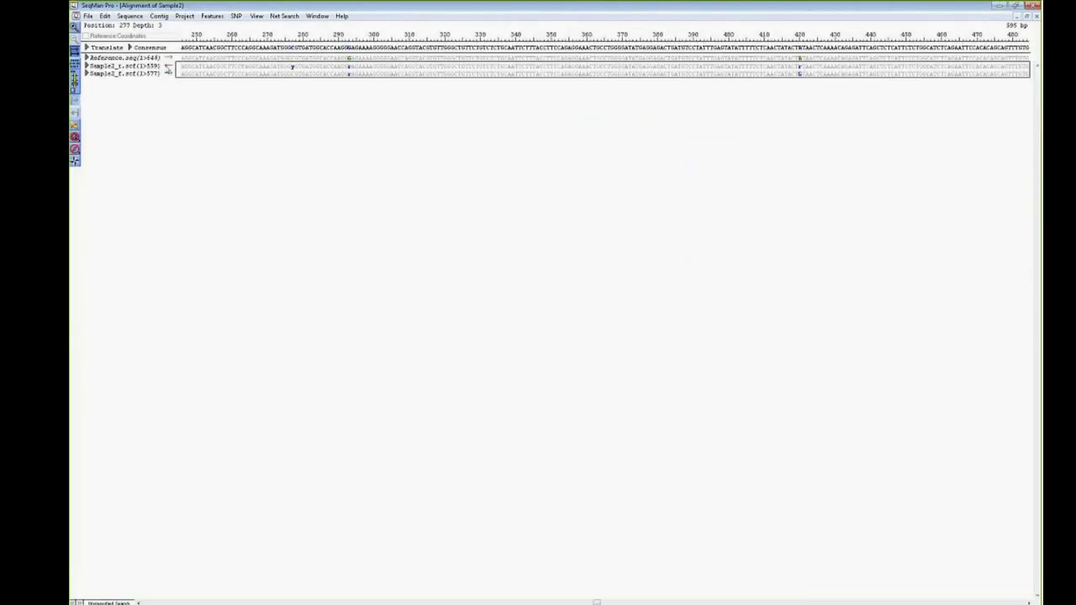
{"action": "left_click", "coordinate": [87, 66]}
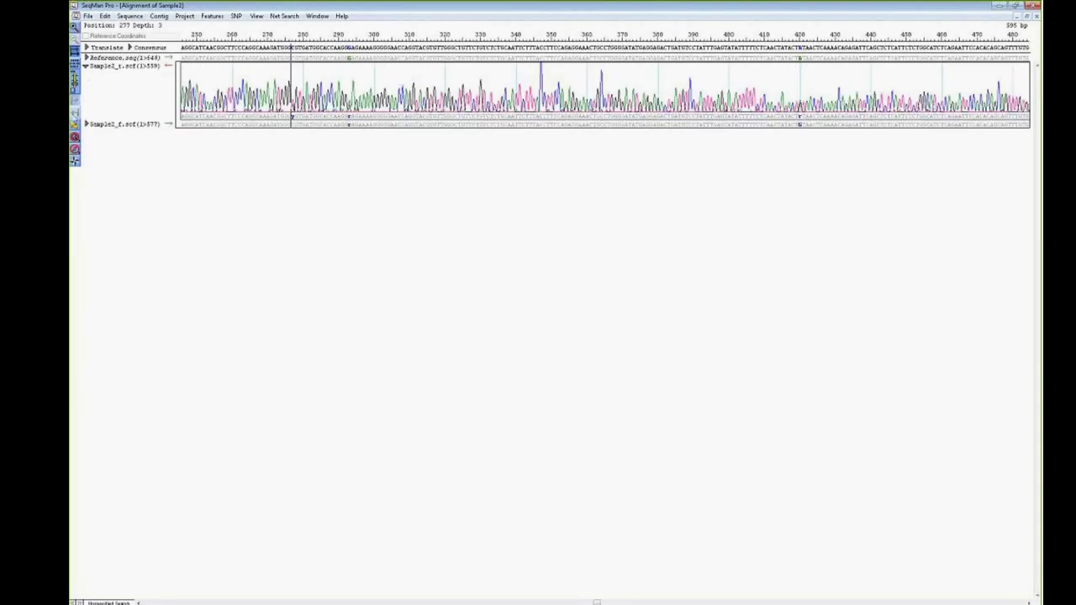
{"action": "left_click", "coordinate": [85, 123]}
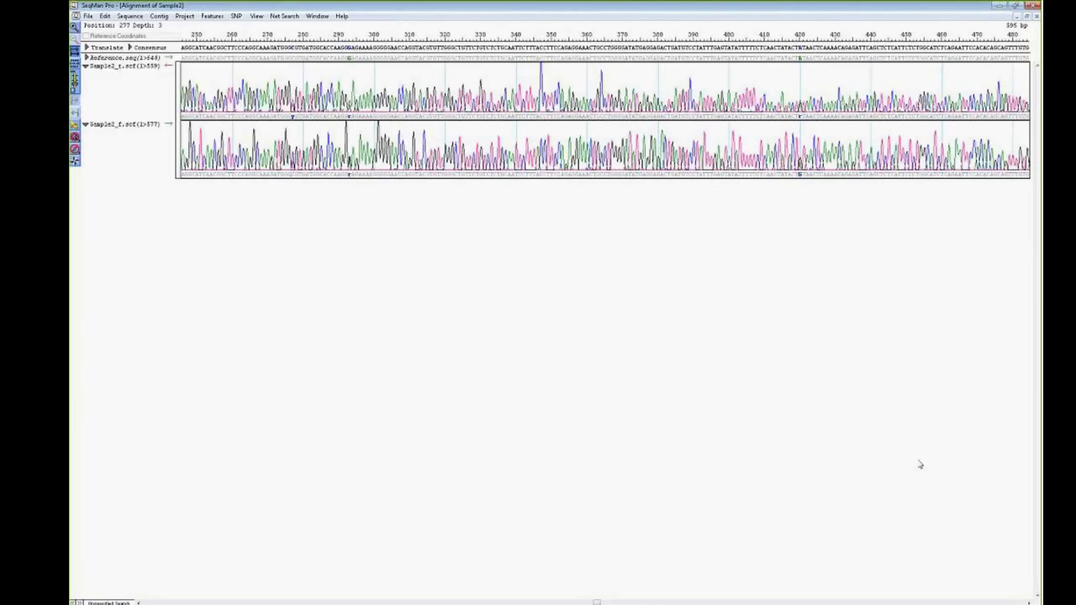
- Switch the Sample2 alignment's circular tool to its blue variant with the traces magnified, and minimize SeqMan Pro to return to DNASTAR Navigator
{"action": "left_click", "coordinate": [75, 137]}
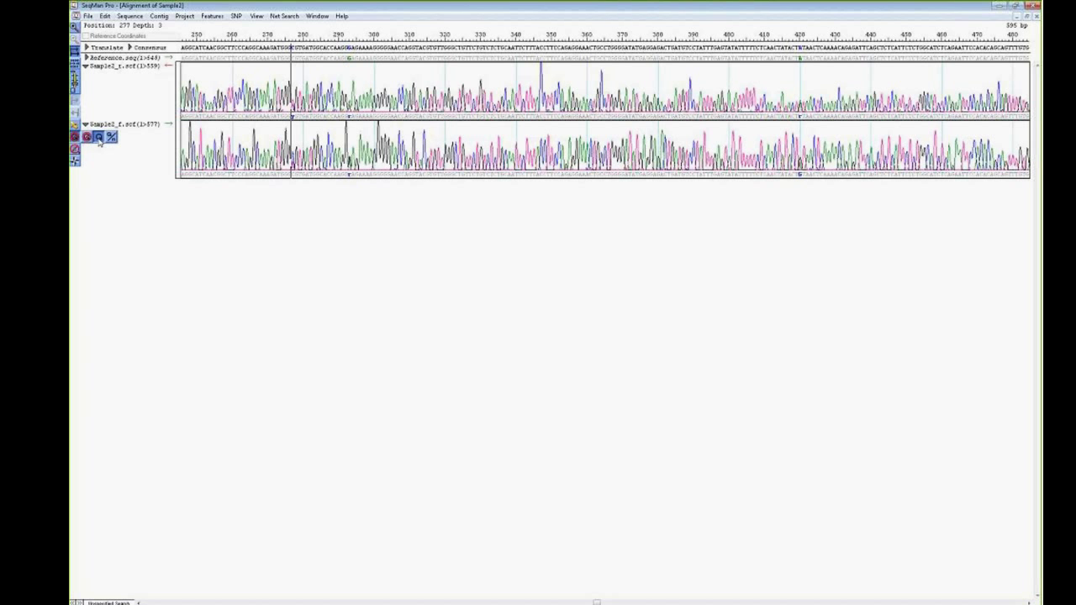
{"action": "left_click", "coordinate": [98, 138]}
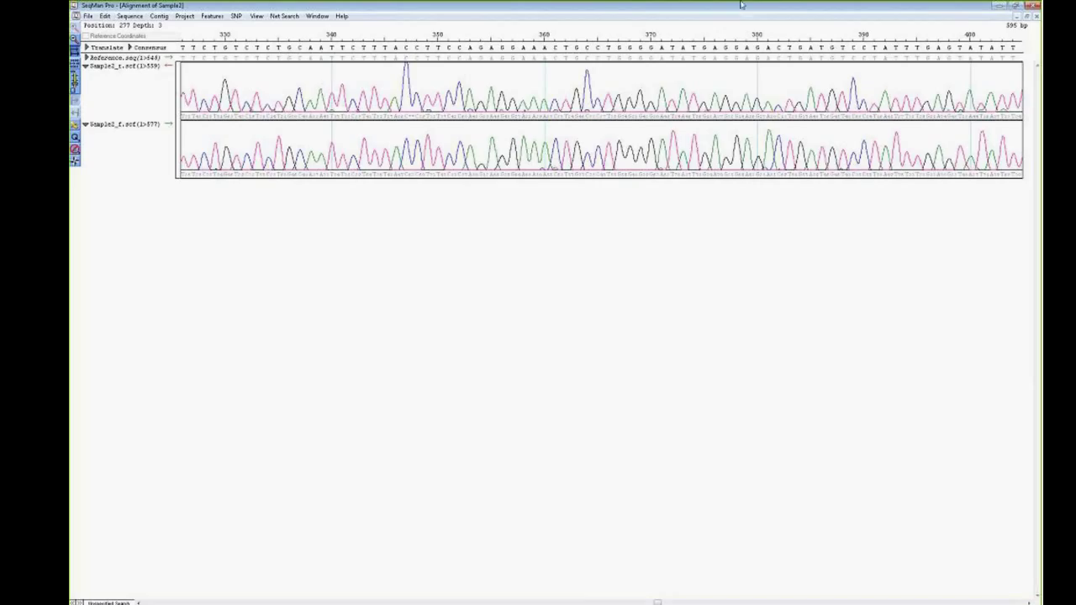
{"action": "left_click", "coordinate": [1002, 11]}
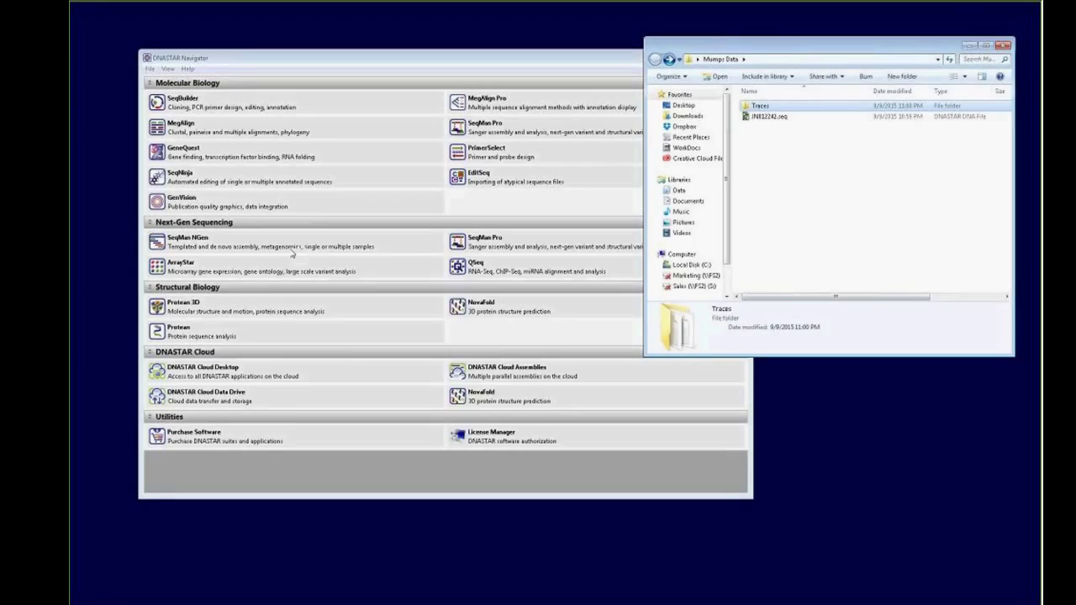
- Close the Mumps Data folder window and switch to the empty Untitled1.msa project in MegAlign Pro
{"action": "mouse_move", "coordinate": [292, 254]}
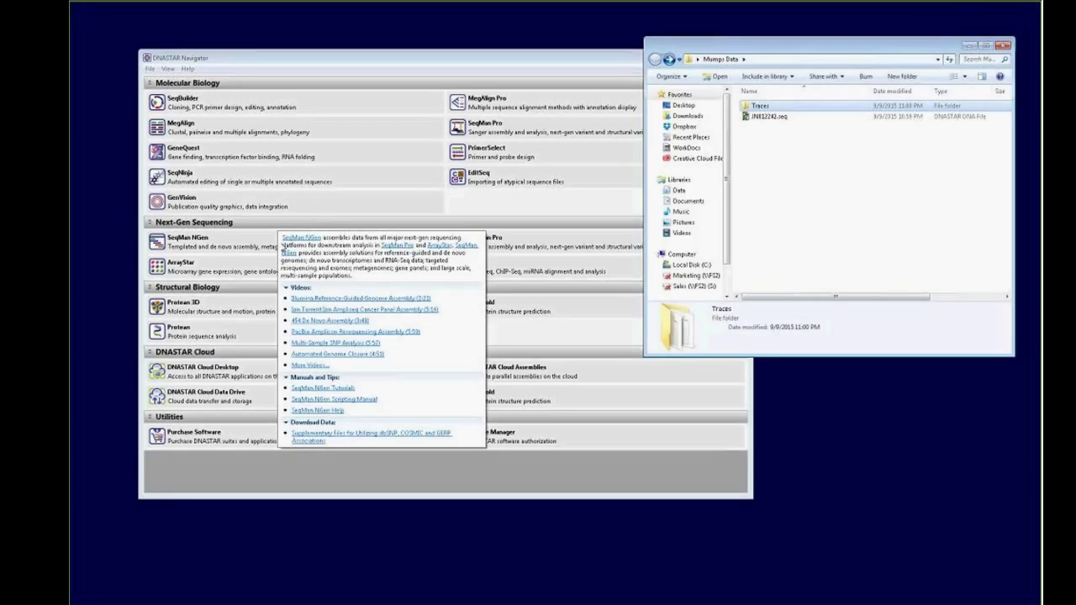
{"action": "left_click", "coordinate": [1003, 46]}
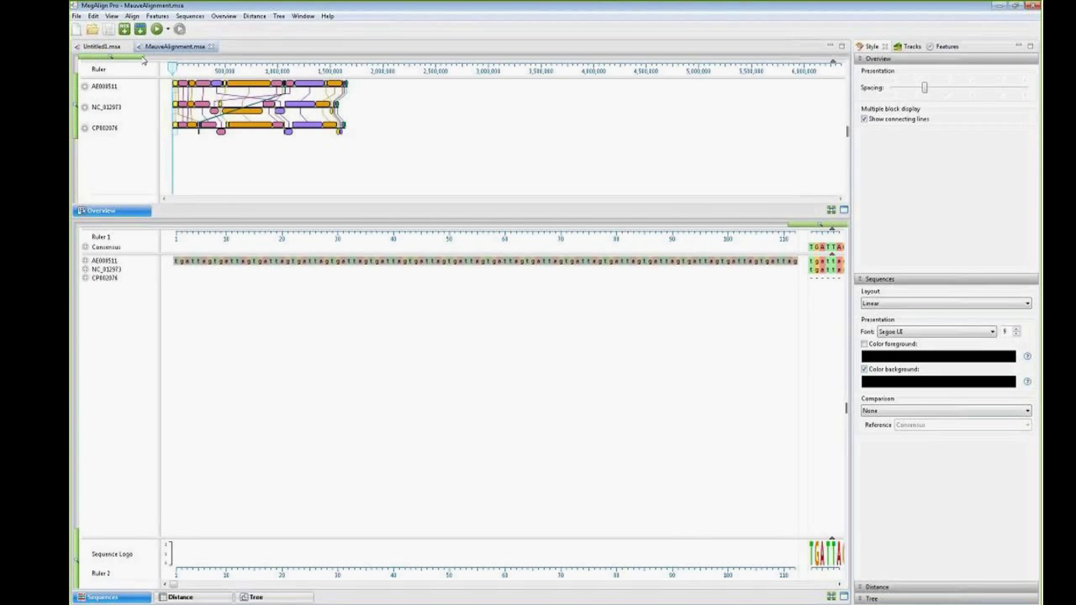
{"action": "left_click", "coordinate": [107, 48]}
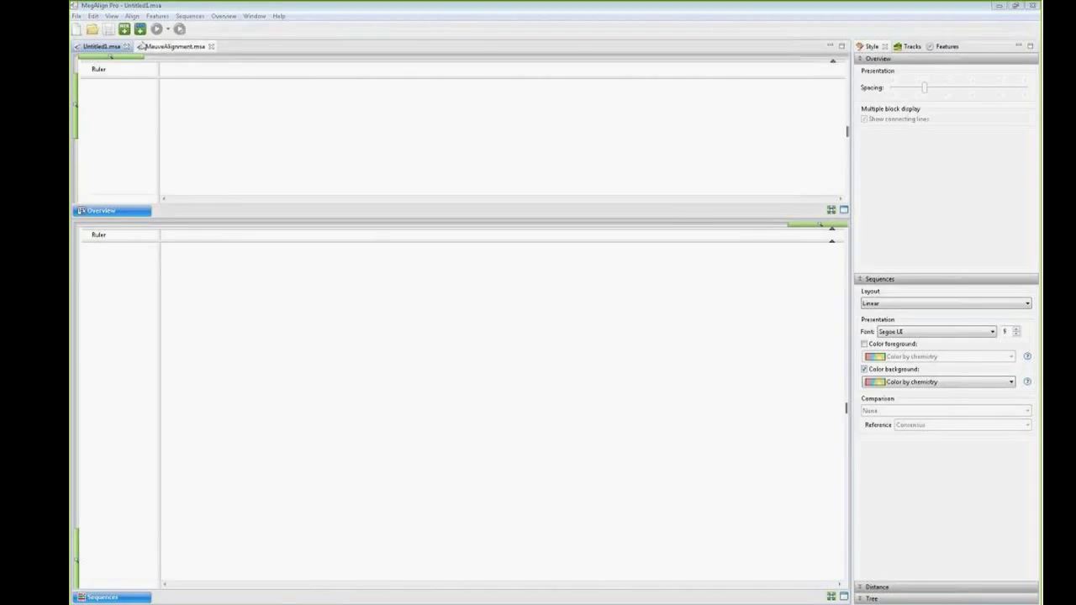
- Add all five protein sequence files from the Demo MegAlign Pro data's ADH project folder to the project
{"action": "left_click", "coordinate": [125, 30]}
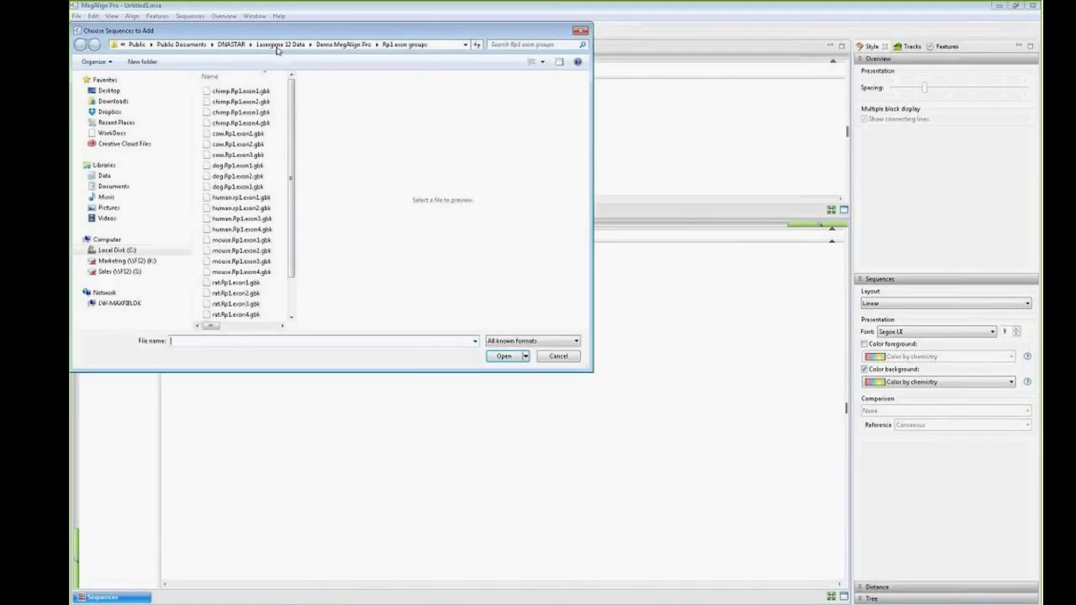
{"action": "left_click", "coordinate": [343, 44]}
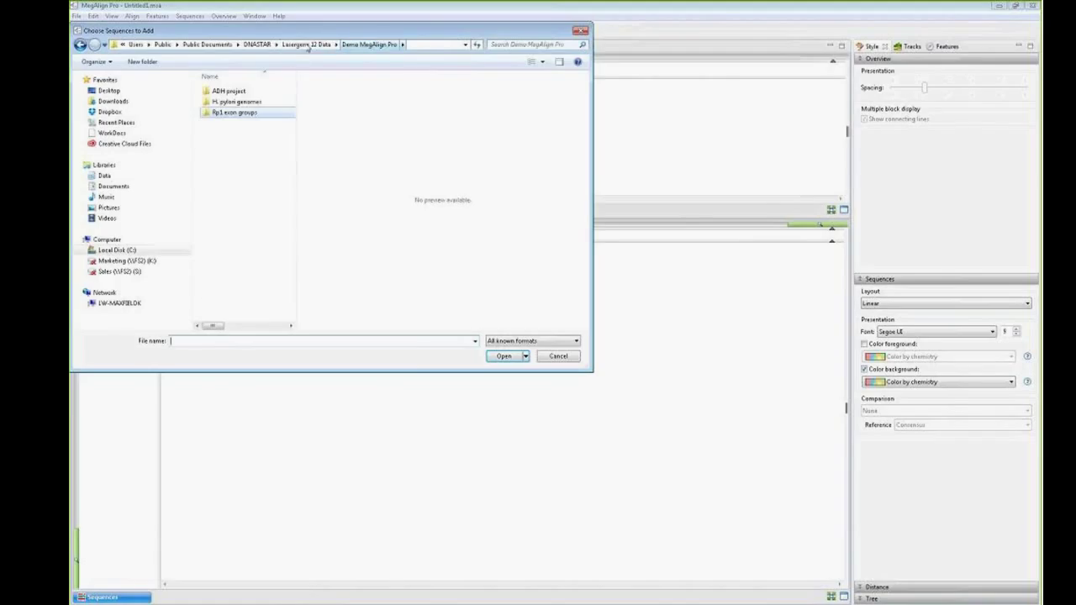
{"action": "double_click", "coordinate": [244, 91]}
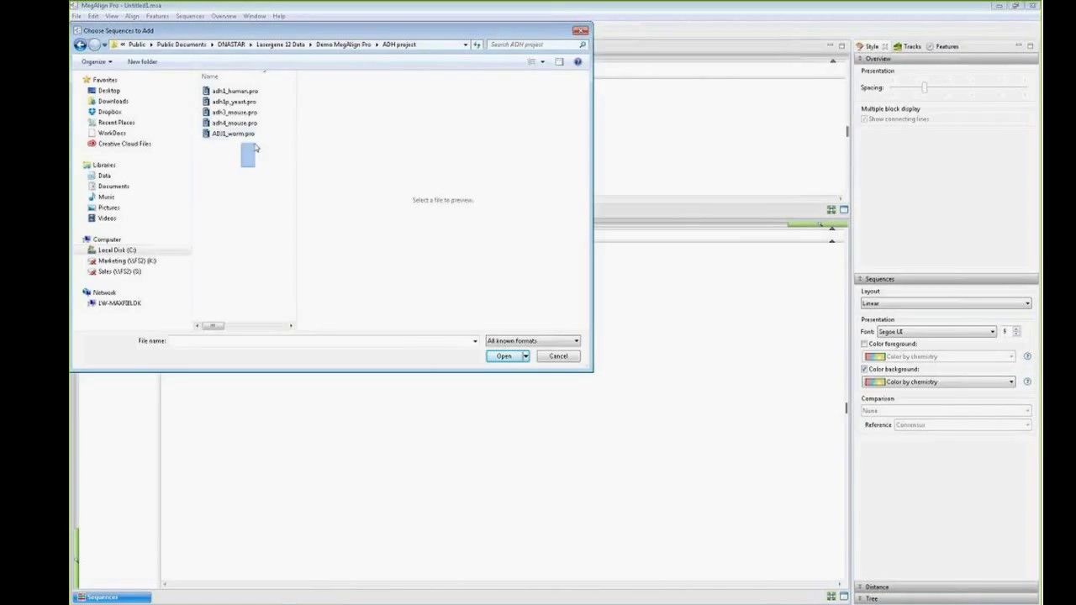
{"action": "left_click_drag", "start_coordinate": [249, 161], "coordinate": [270, 97]}
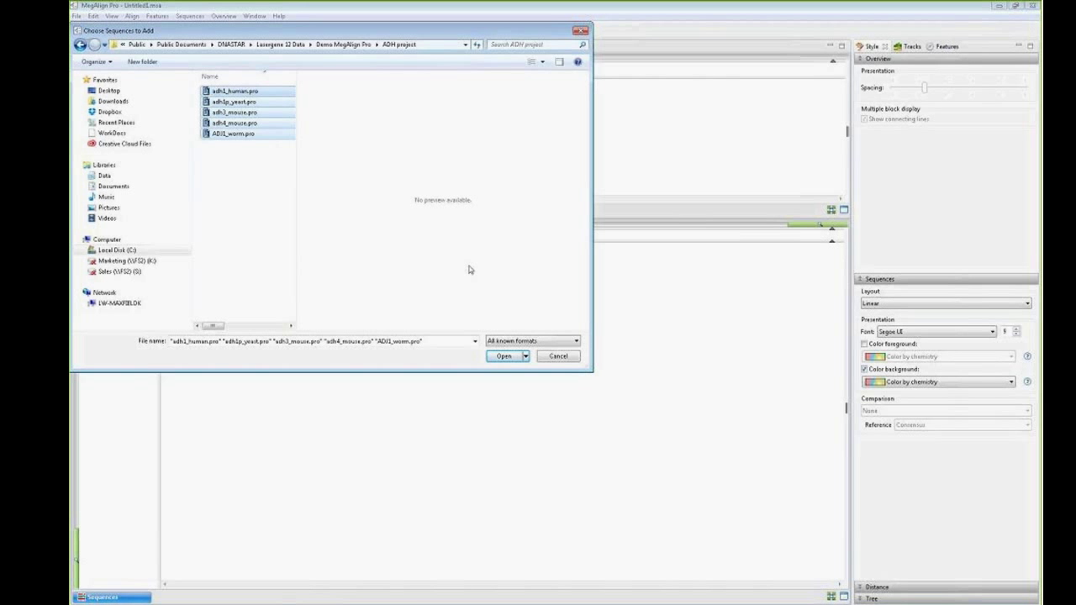
{"action": "left_click", "coordinate": [502, 360]}
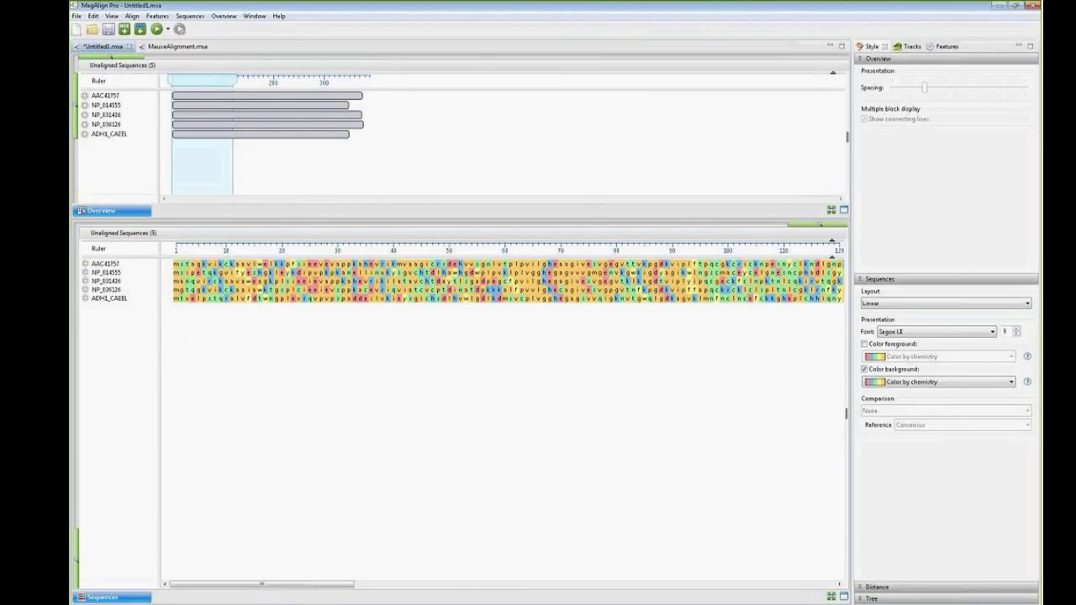
- Expand the AAC41757 sequence to examine its annotated features, and collapse it again
{"action": "left_click", "coordinate": [214, 282]}
{"action": "left_click", "coordinate": [85, 263]}
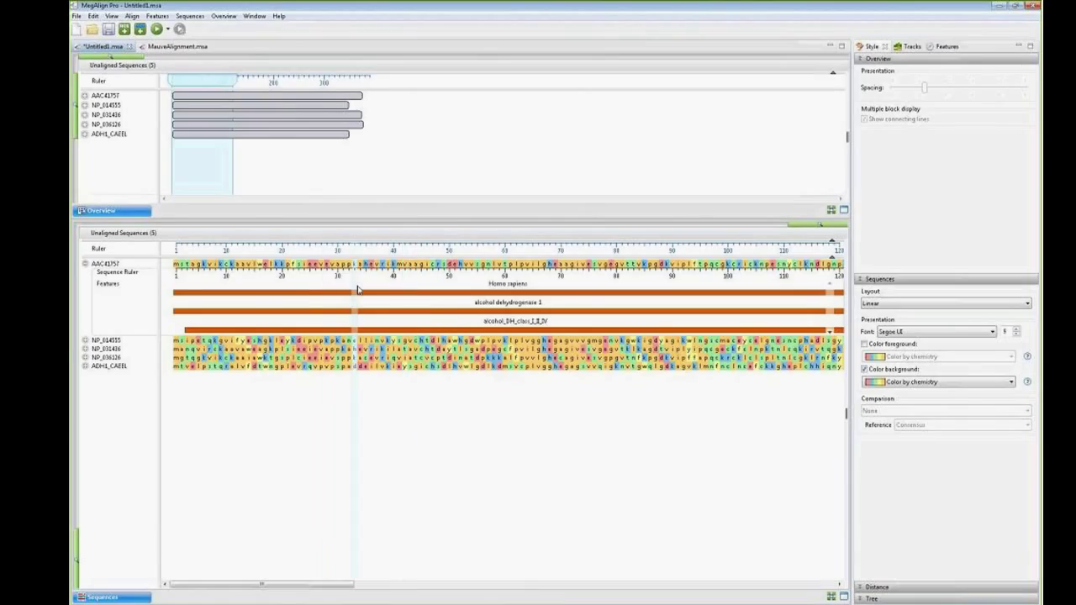
{"action": "mouse_move", "coordinate": [357, 290]}
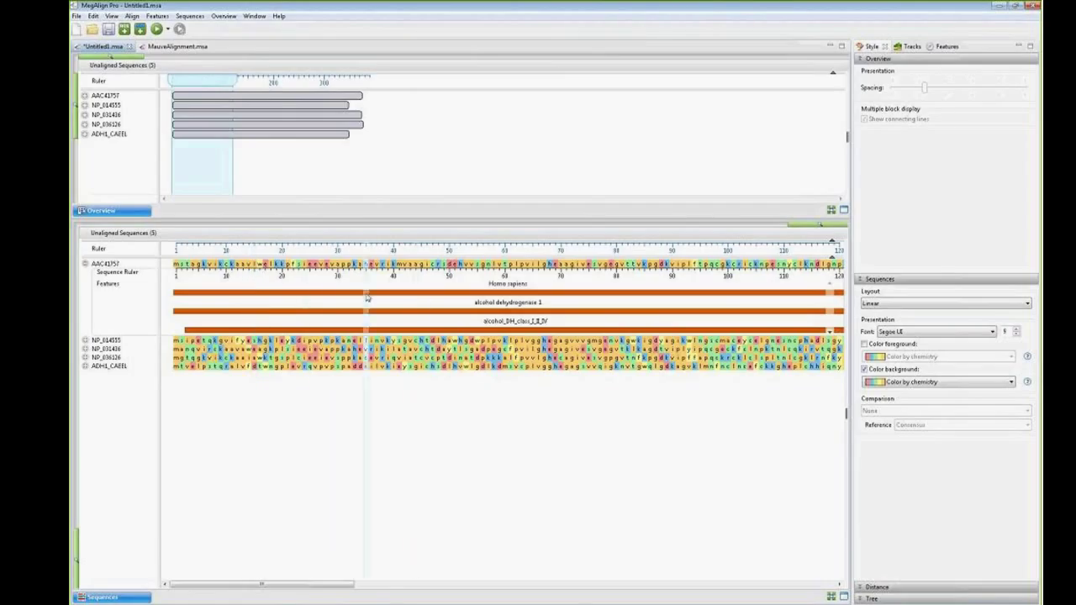
{"action": "left_click", "coordinate": [85, 264]}
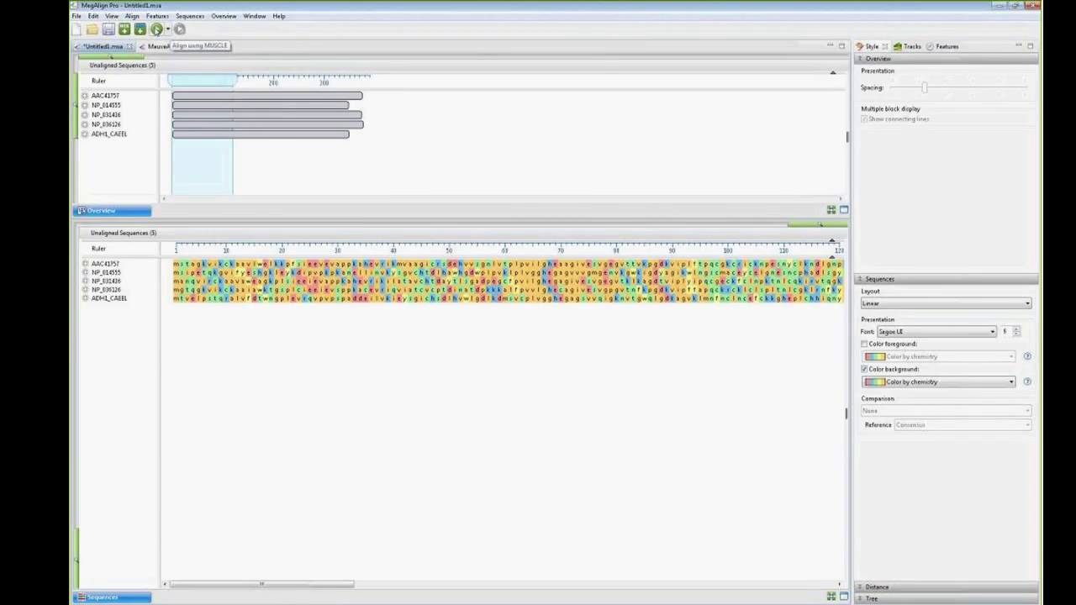
- Align the five ADH protein sequences using MAFFT
{"action": "left_click", "coordinate": [168, 30]}
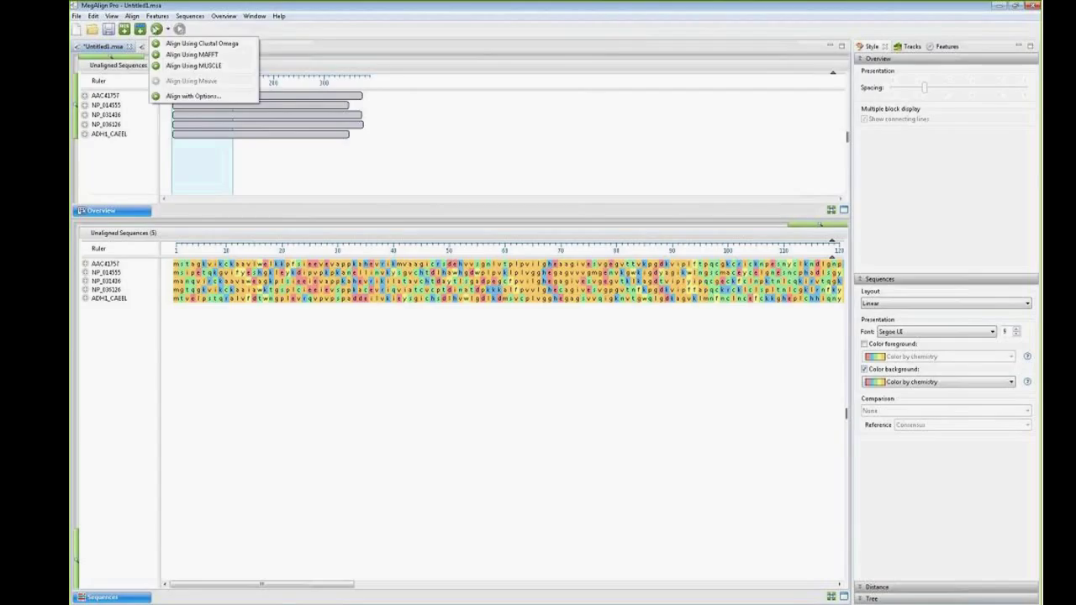
{"action": "left_click", "coordinate": [274, 49]}
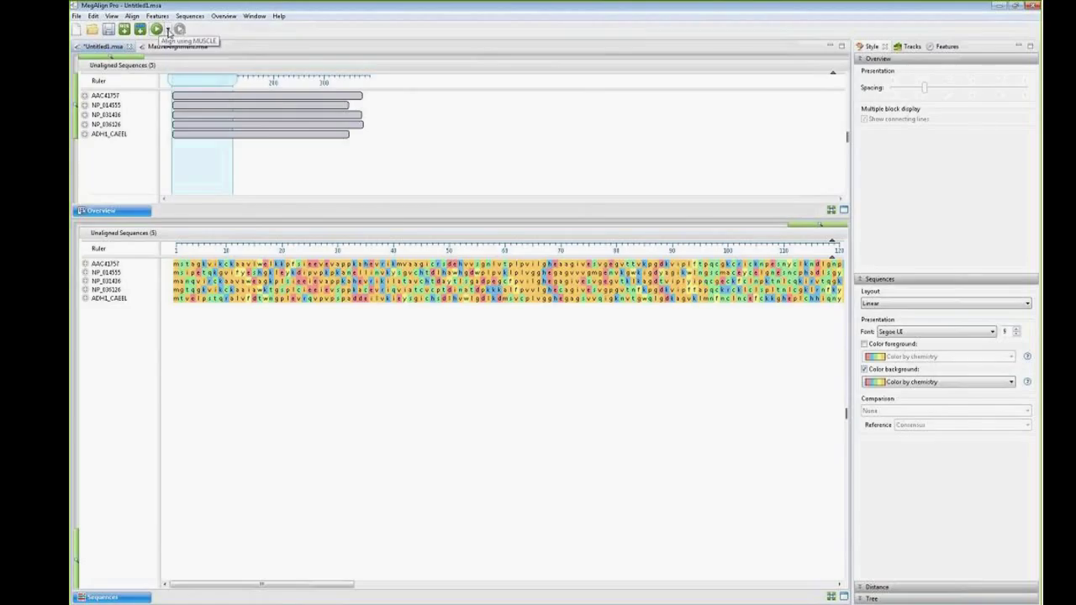
{"action": "left_click", "coordinate": [169, 31]}
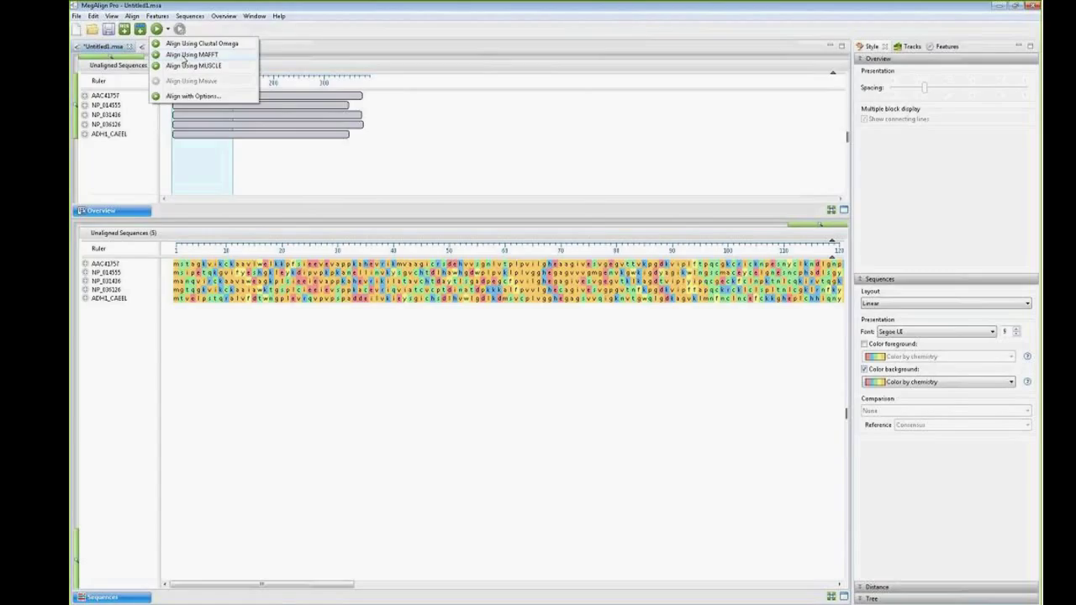
{"action": "left_click", "coordinate": [183, 56]}
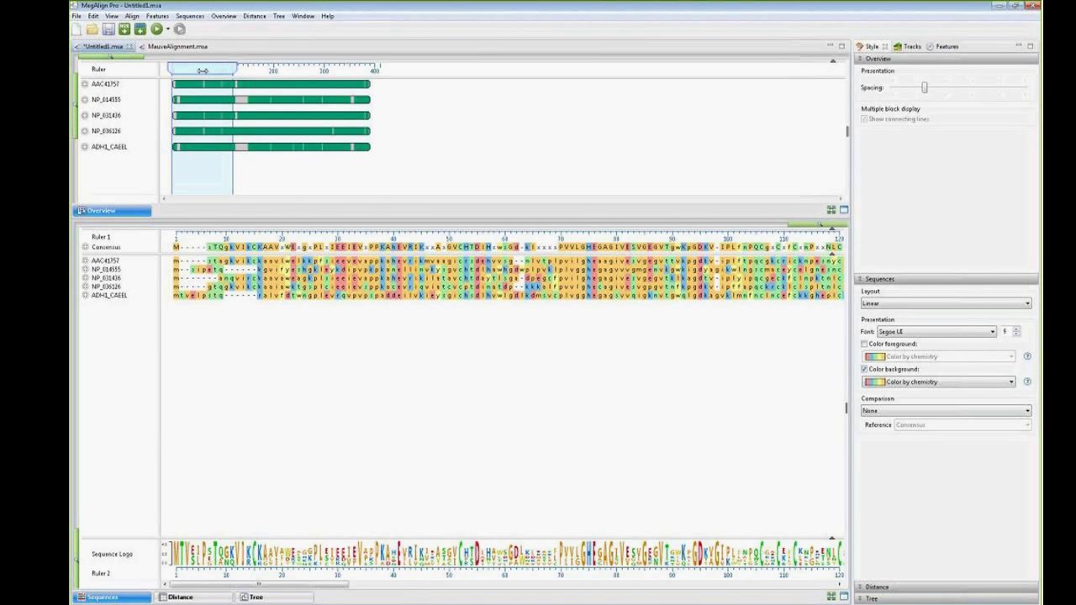
- Examine the alignment past residue 65, the NP_014555 and NP_036126 pair in the distance table, and the phylogenetic tree, ending back at the sequences
{"action": "left_click_drag", "start_coordinate": [202, 71], "coordinate": [241, 71]}
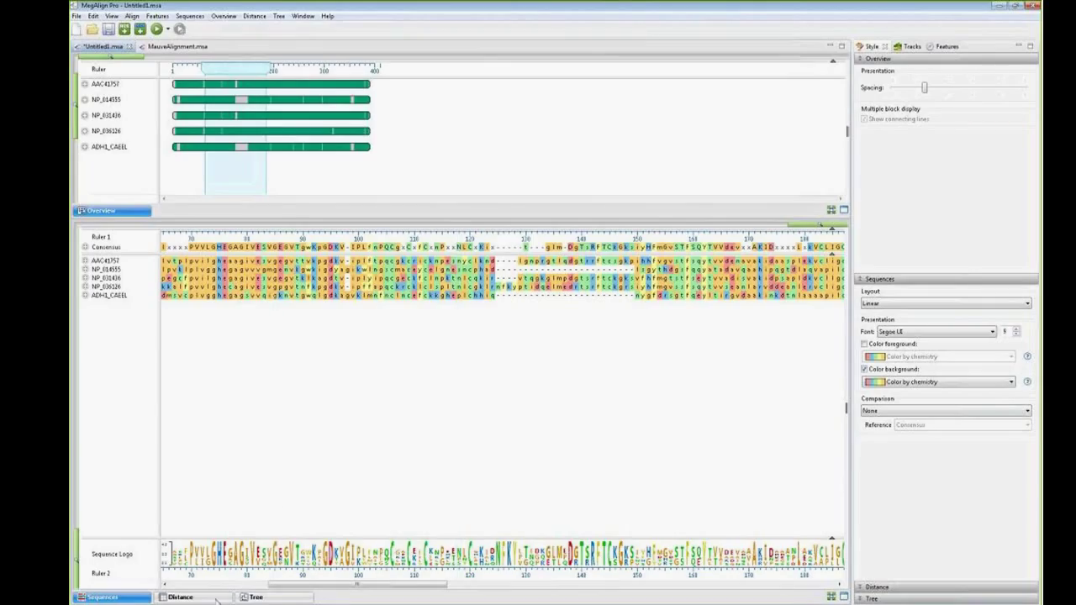
{"action": "left_click", "coordinate": [180, 597]}
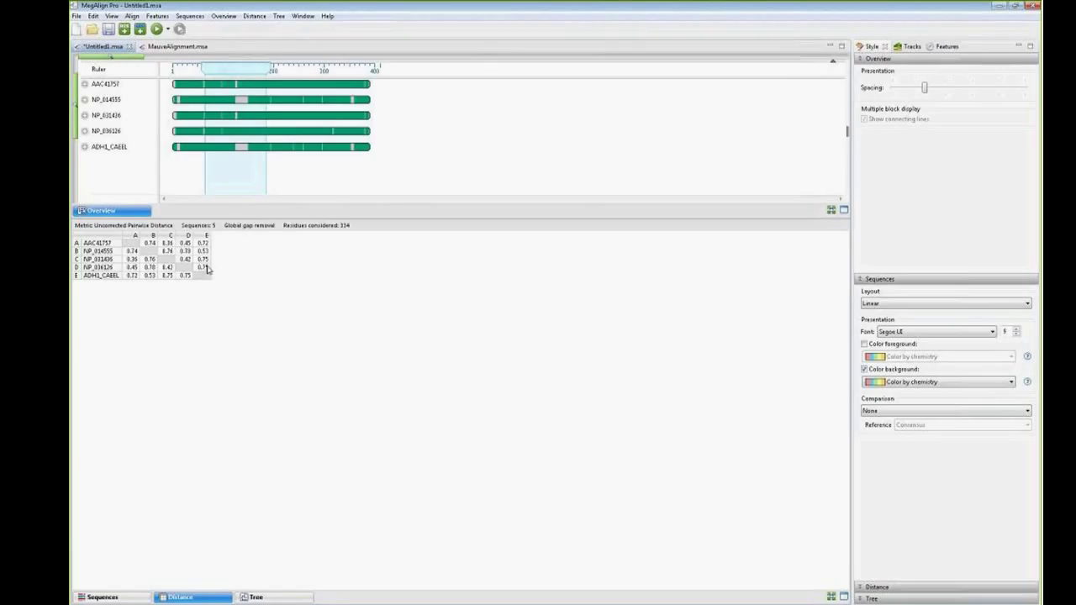
{"action": "left_click", "coordinate": [184, 252]}
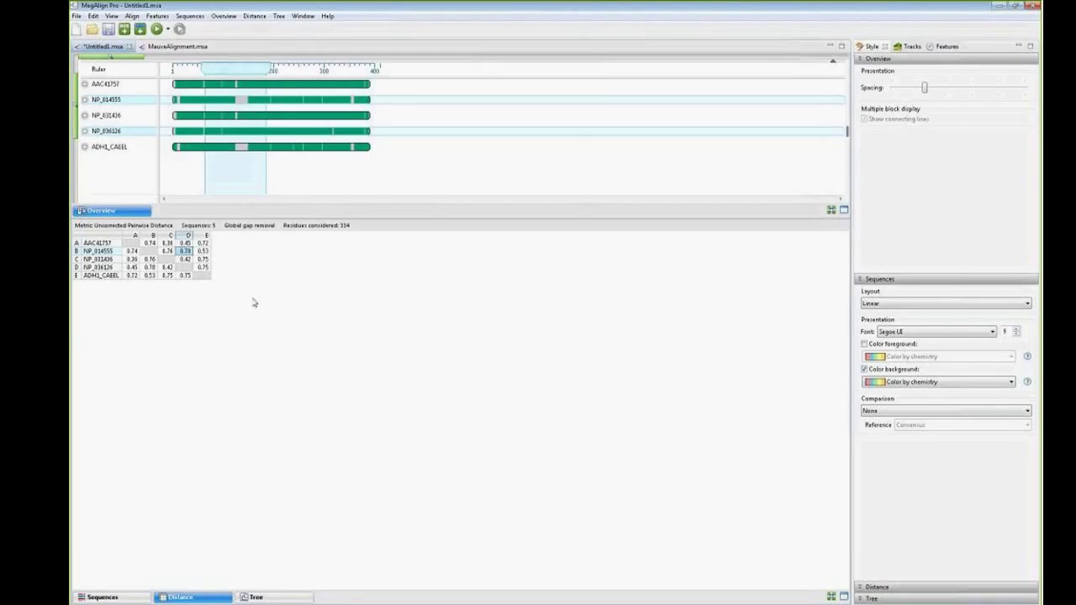
{"action": "left_click", "coordinate": [257, 597]}
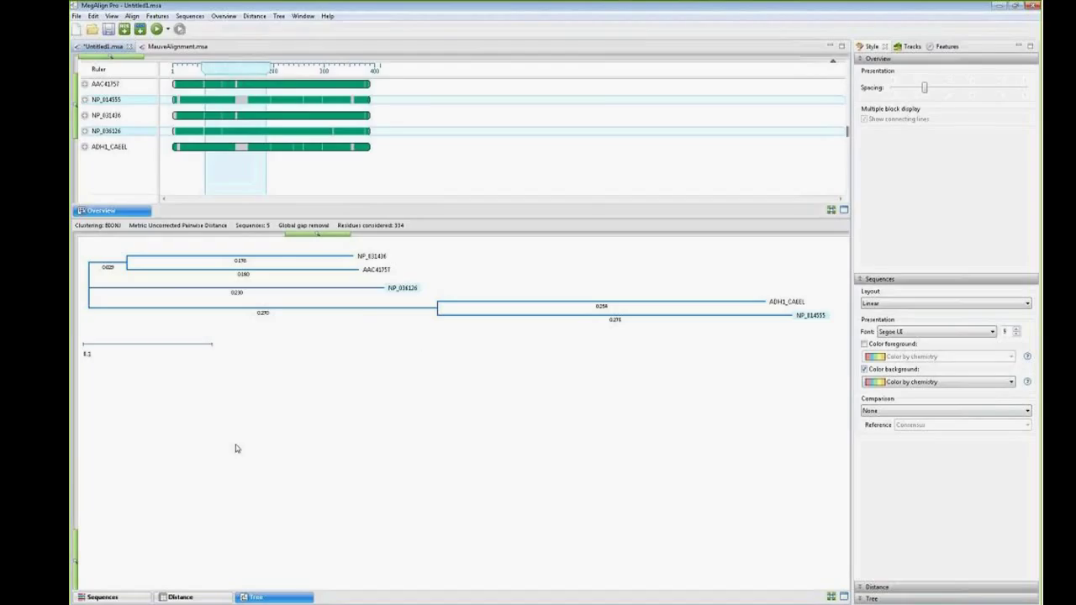
{"action": "left_click", "coordinate": [120, 593]}
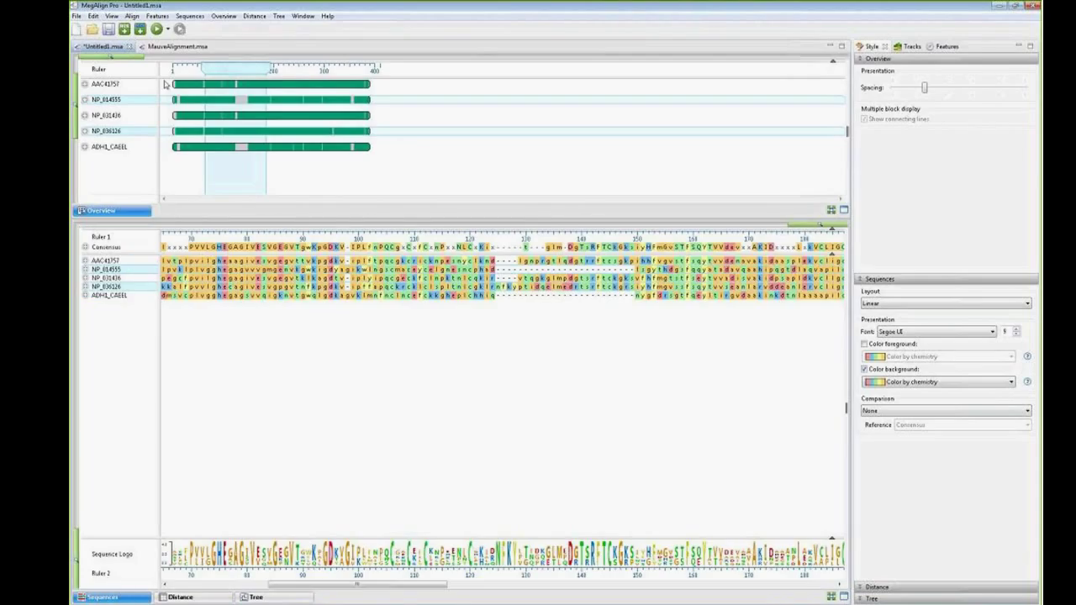
- Create a new alignment project and load the four chimp.Rp1 exon files from Rp1 exon groups for end-to-end joining
{"action": "left_click", "coordinate": [76, 30]}
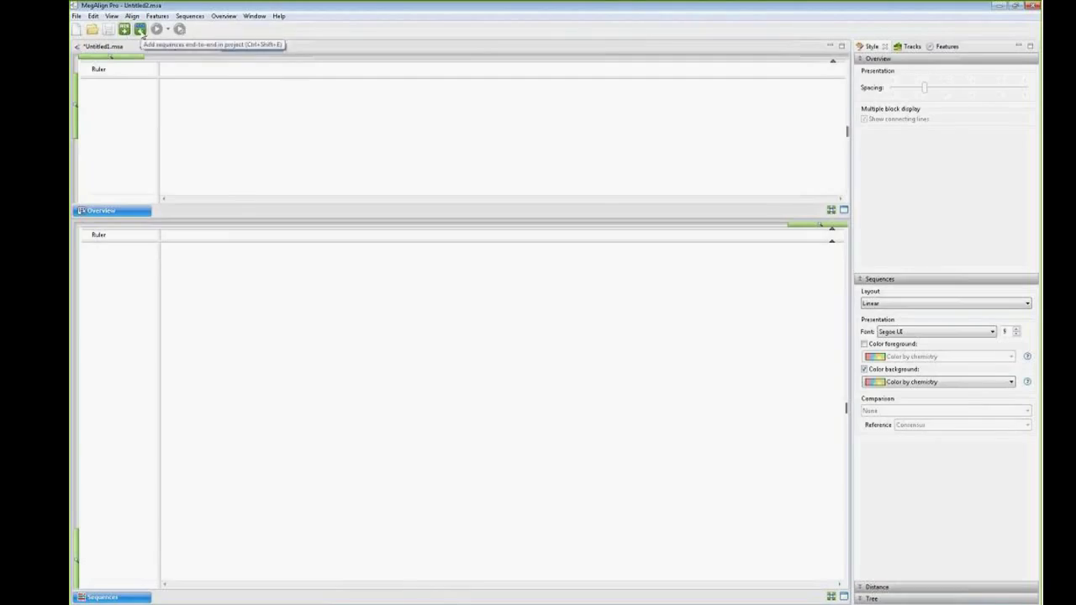
{"action": "left_click", "coordinate": [140, 30]}
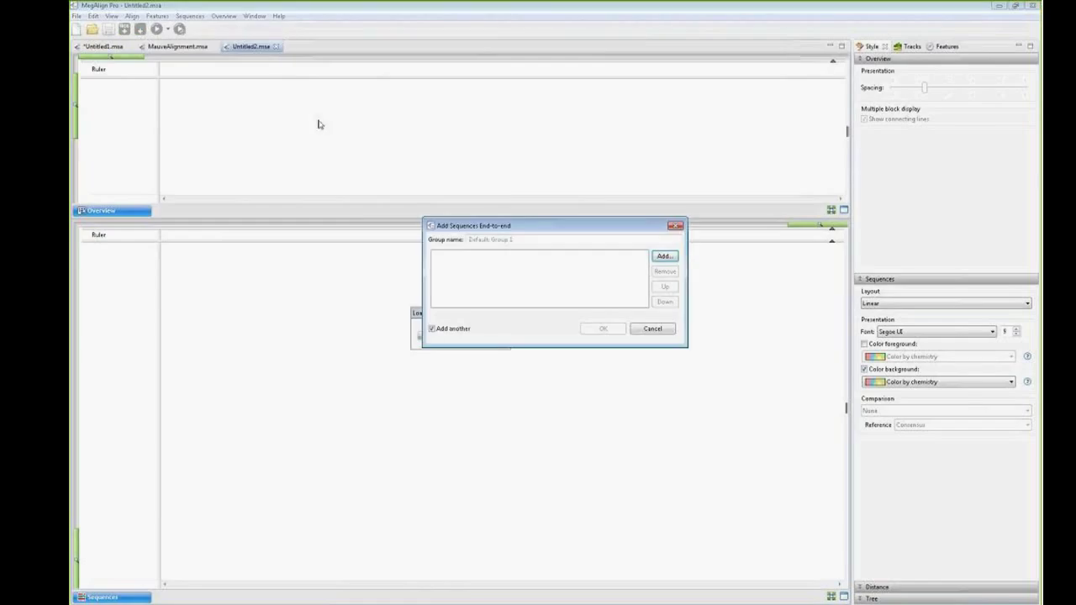
{"action": "left_click_drag", "start_coordinate": [520, 232], "coordinate": [459, 108]}
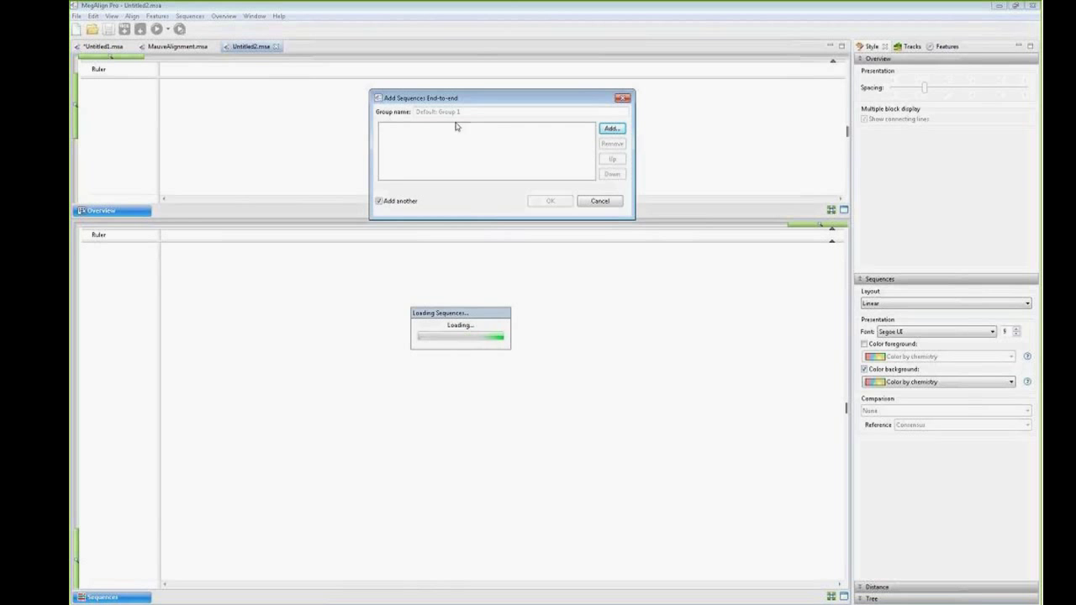
{"action": "left_click", "coordinate": [615, 130]}
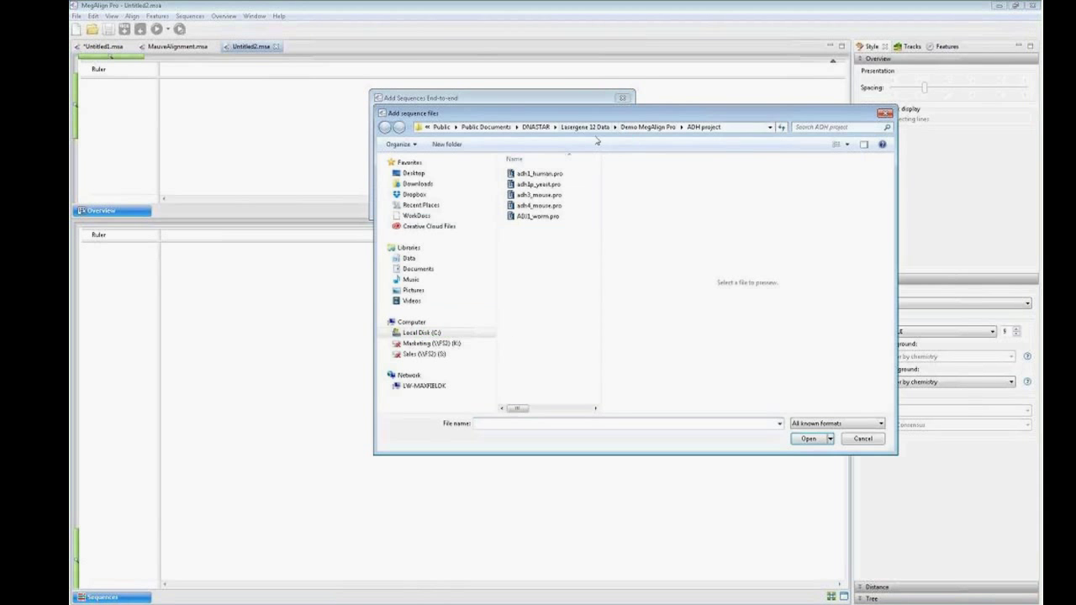
{"action": "left_click", "coordinate": [648, 127]}
{"action": "double_click", "coordinate": [524, 195]}
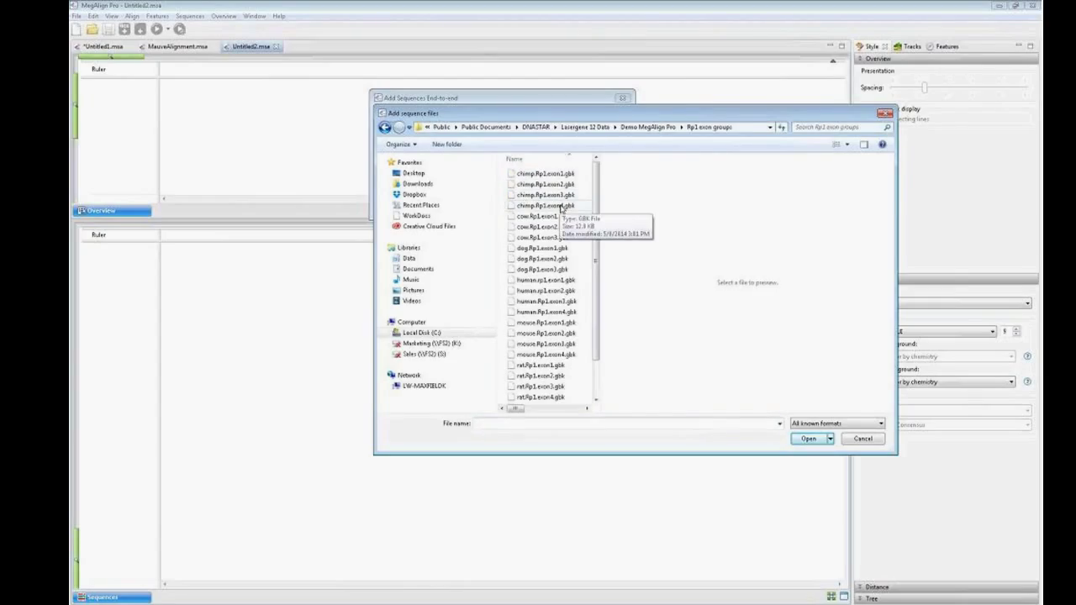
{"action": "left_click", "coordinate": [561, 208]}
{"action": "left_click", "coordinate": [553, 175], "text": "shift"}
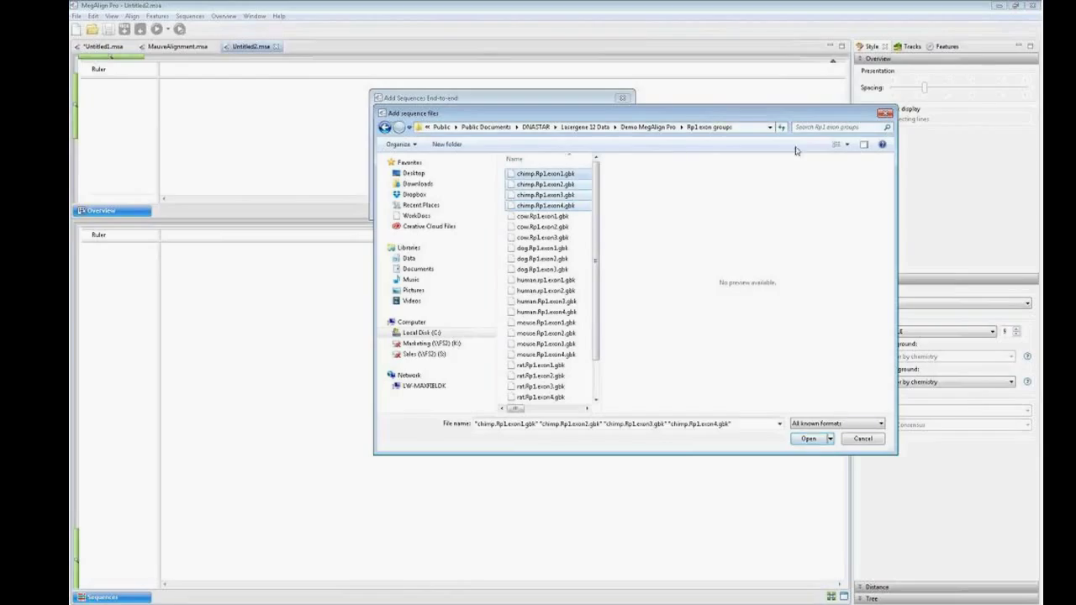
{"action": "left_click", "coordinate": [808, 441]}
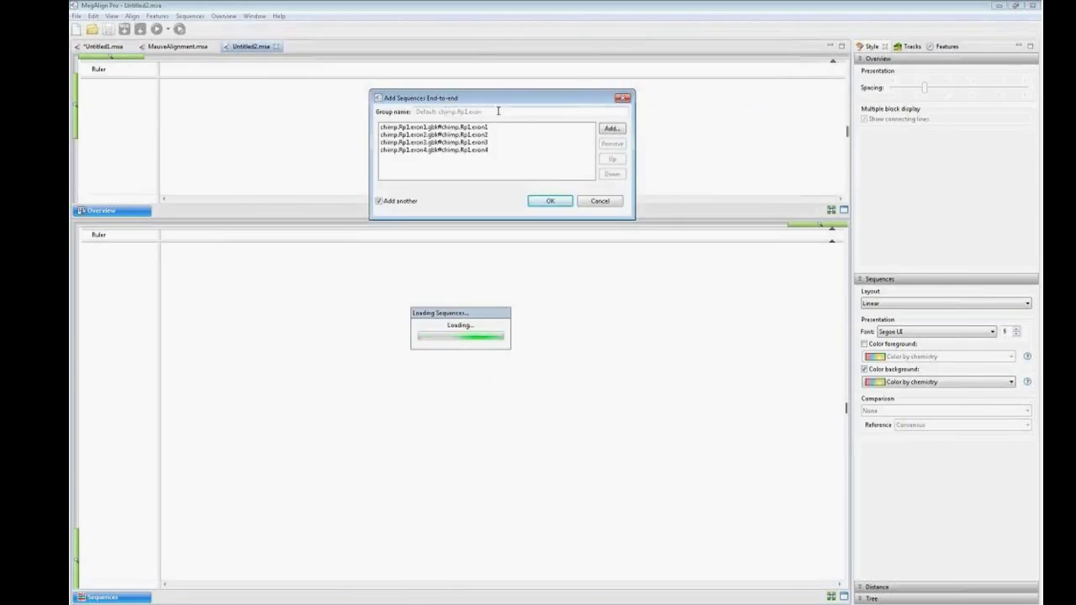
- Name the end-to-end group chimp and add it to the project, with the option to add another group enabled
{"action": "left_click_drag", "start_coordinate": [496, 112], "coordinate": [446, 110]}
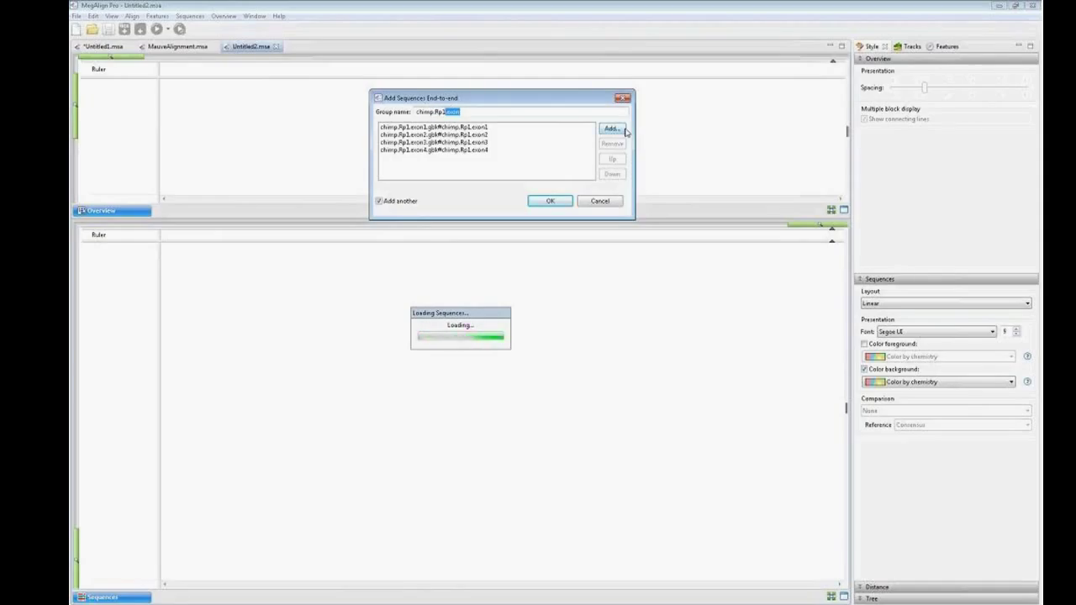
{"action": "key", "text": "BackSpace"}
{"action": "left_click_drag", "start_coordinate": [441, 112], "coordinate": [433, 110]}
{"action": "key", "text": "BackSpace"}
{"action": "left_click", "coordinate": [378, 201]}
{"action": "left_click", "coordinate": [550, 203]}
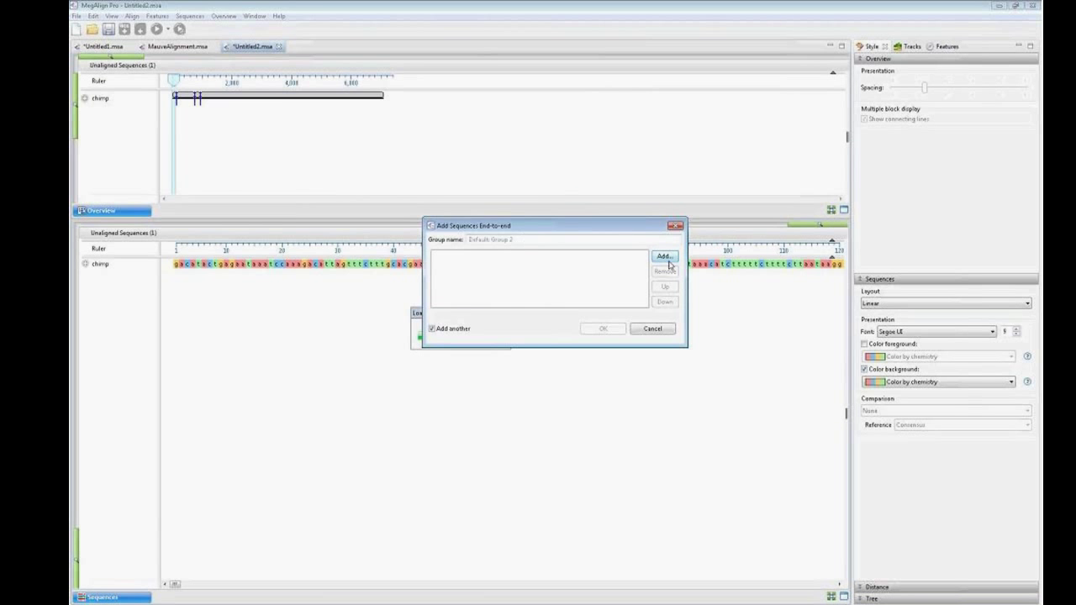
- Load the three cow.Rp1 exon files into the second end-to-end group
{"action": "left_click", "coordinate": [664, 258]}
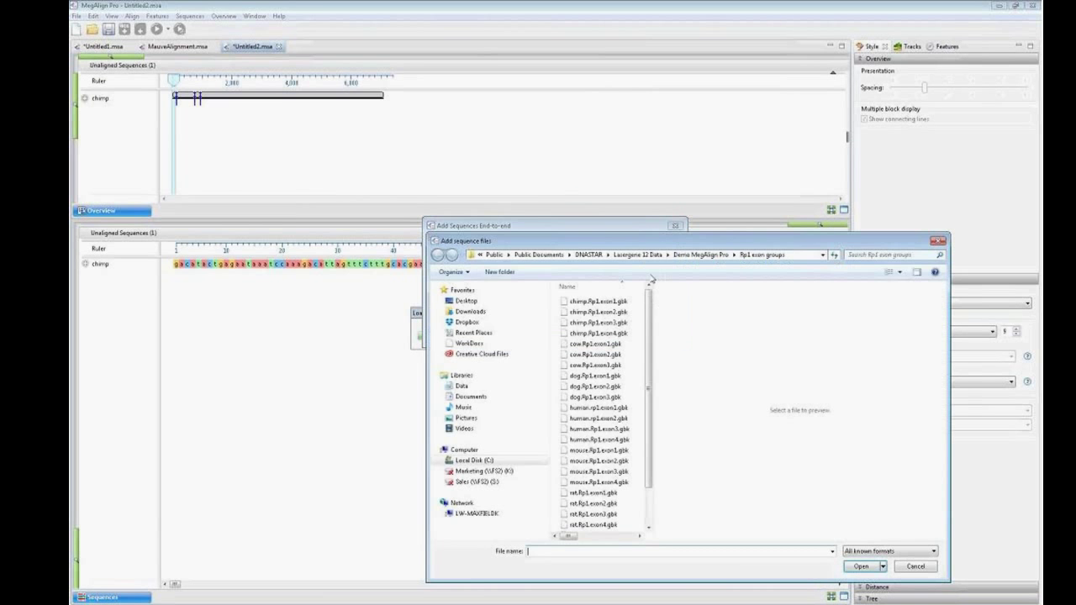
{"action": "left_click", "coordinate": [615, 345]}
{"action": "left_click", "coordinate": [614, 366], "text": "shift"}
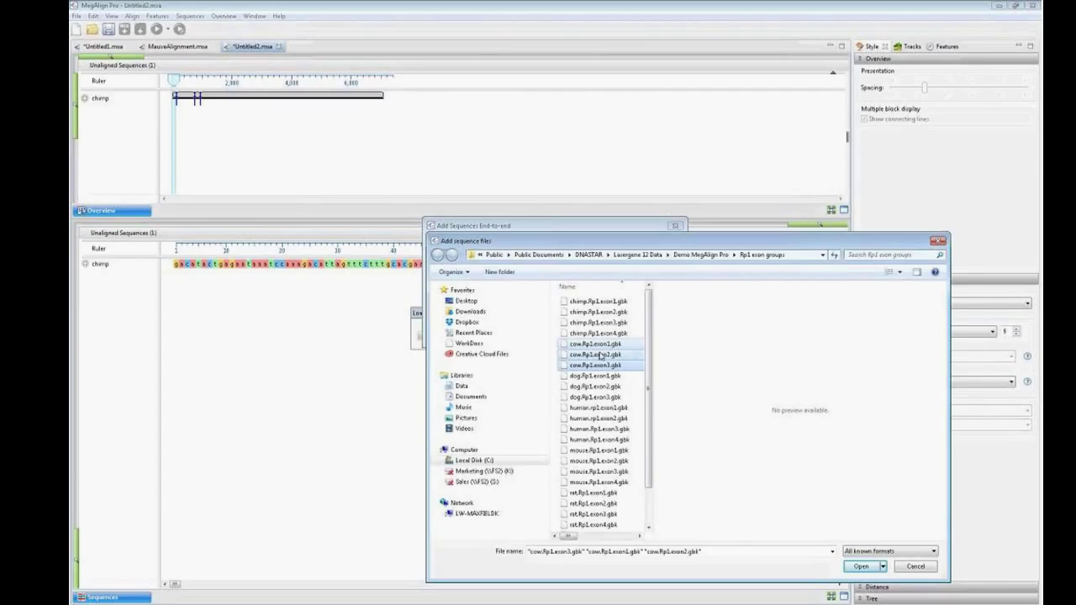
{"action": "left_click", "coordinate": [859, 568]}
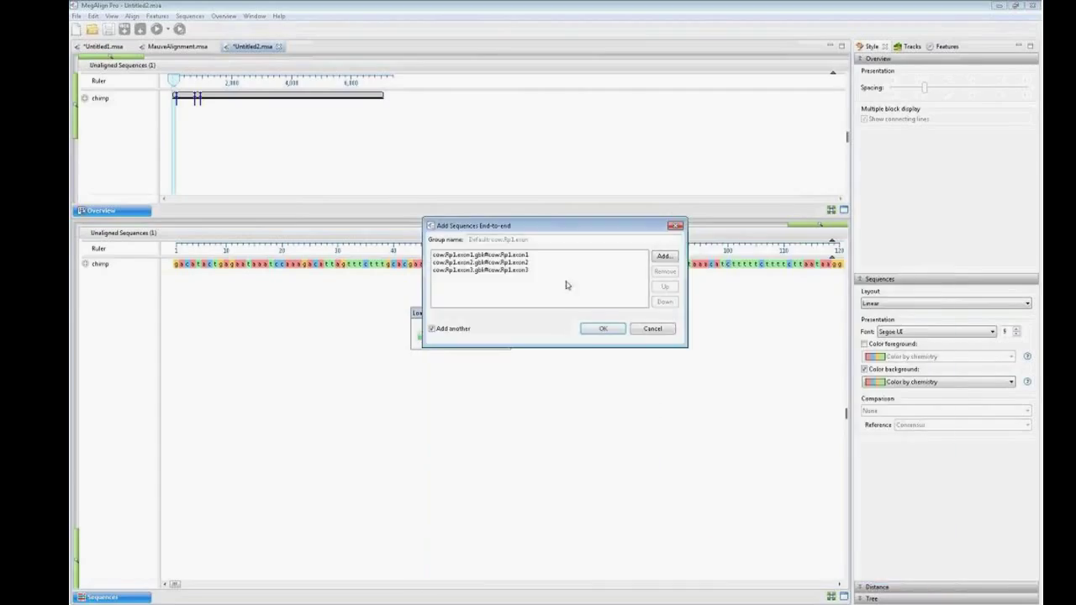
- Name the second group cow and add it to the project without continuing to another group
{"action": "left_click_drag", "start_coordinate": [508, 240], "coordinate": [480, 243]}
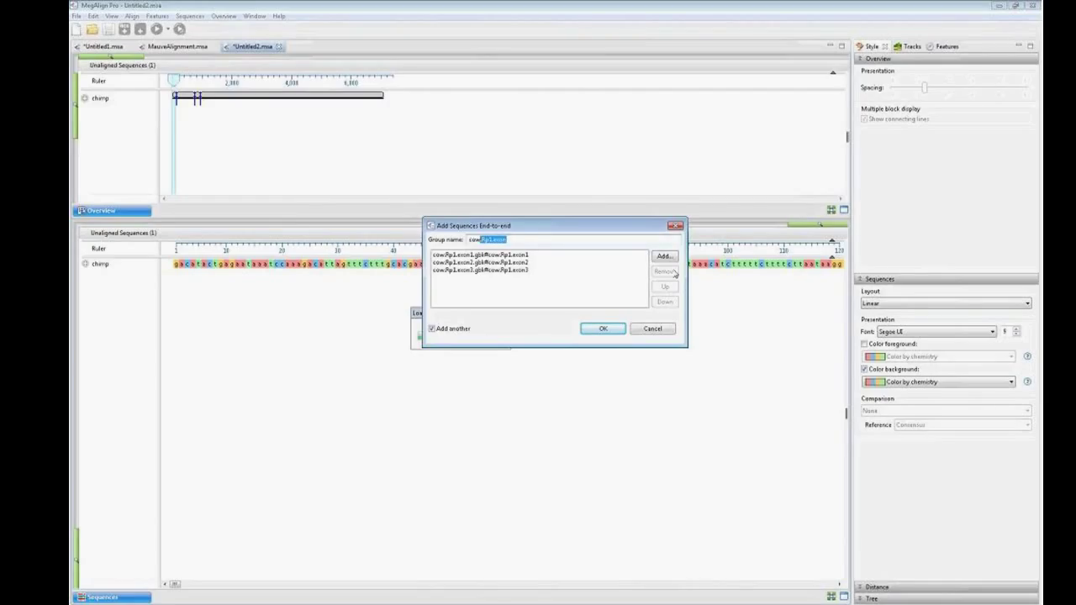
{"action": "key", "text": "BackSpace"}
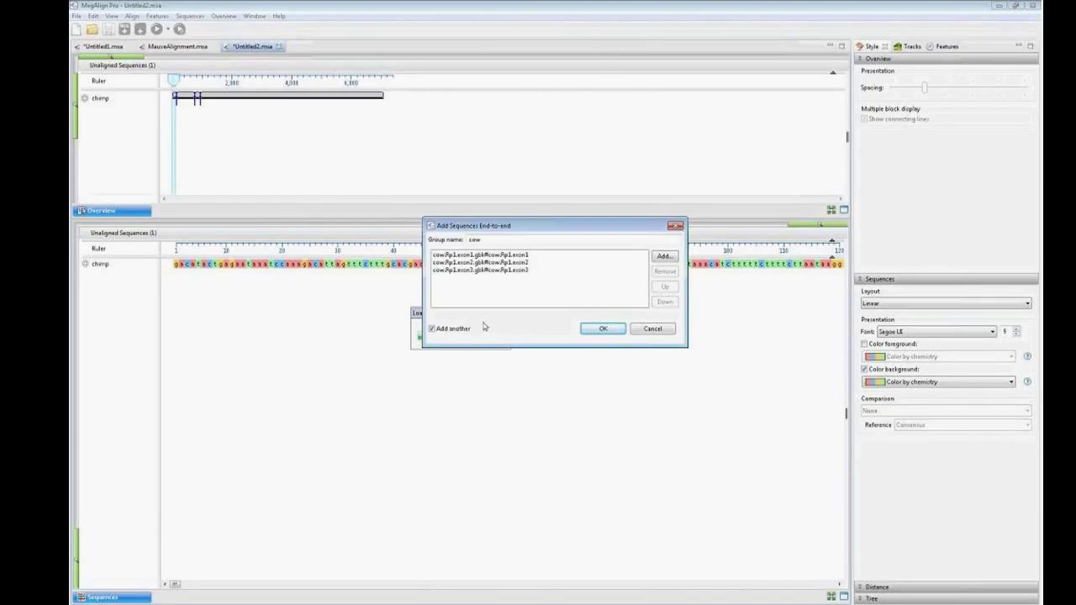
{"action": "left_click", "coordinate": [432, 331]}
{"action": "left_click", "coordinate": [592, 329]}
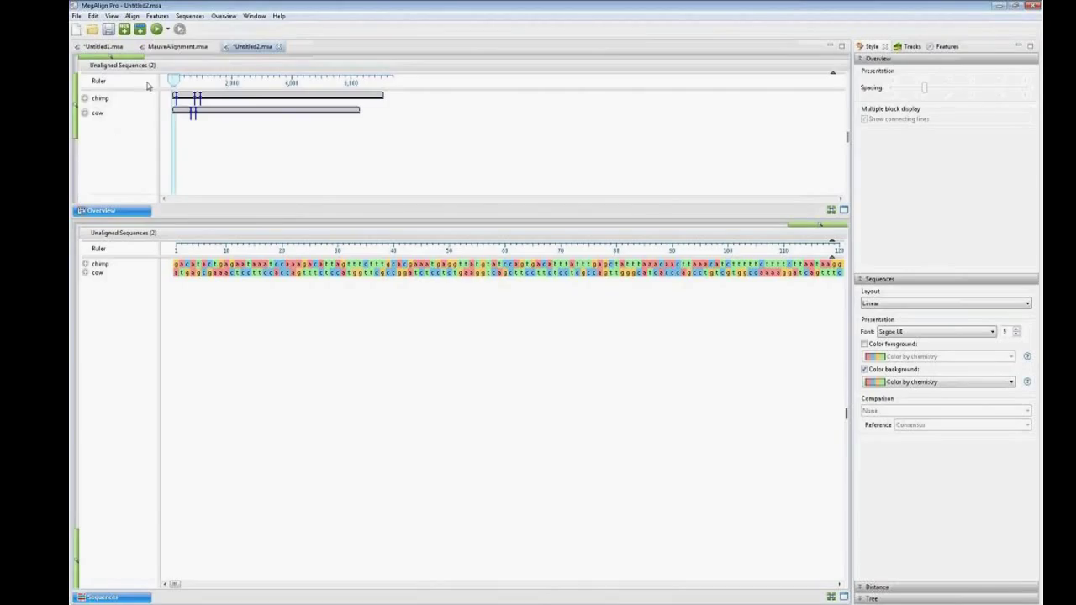
- Align the chimp and cow end-to-end groups using Clustal Omega
{"action": "left_click", "coordinate": [168, 29]}
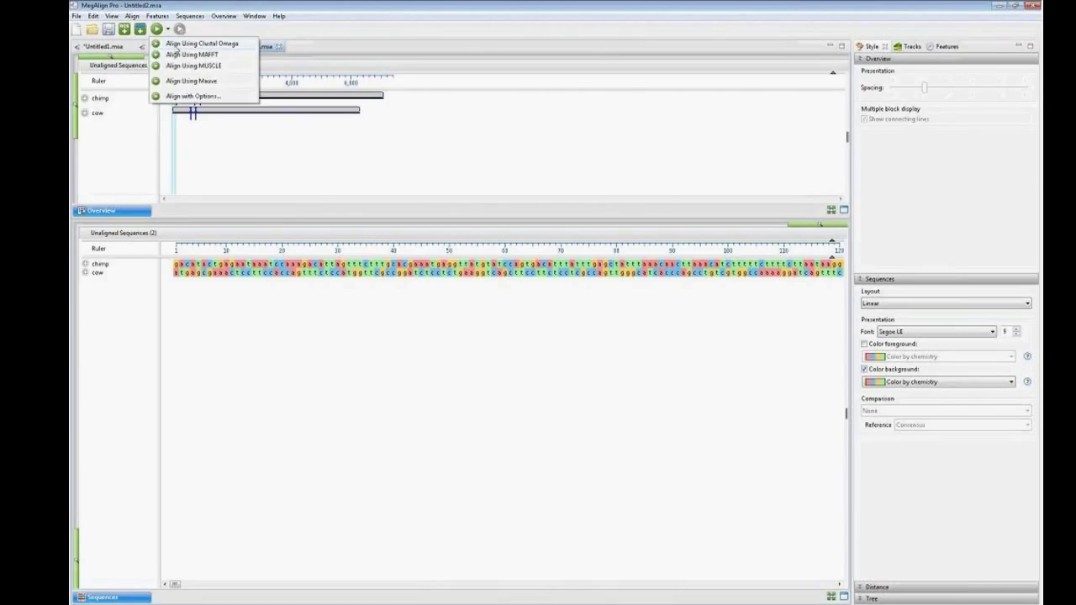
{"action": "left_click", "coordinate": [178, 45]}
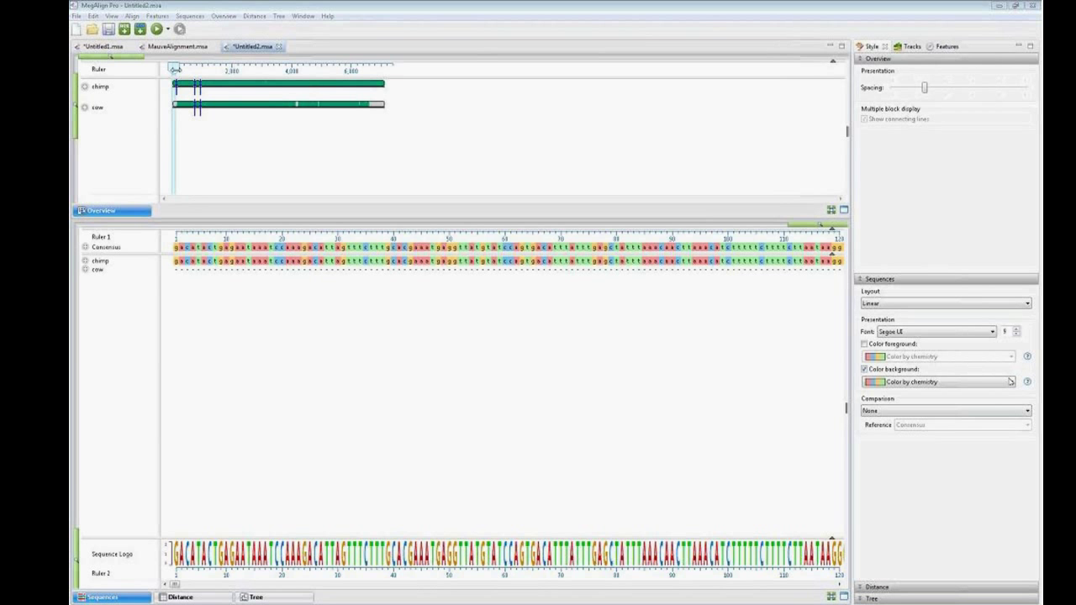
{"action": "left_click_drag", "start_coordinate": [175, 69], "coordinate": [176, 68]}
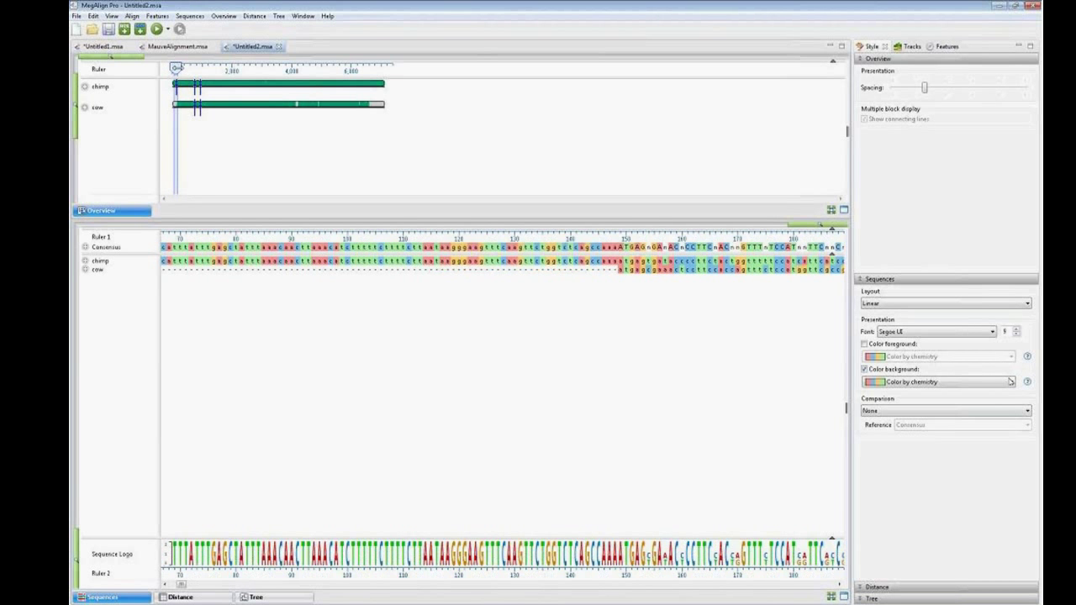
- Expand the ruler and feature tracks of chimp and cow, and examine the alignment around the exon boundaries
{"action": "left_click", "coordinate": [85, 263]}
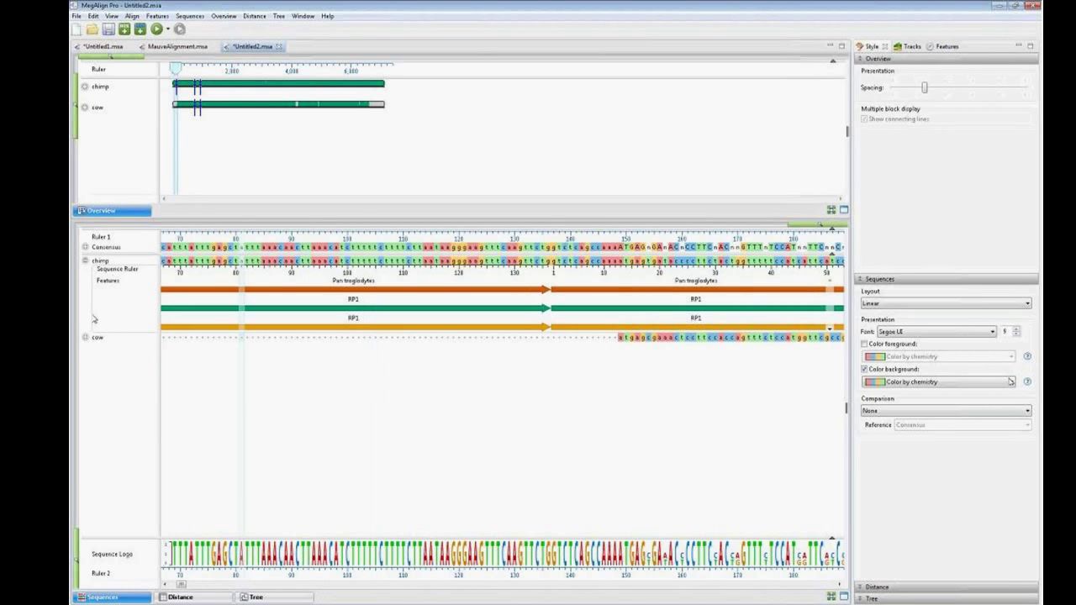
{"action": "left_click", "coordinate": [85, 337]}
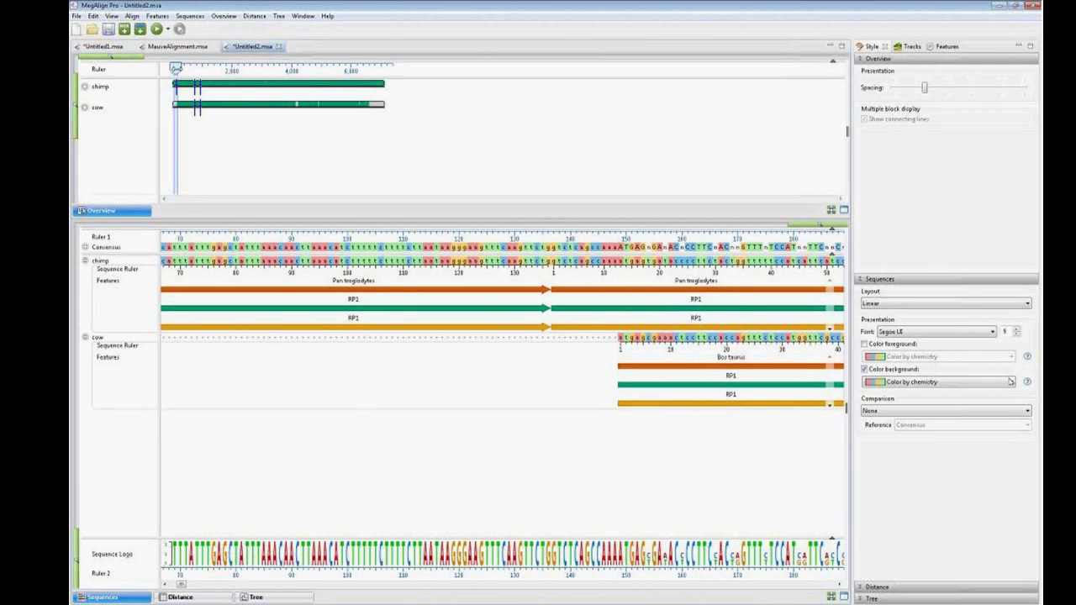
{"action": "left_click_drag", "start_coordinate": [175, 68], "coordinate": [195, 70]}
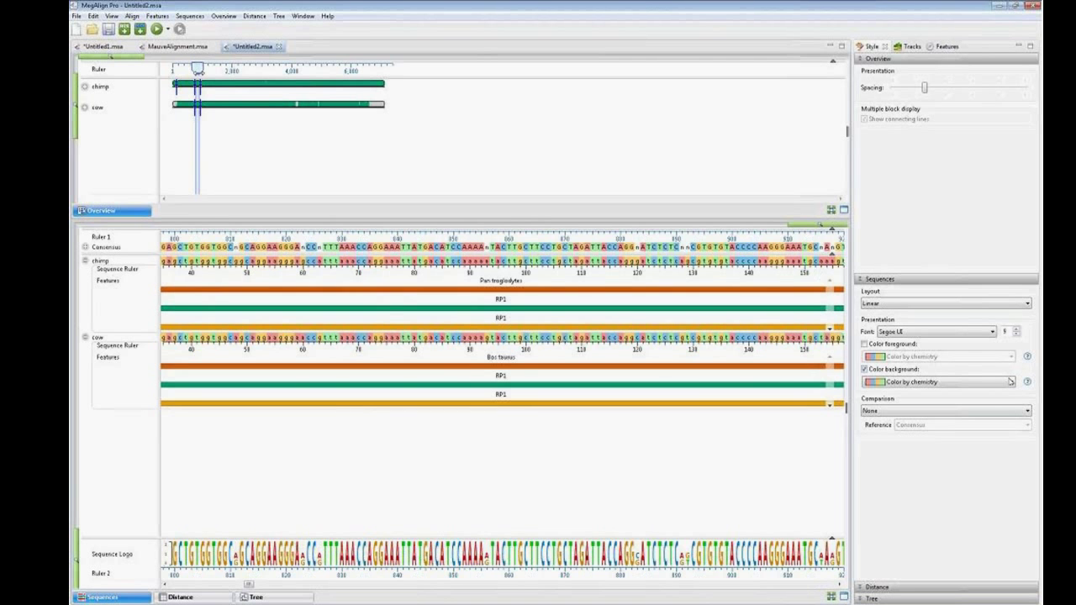
{"action": "left_click_drag", "start_coordinate": [199, 71], "coordinate": [226, 74]}
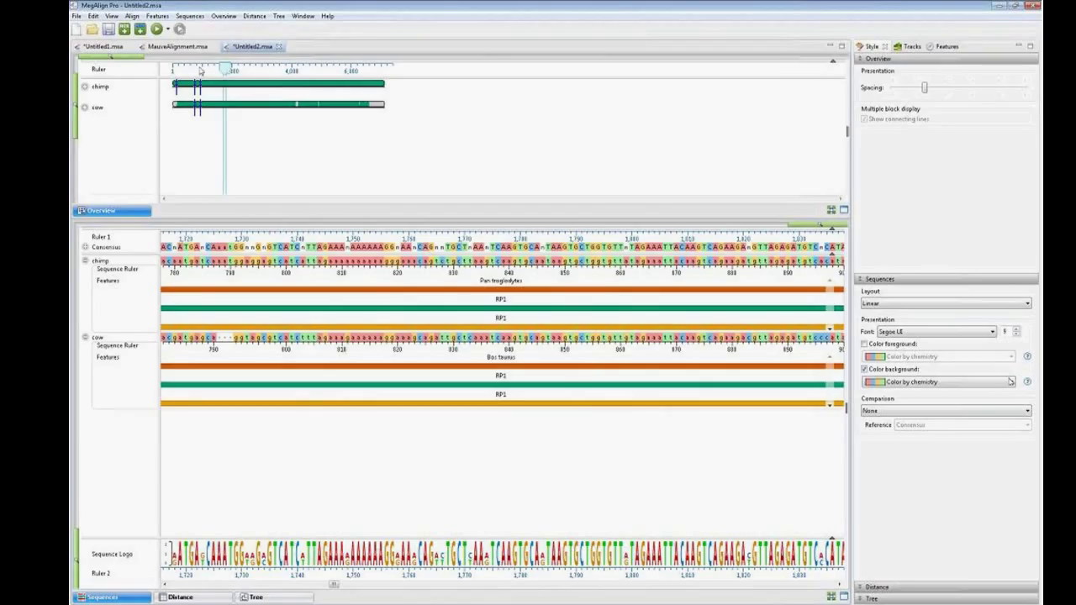
- Load the four human.Rp1 exon files from Rp1 exon groups into a new end-to-end group
{"action": "left_click", "coordinate": [140, 29]}
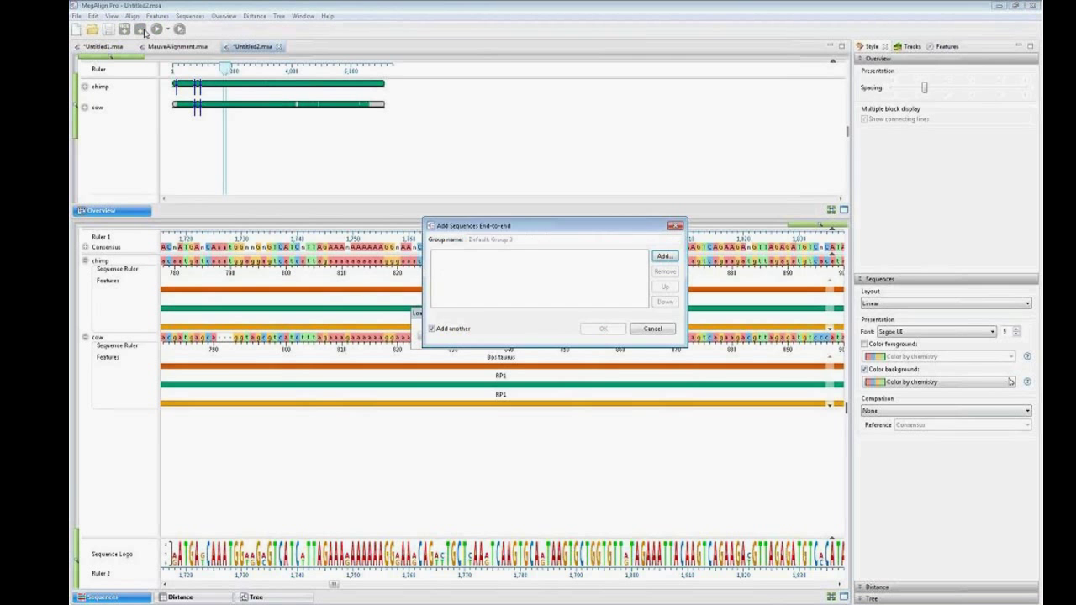
{"action": "left_click", "coordinate": [664, 256]}
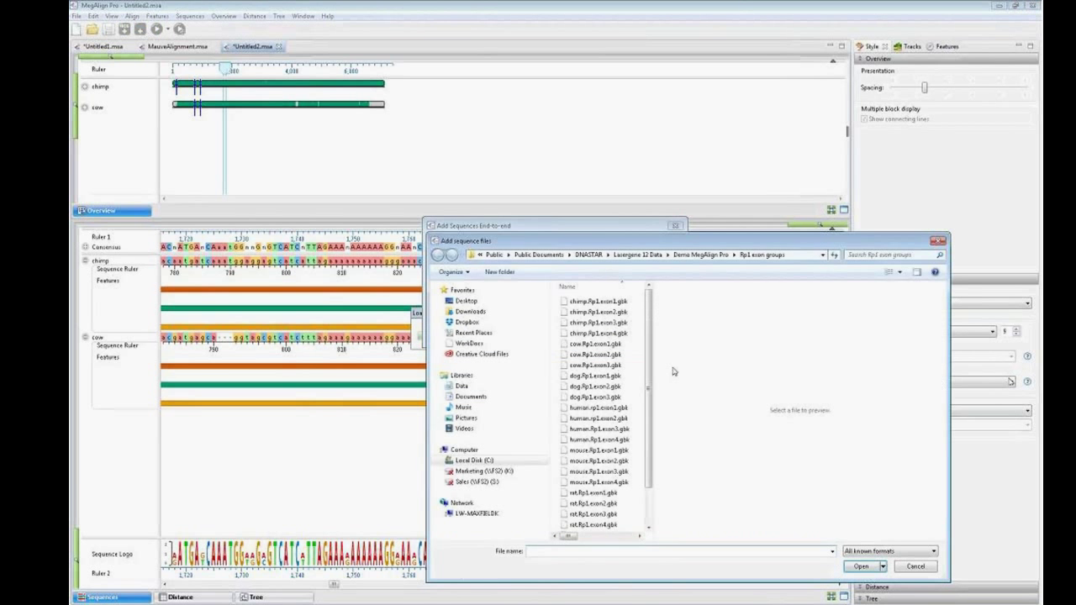
{"action": "left_click", "coordinate": [599, 408]}
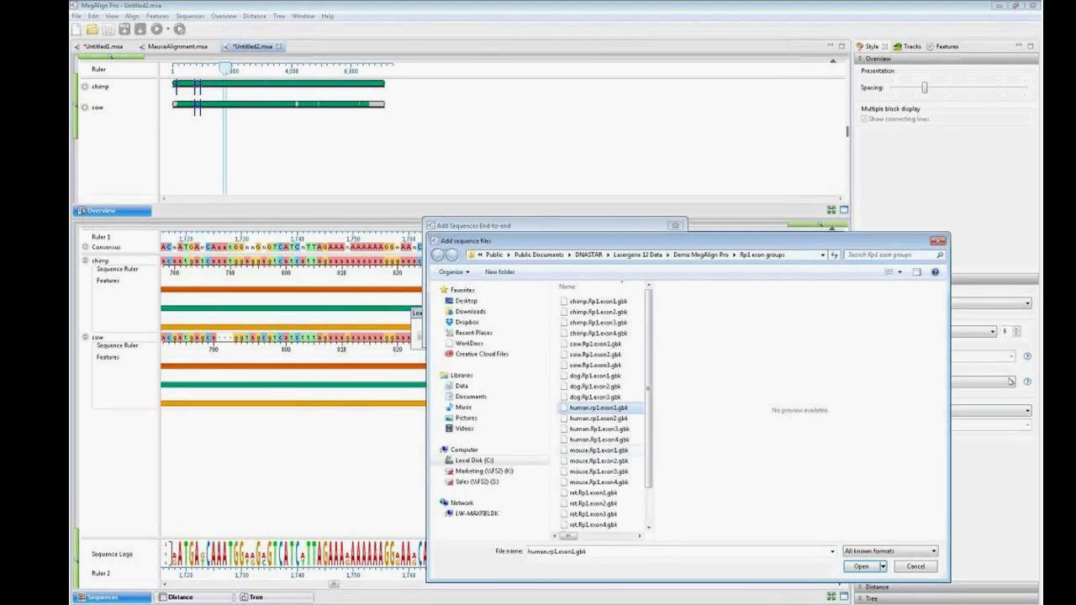
{"action": "left_click", "coordinate": [619, 441], "text": "shift"}
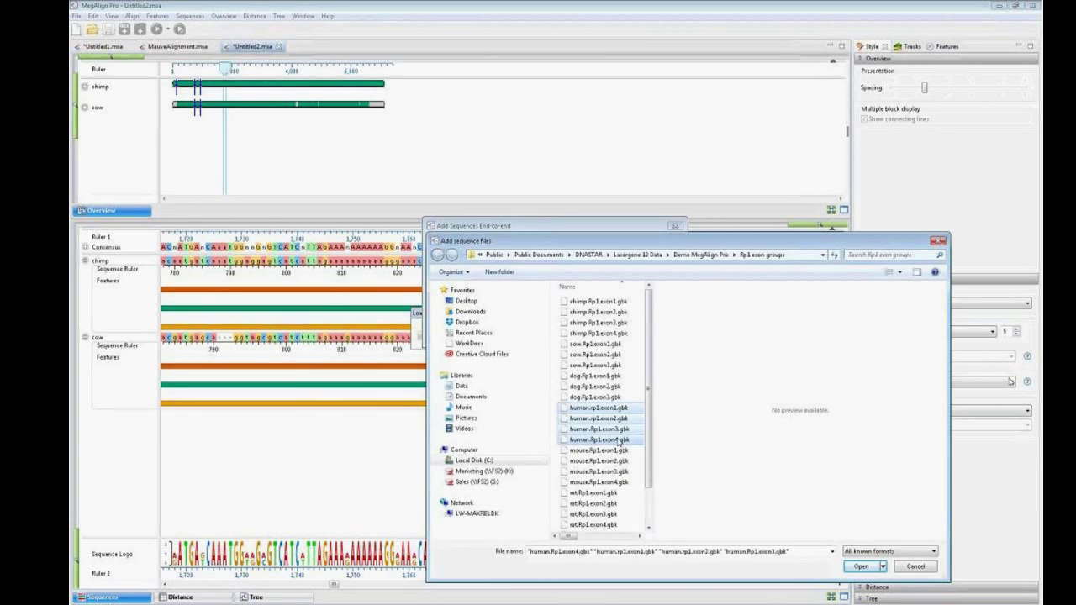
{"action": "left_click", "coordinate": [859, 567]}
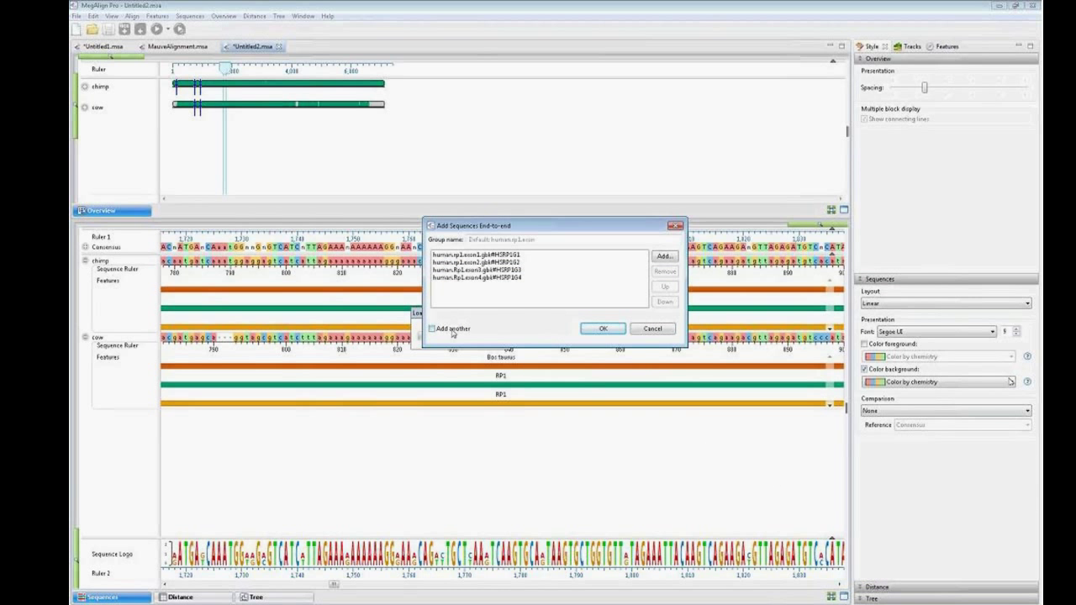
- Name the end-to-end group human and add it to the project without continuing to another group
{"action": "left_click", "coordinate": [489, 239]}
{"action": "key", "text": "shift+End"}
{"action": "key", "text": "BackSpace"}
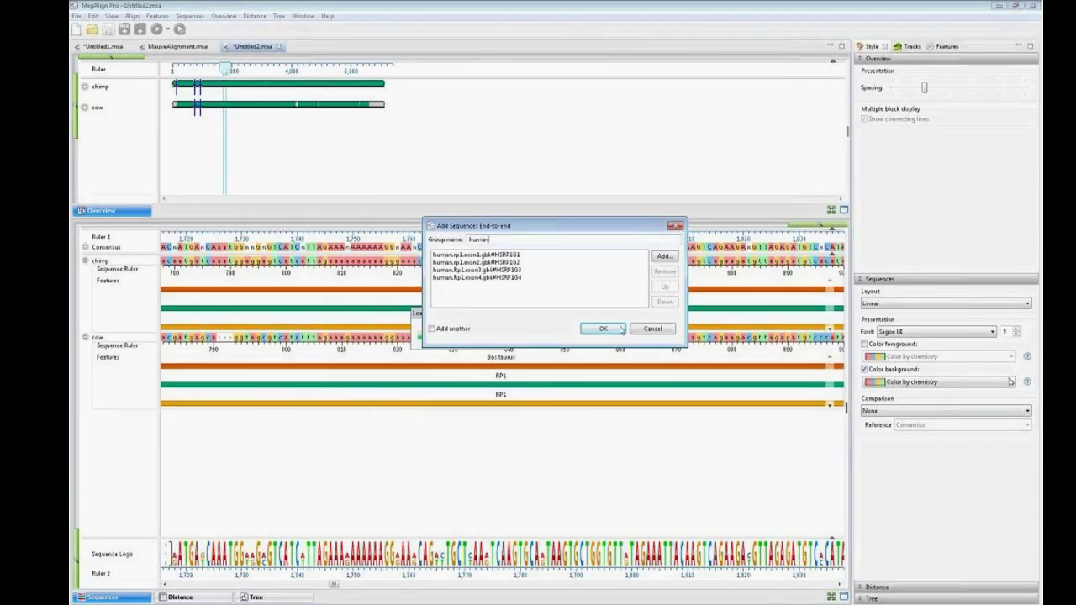
{"action": "left_click", "coordinate": [603, 328]}
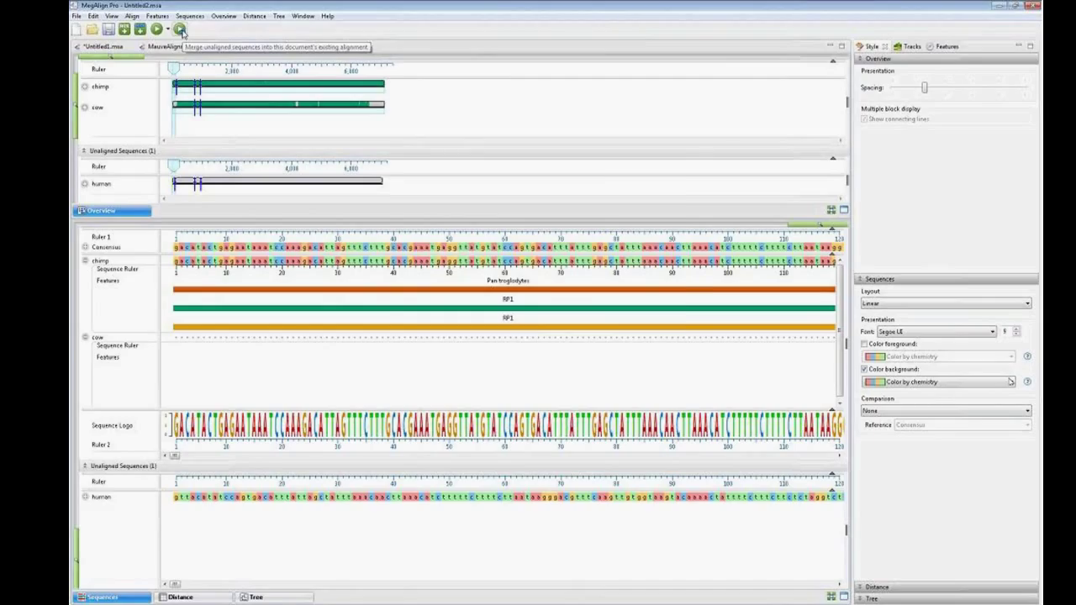
- Merge all unaligned sequences into the existing chimp and cow alignment using Clustal Omega with the default options
{"action": "left_click", "coordinate": [181, 30]}
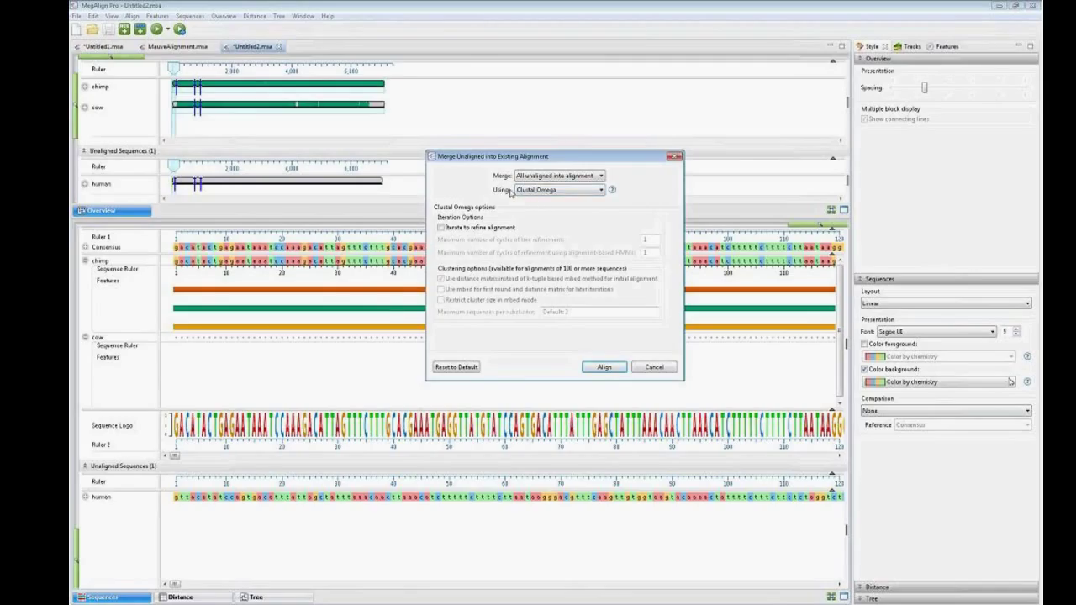
{"action": "left_click", "coordinate": [602, 177]}
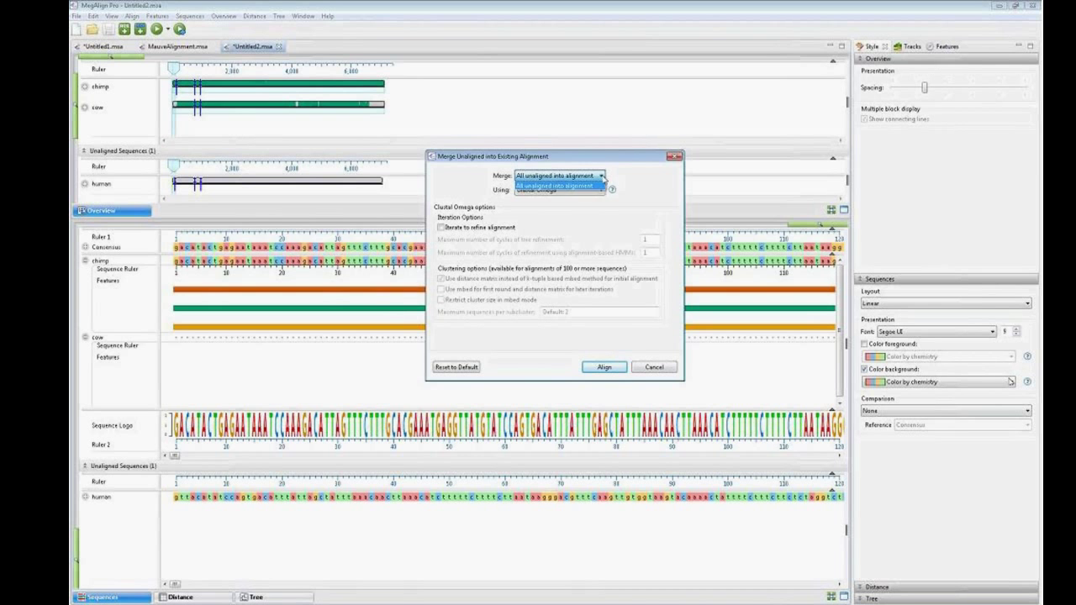
{"action": "left_click", "coordinate": [634, 191]}
{"action": "left_click", "coordinate": [612, 191]}
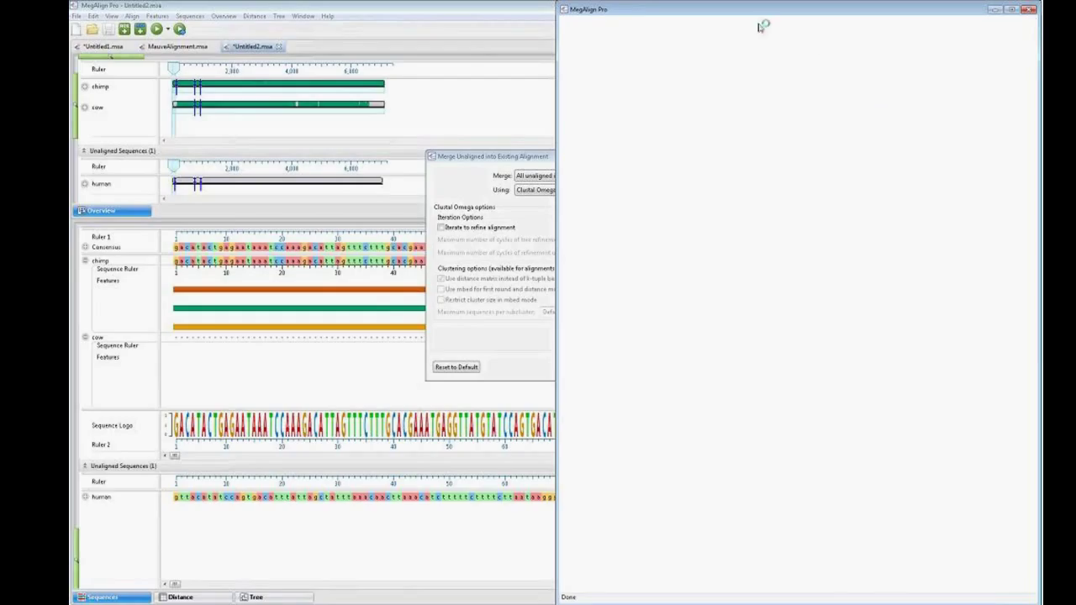
{"action": "left_click", "coordinate": [1029, 10]}
{"action": "left_click", "coordinate": [598, 192]}
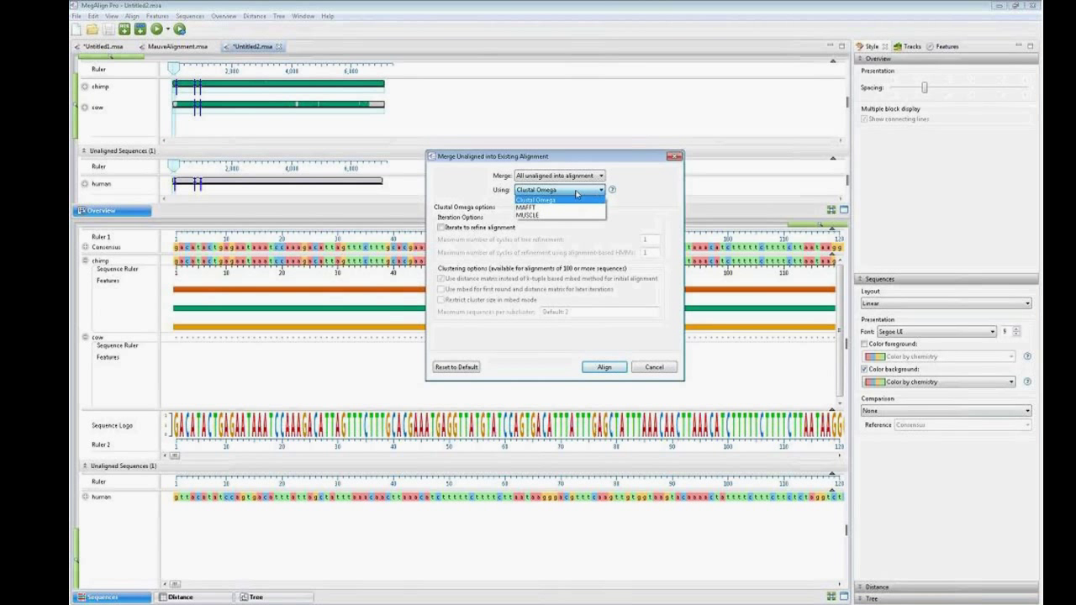
{"action": "left_click", "coordinate": [640, 197]}
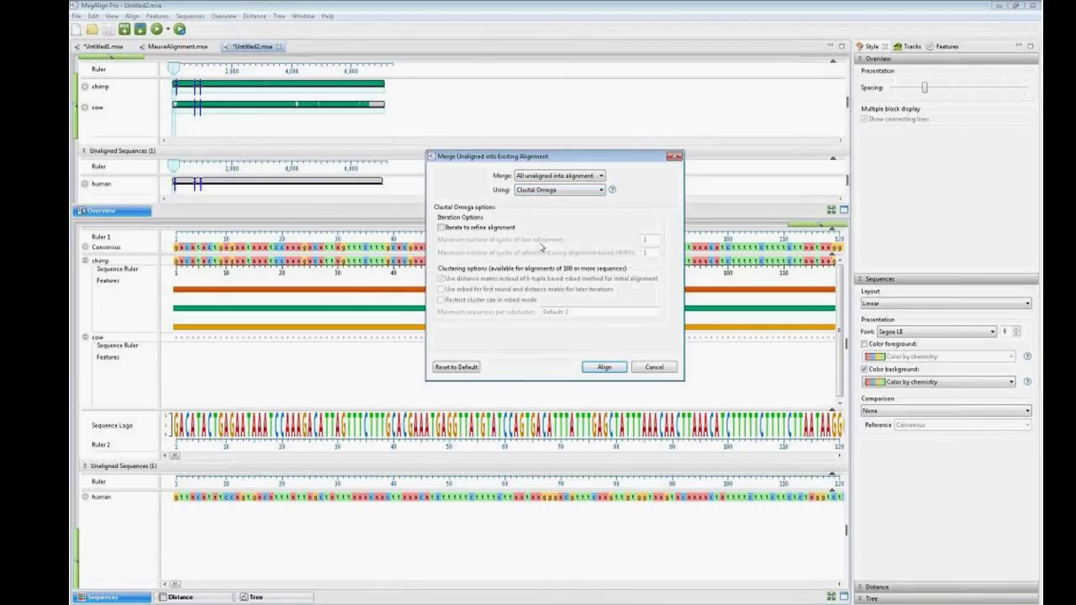
{"action": "left_click", "coordinate": [605, 368]}
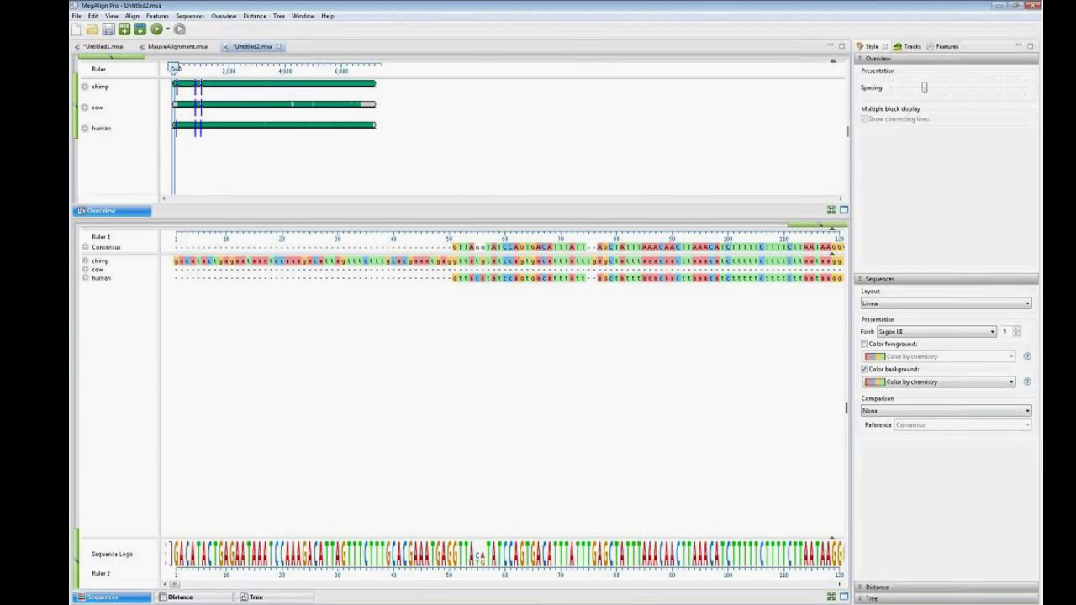
- Examine the merged chimp, cow and human alignment and display its phylogenetic tree
{"action": "left_click_drag", "start_coordinate": [174, 68], "coordinate": [222, 68]}
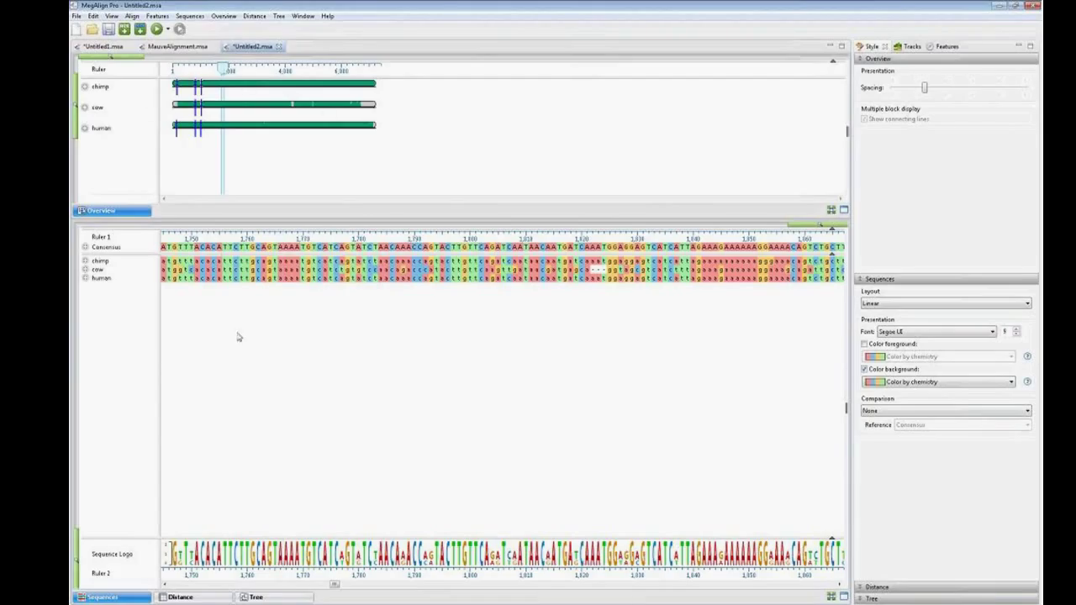
{"action": "left_click", "coordinate": [270, 600]}
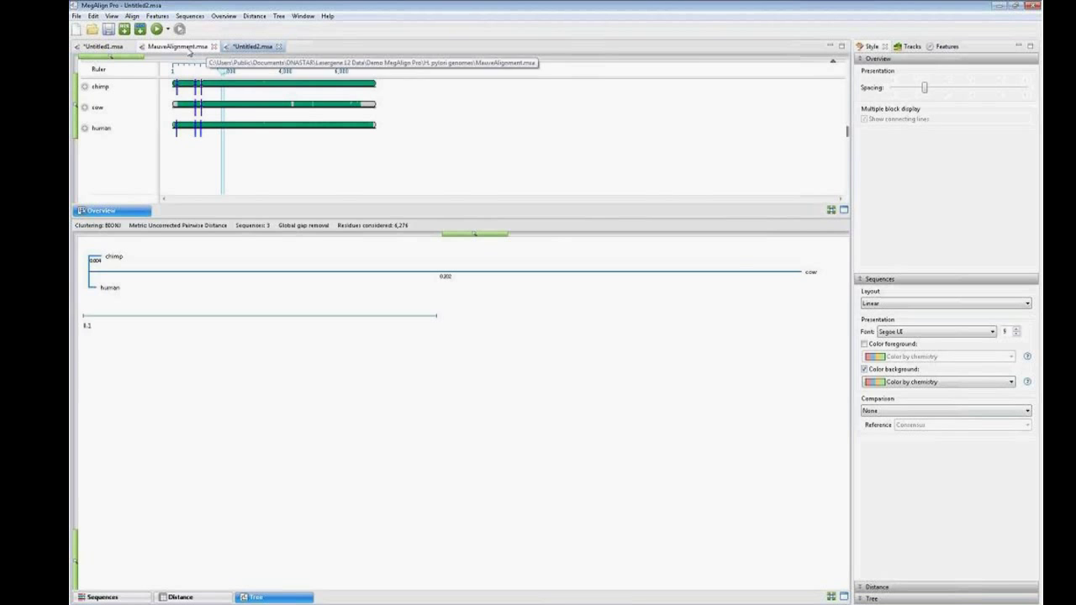
- Switch to the MauveAlignment.msa project and enlarge its genome overview, viewing it from the start of the sequences
{"action": "left_click", "coordinate": [189, 49]}
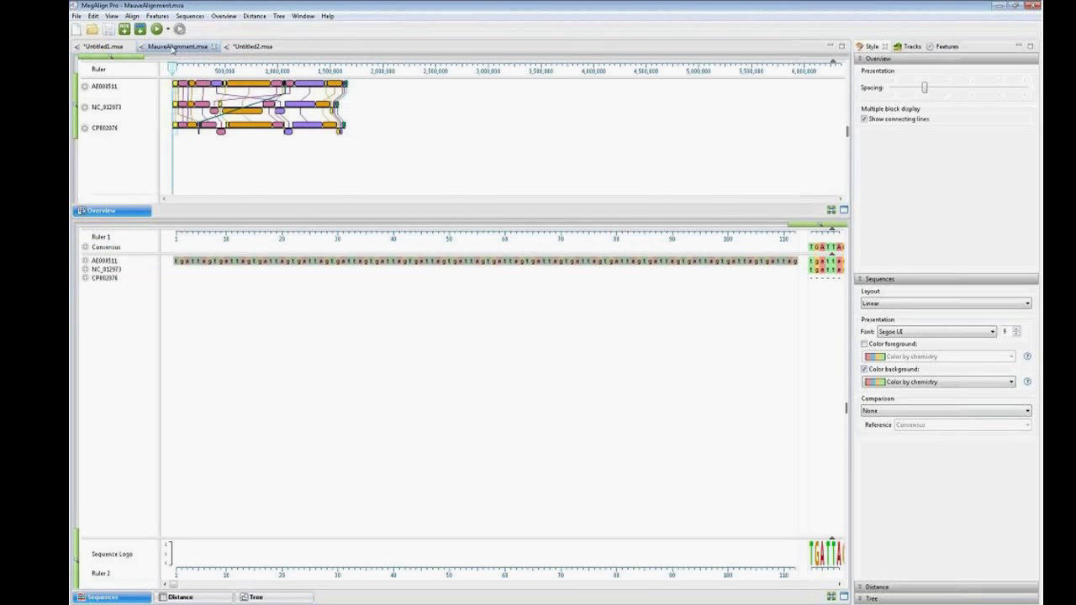
{"action": "left_click_drag", "start_coordinate": [126, 64], "coordinate": [150, 62]}
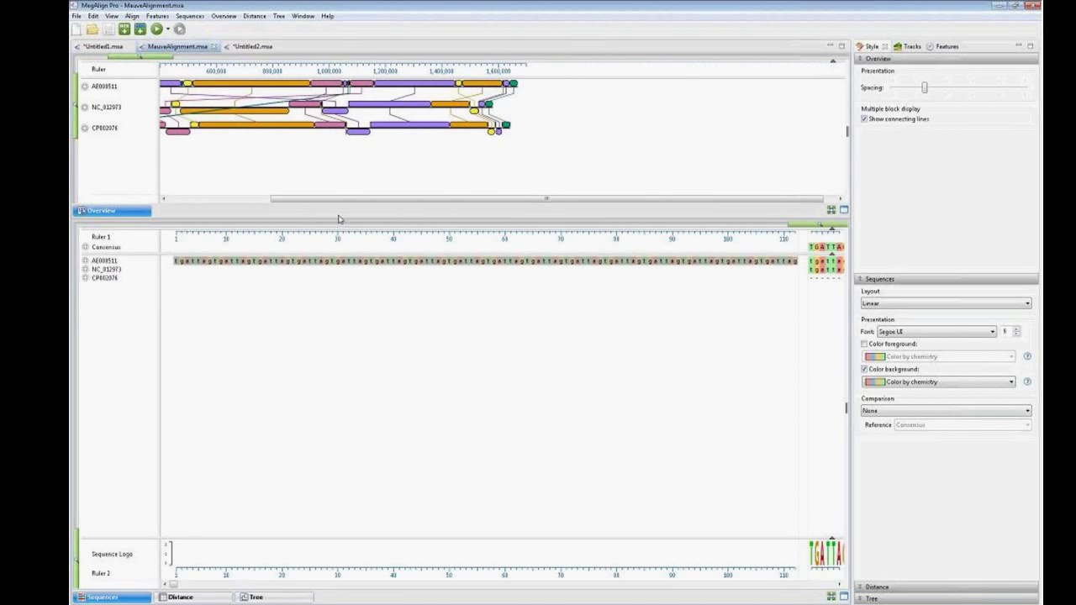
{"action": "left_click_drag", "start_coordinate": [327, 200], "coordinate": [198, 200]}
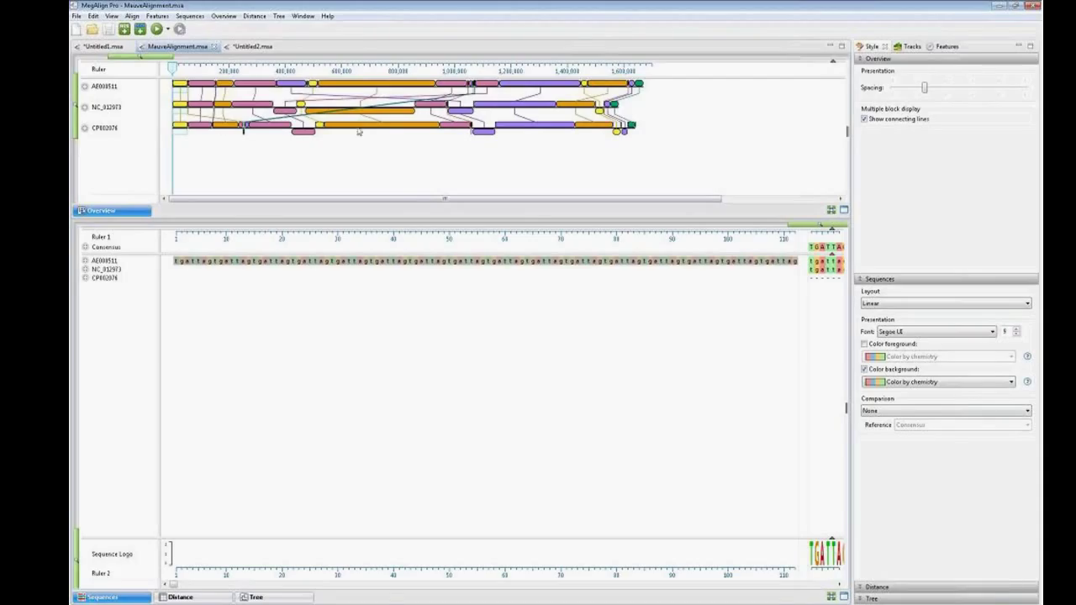
- Reorient the Mauve alignment around the inverted purple block of NC_012973 and examine its aligned bases
{"action": "mouse_move", "coordinate": [385, 132]}
{"action": "mouse_move", "coordinate": [293, 90]}
{"action": "mouse_move", "coordinate": [481, 134]}
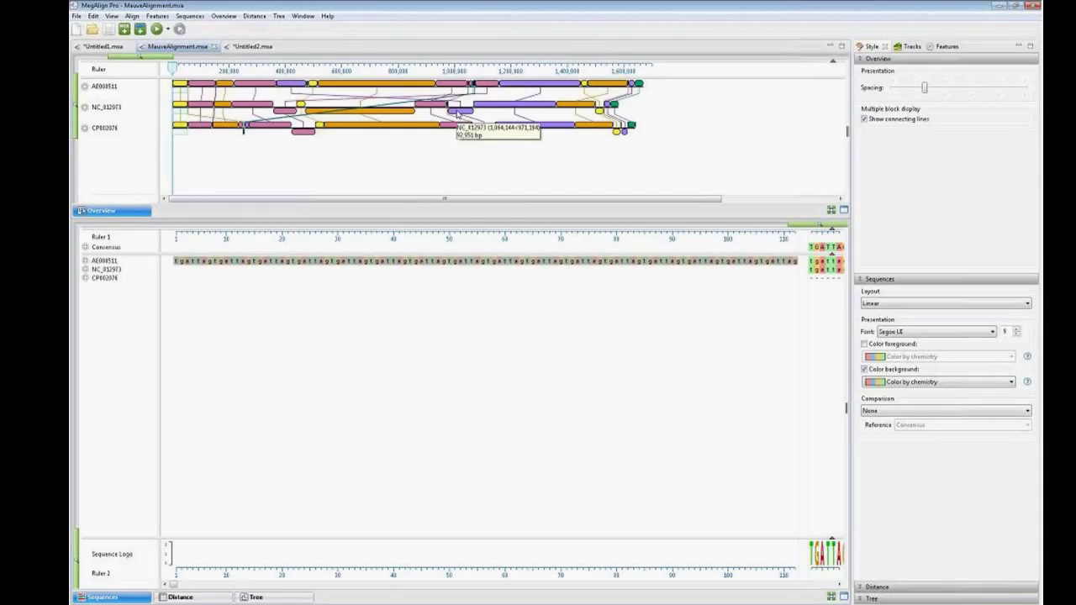
{"action": "left_click", "coordinate": [457, 115]}
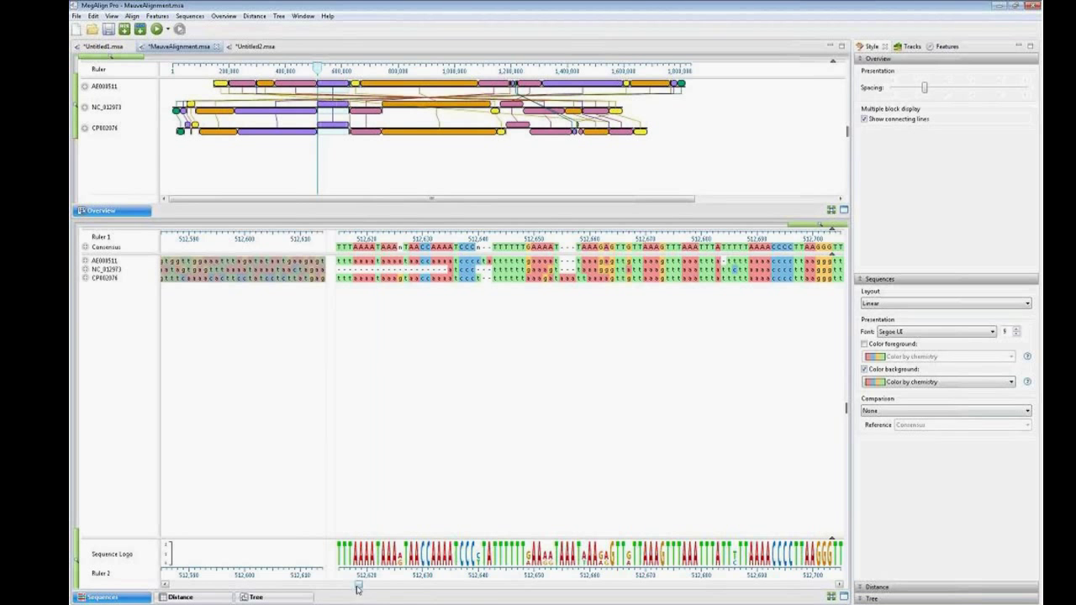
{"action": "left_click_drag", "start_coordinate": [359, 584], "coordinate": [394, 577]}
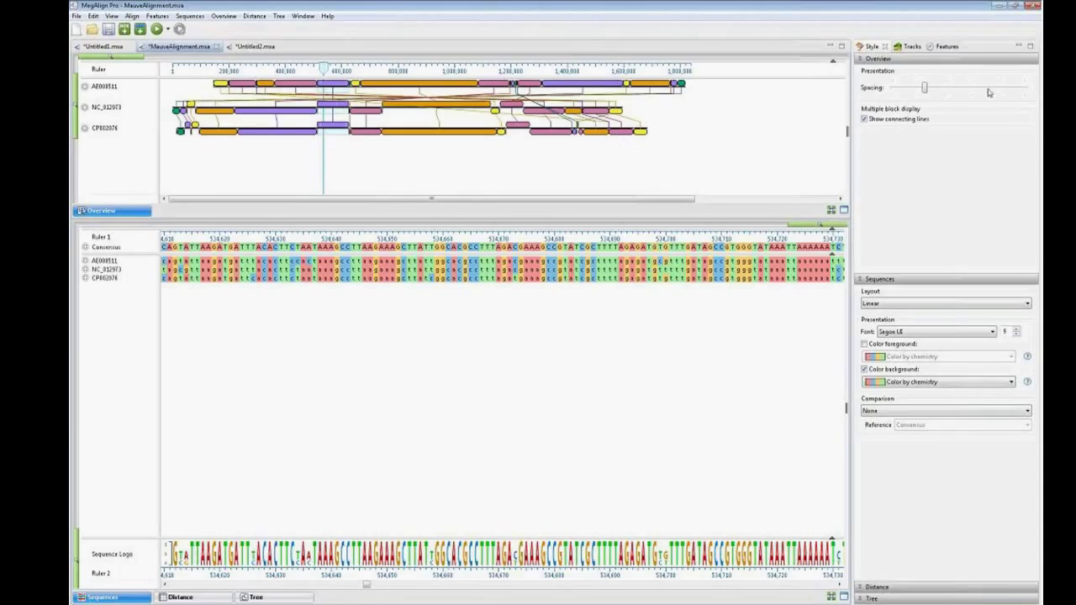
- Restore the MegAlign Pro window to a smaller size and switch to DNASTAR Navigator to view its application list
{"action": "double_click", "coordinate": [891, 9]}
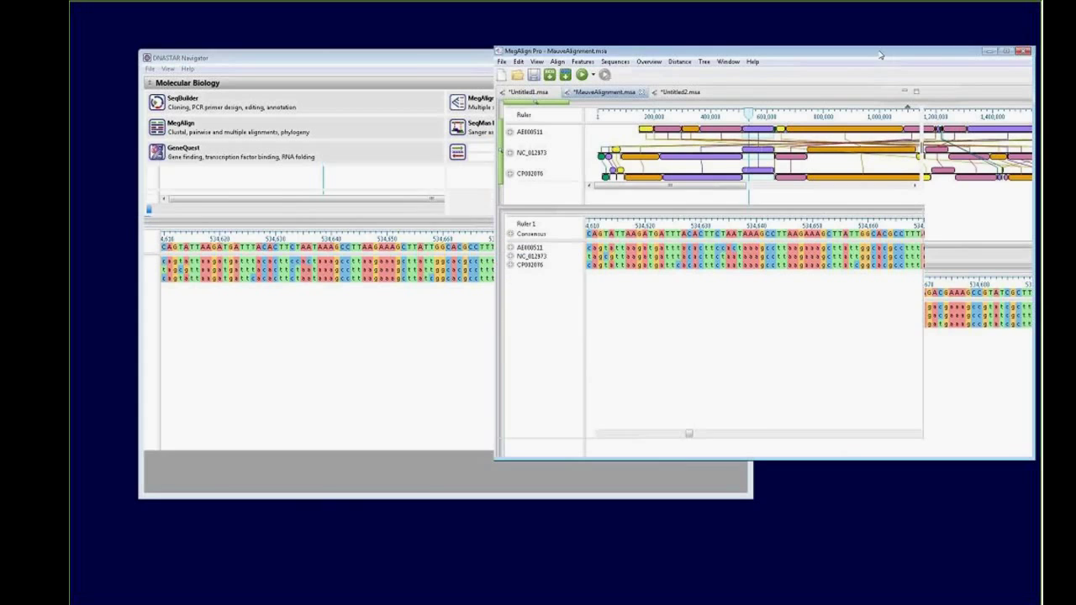
{"action": "left_click", "coordinate": [416, 68]}
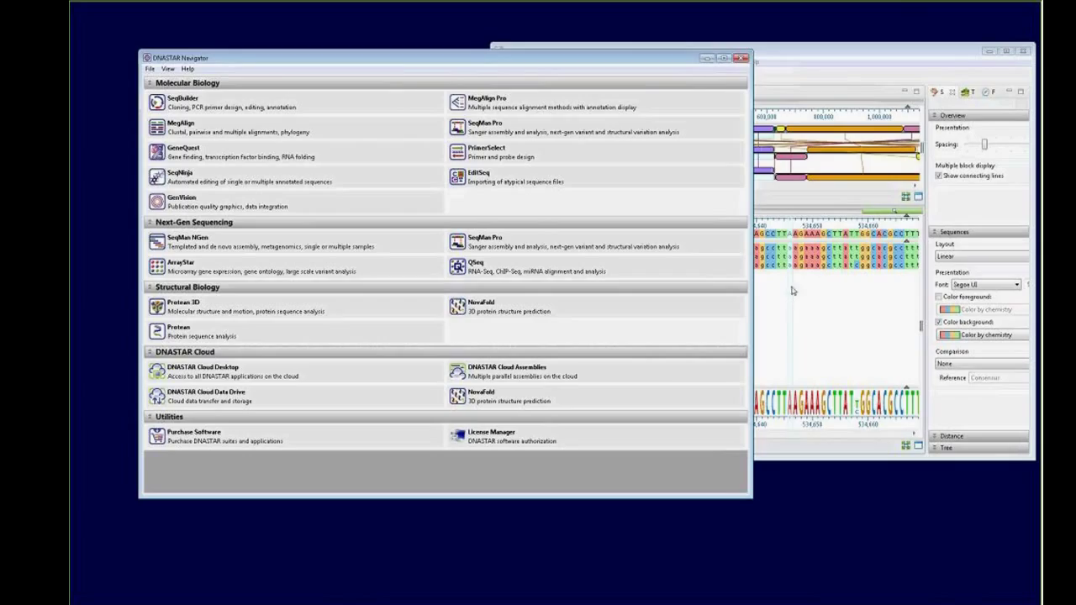
- Switch back to MegAlign Pro and display the phylogenetic tree for the selected Mauve block
{"action": "left_click", "coordinate": [786, 52]}
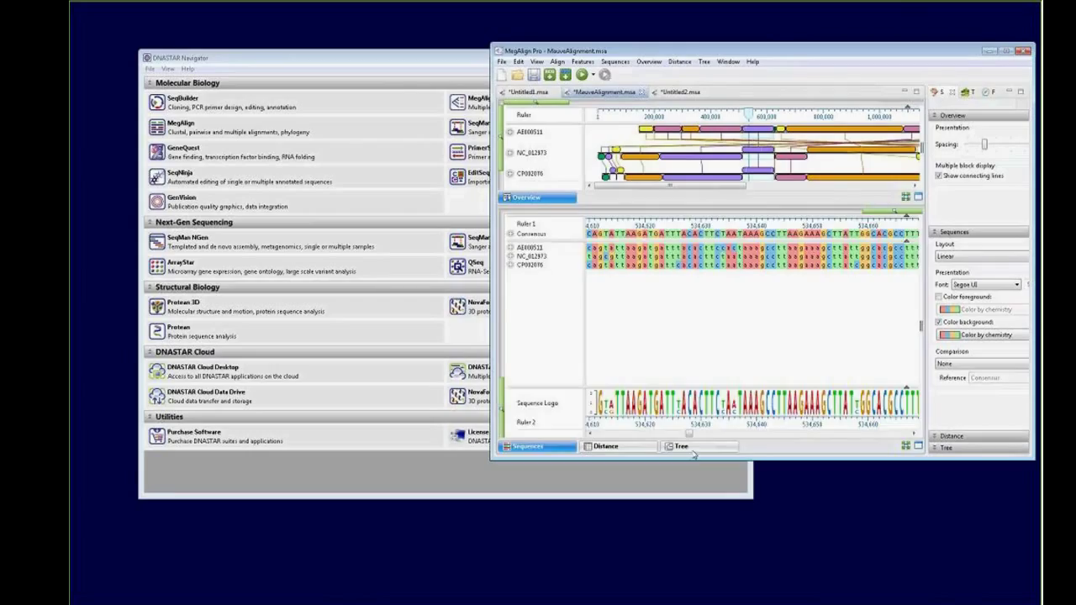
{"action": "left_click", "coordinate": [691, 446]}
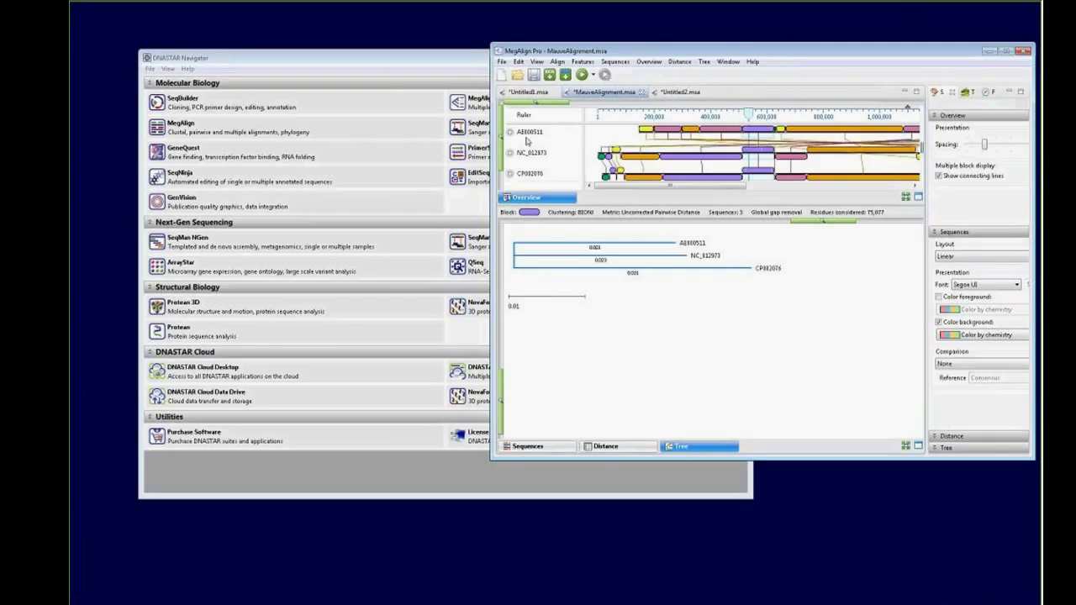
- Switch to the Untitled1.msa protein alignment and review the commands available for the selected sequences, including unaligning and removing
{"action": "left_click", "coordinate": [529, 92]}
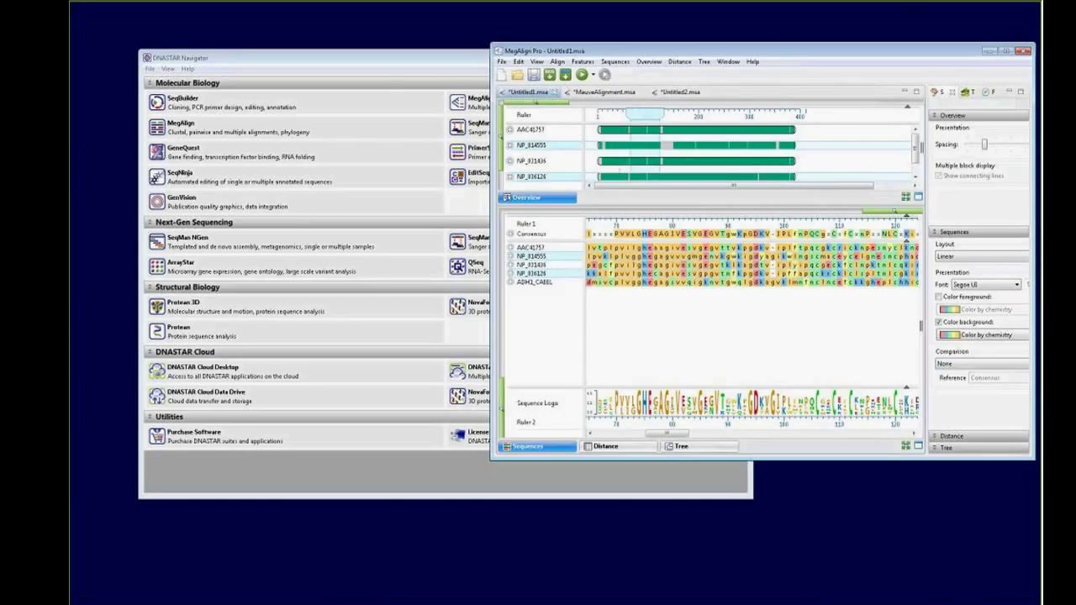
{"action": "right_click", "coordinate": [542, 180]}
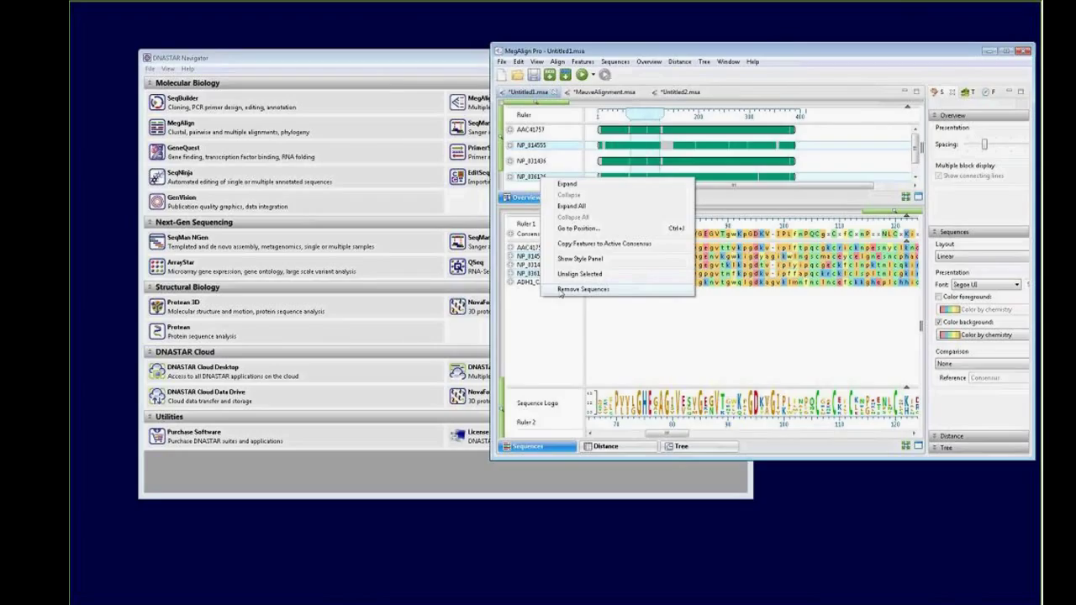
{"action": "left_click", "coordinate": [875, 506]}
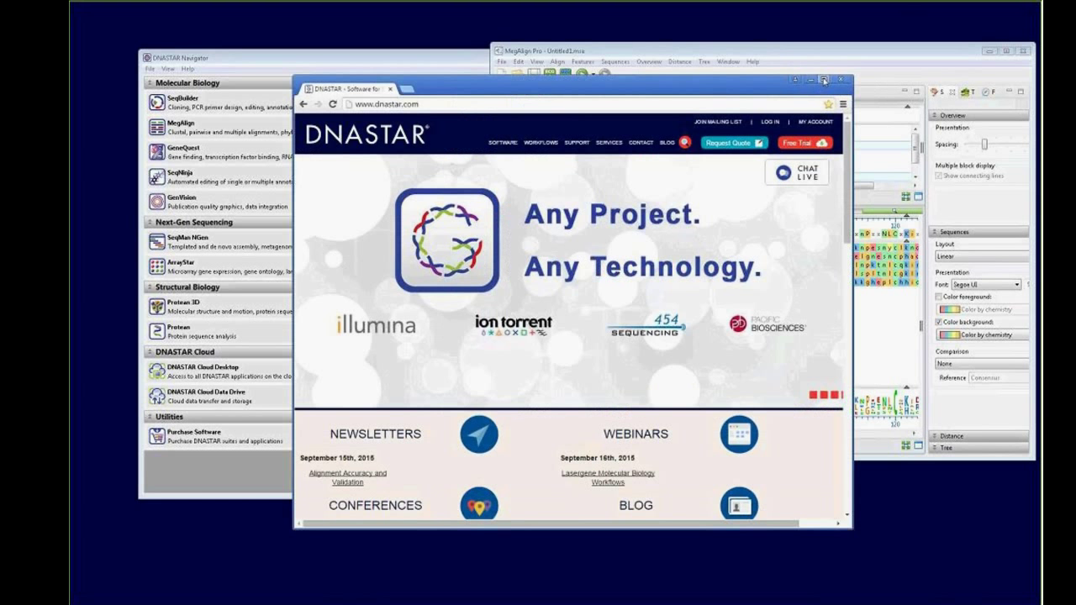
- Maximize the browser showing the DNASTAR website and open the Lasergene Molecular Biology Workflows webinar link
{"action": "left_click", "coordinate": [824, 80]}
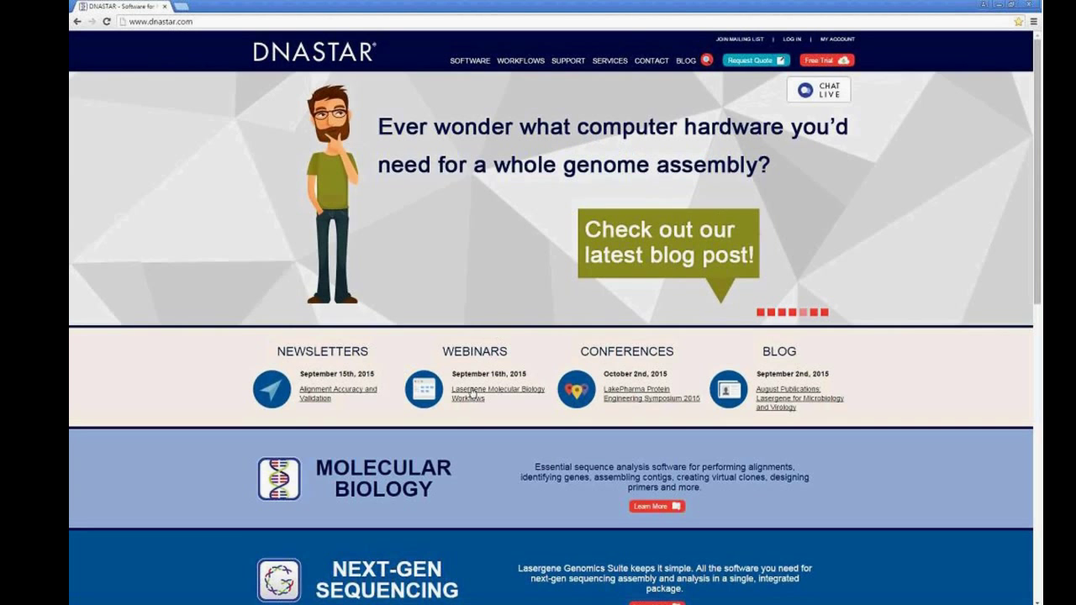
{"action": "left_click", "coordinate": [470, 391]}
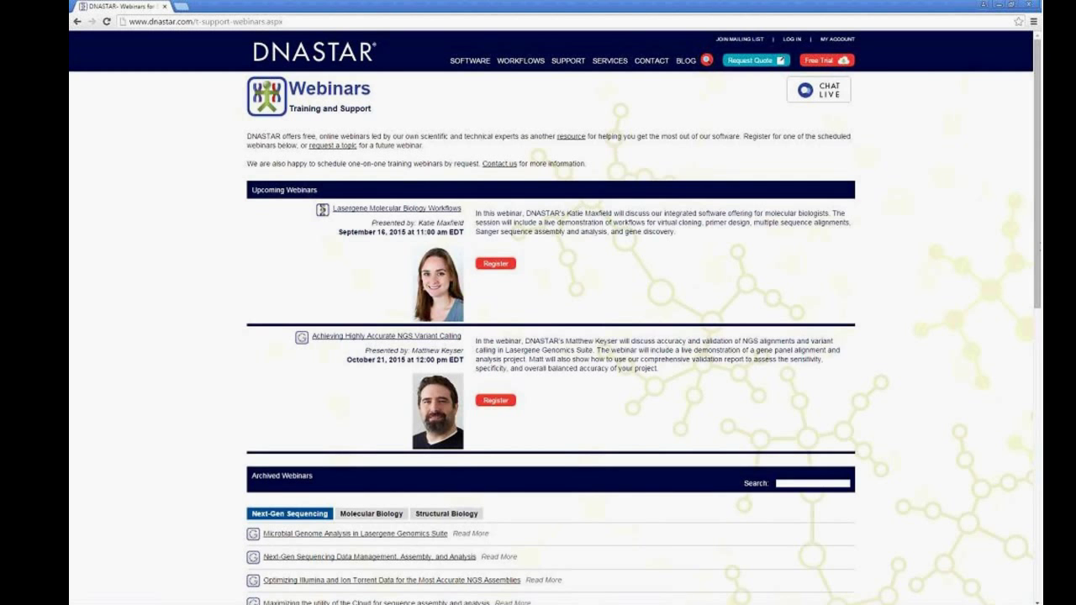
- Show the archived Molecular Biology webinars and look through the webinar list
{"action": "left_click_drag", "start_coordinate": [1037, 267], "coordinate": [1033, 402]}
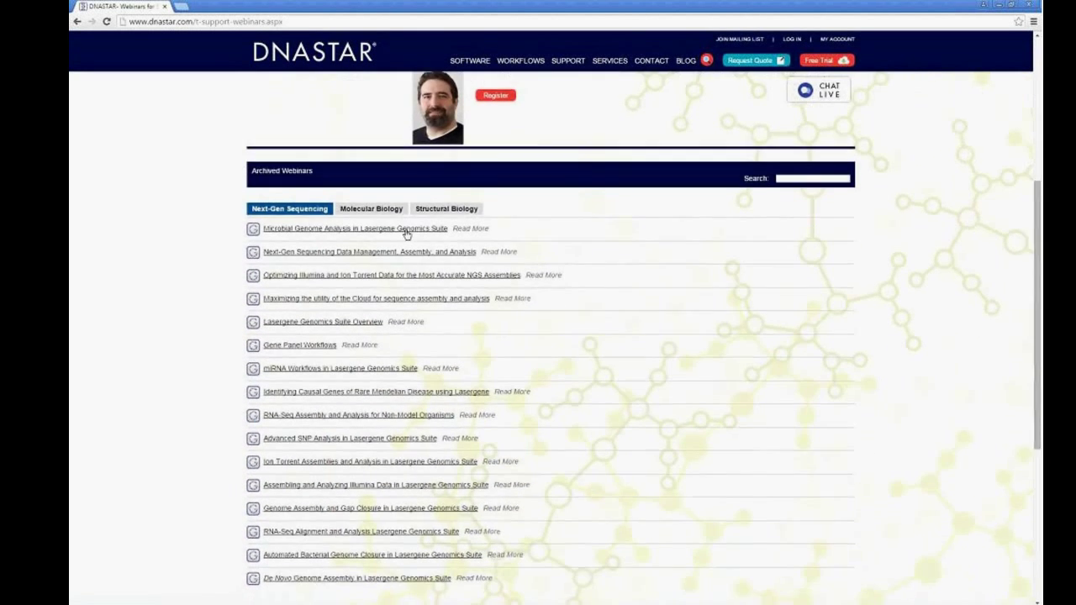
{"action": "left_click", "coordinate": [362, 216]}
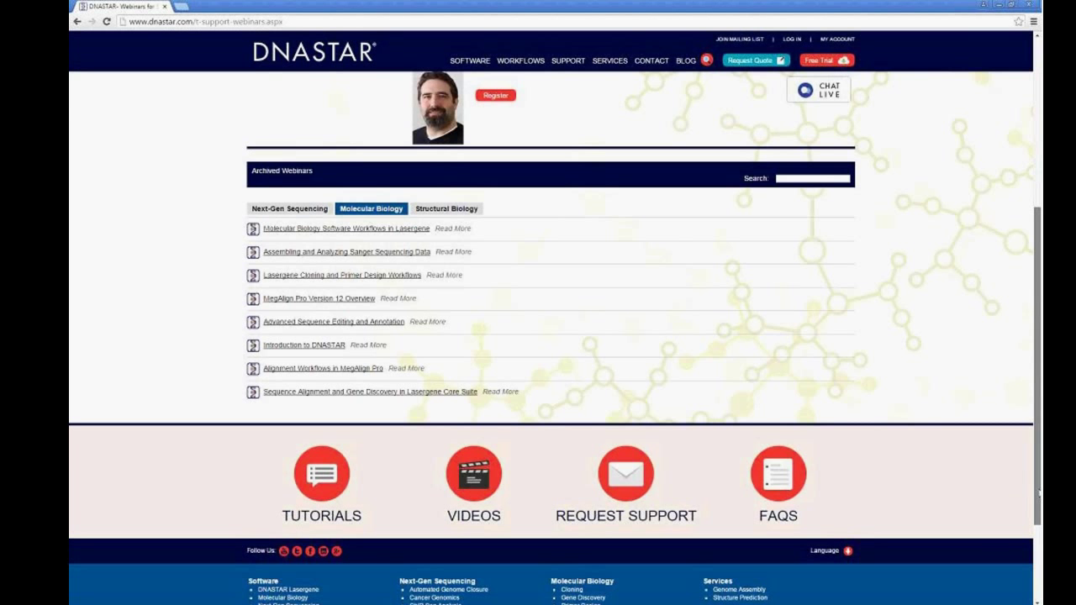
{"action": "scroll", "coordinate": [1038, 473], "scroll_direction": "up", "scroll_amount": 1}
{"action": "left_click_drag", "start_coordinate": [1038, 473], "coordinate": [1038, 398]}
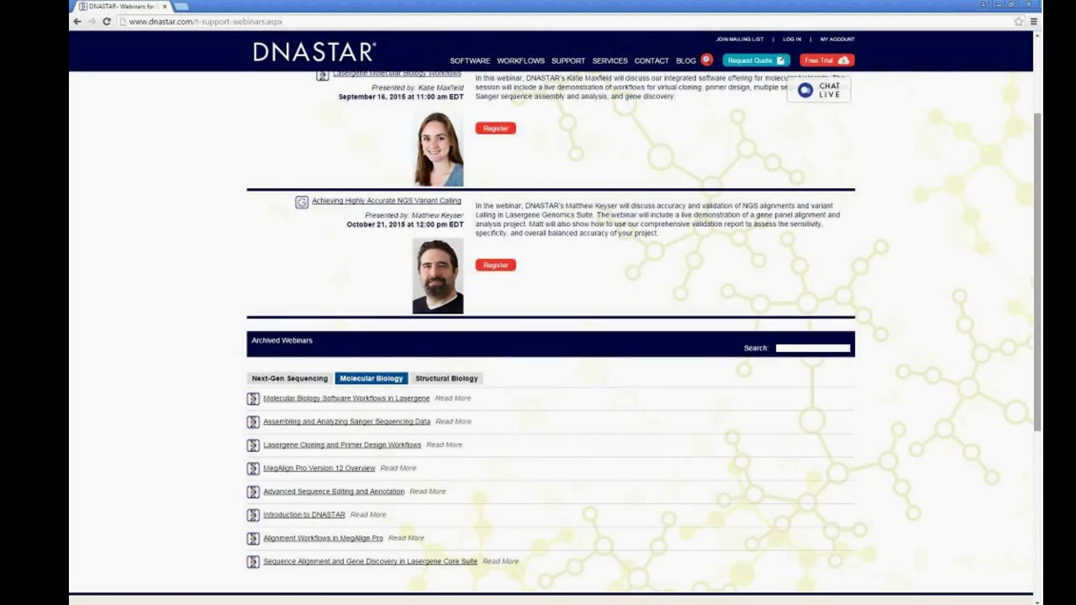